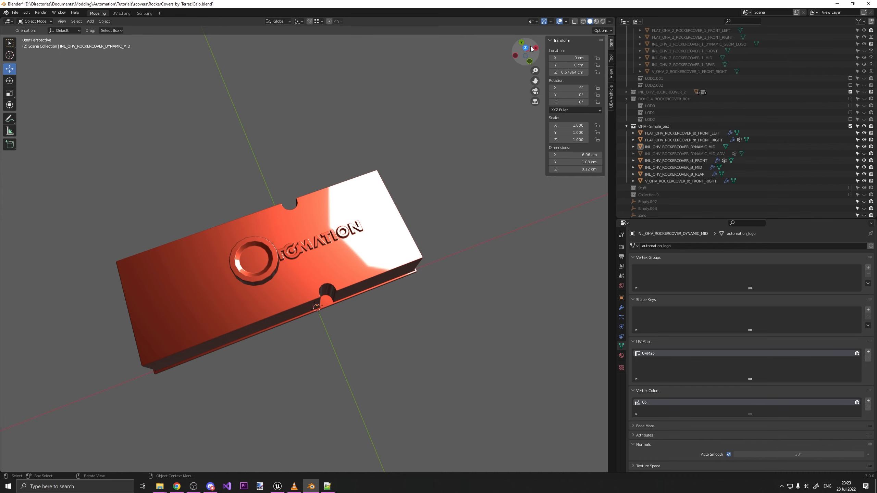
# Step: Examine the individual pieces of the simple OHV rocker cover from several angles, selecting the mid piece
pyautogui.moveTo(525, 56); pyautogui.dragTo(536, 35)
pyautogui.click(401, 234)
pyautogui.click(262, 260)
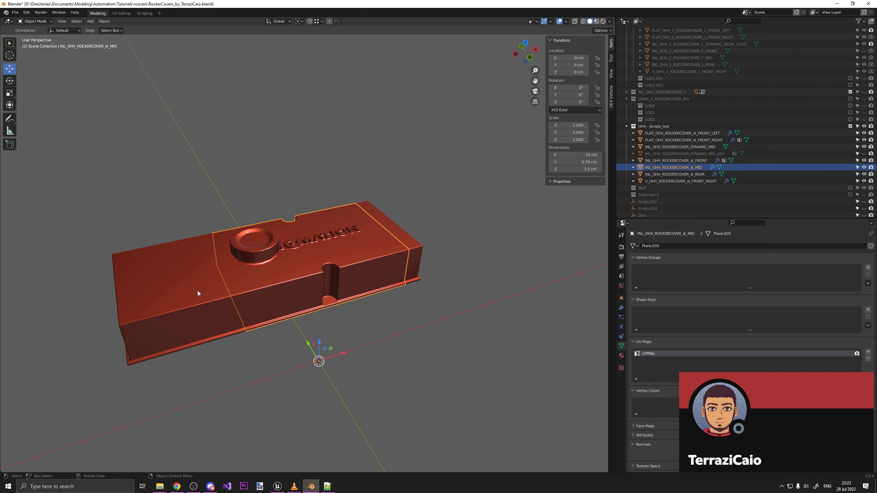
pyautogui.click(224, 264)
pyautogui.click(149, 300)
pyautogui.click(256, 295)
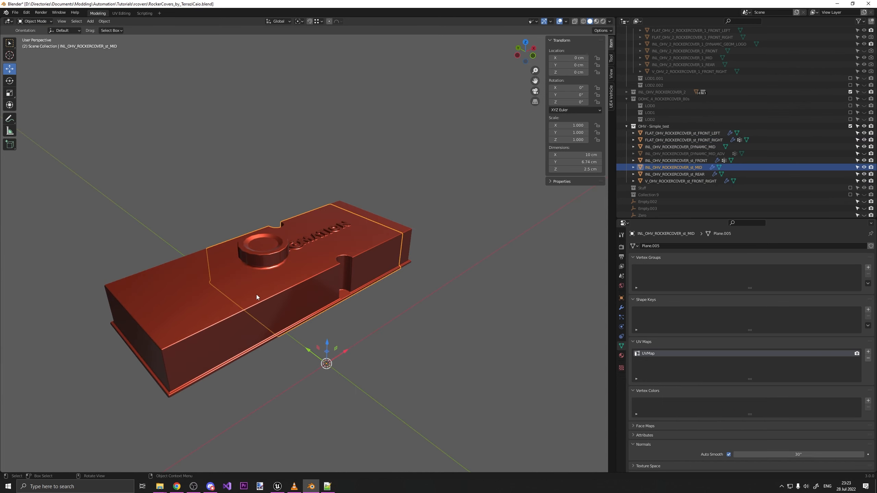
pyautogui.moveTo(522, 63); pyautogui.dragTo(513, 102)
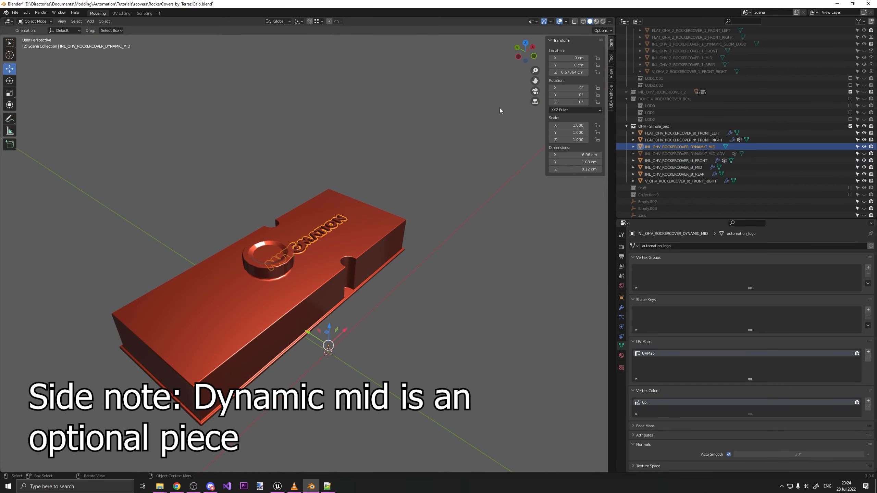
# Step: Lower the AUTOMATION logo piece by about 0.057 cm along Z toward the cover's top surface
pyautogui.moveTo(500, 108); pyautogui.dragTo(480, 92, button='middle')
pyautogui.press('KP_Decimal')
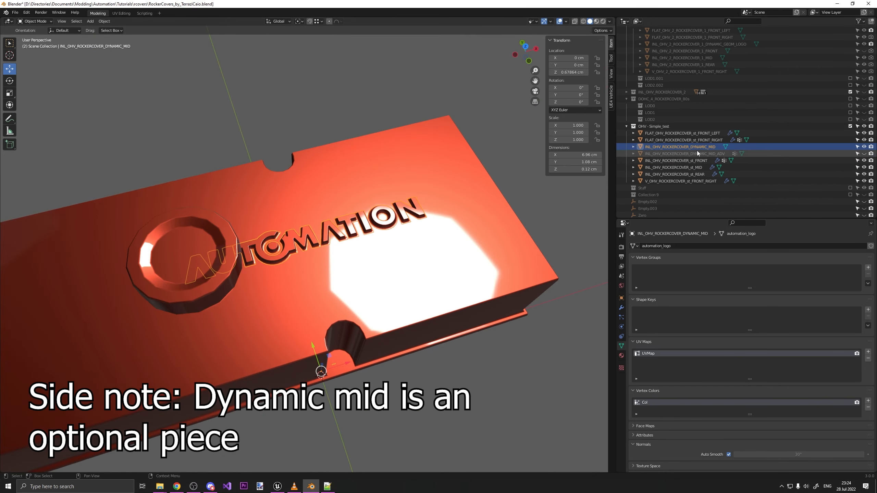
pyautogui.moveTo(525, 52)
pyautogui.mouseDown()
pyautogui.moveTo(521, 36)
pyautogui.moveTo(527, 55)
pyautogui.mouseUp()
pyautogui.click(527, 56)
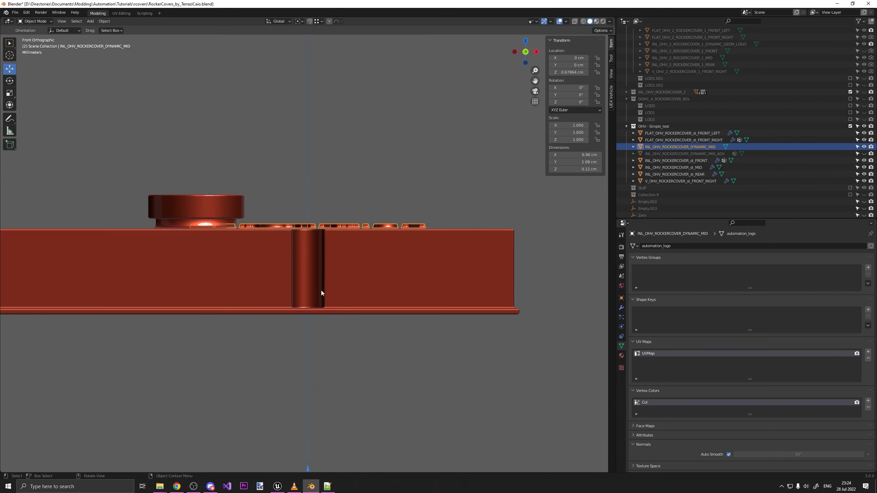
pyautogui.scroll(-6, 321, 291)
pyautogui.scroll(3, 300, 373)
pyautogui.moveTo(308, 398); pyautogui.dragTo(307, 398)
pyautogui.scroll(4, 375, 306)
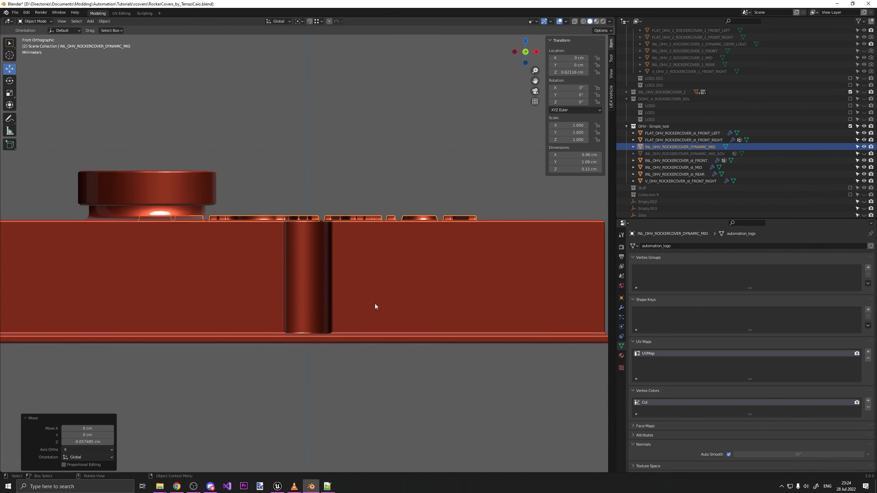
pyautogui.moveTo(519, 58); pyautogui.dragTo(554, 104)
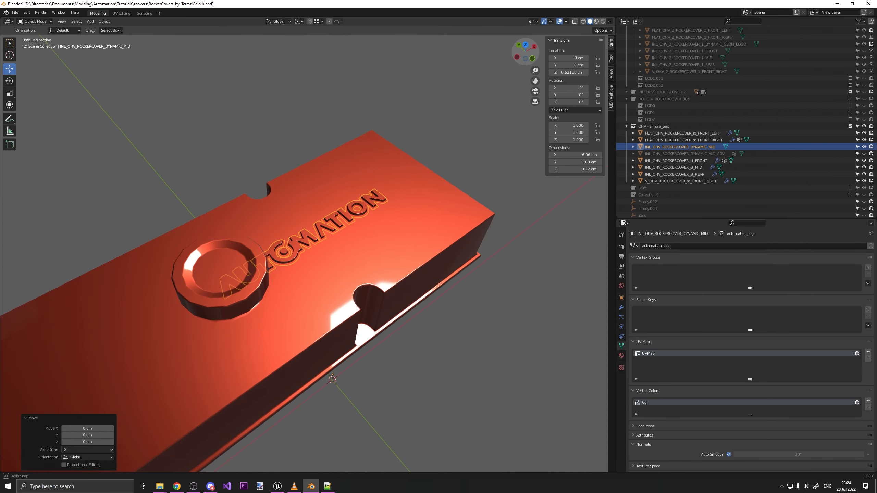
# Step: Show the DYNAMIC_MID_ADV piece in place of DYNAMIC_MID and inspect its AdjustLength shape key
pyautogui.click(864, 154)
pyautogui.click(864, 146)
pyautogui.scroll(-3, 457, 195)
pyautogui.click(450, 182)
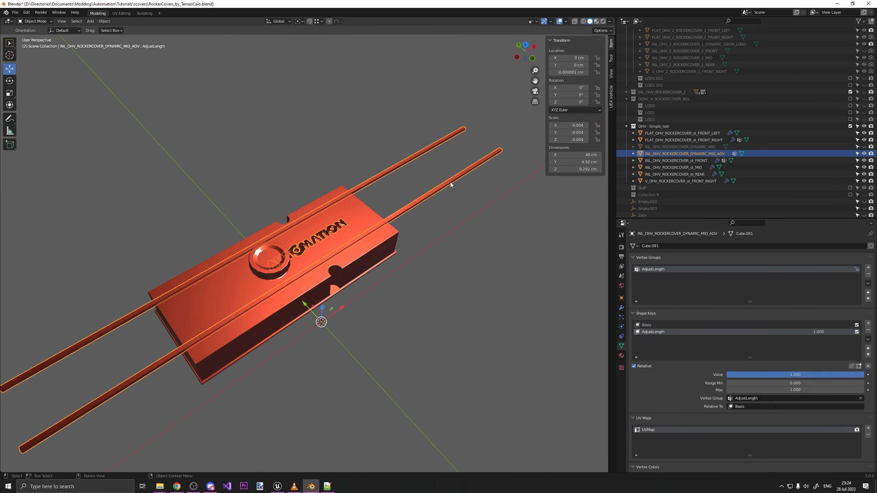
pyautogui.moveTo(863, 375)
pyautogui.mouseDown()
pyautogui.moveTo(726, 374)
pyautogui.moveTo(863, 375)
pyautogui.mouseUp()
pyautogui.moveTo(523, 55); pyautogui.dragTo(526, 51)
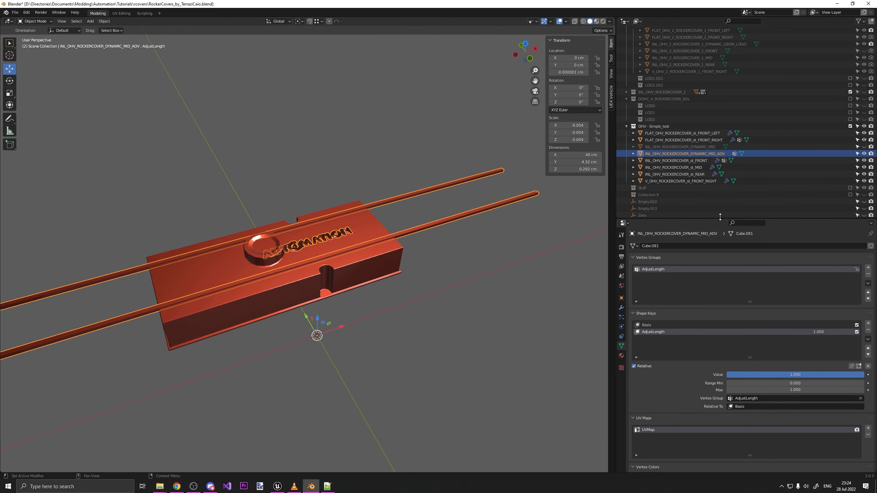
# Step: Show the DYNAMIC_MID logo piece again, hide the DYNAMIC_MID_ADV piece and select the logo
pyautogui.click(863, 146)
pyautogui.click(864, 154)
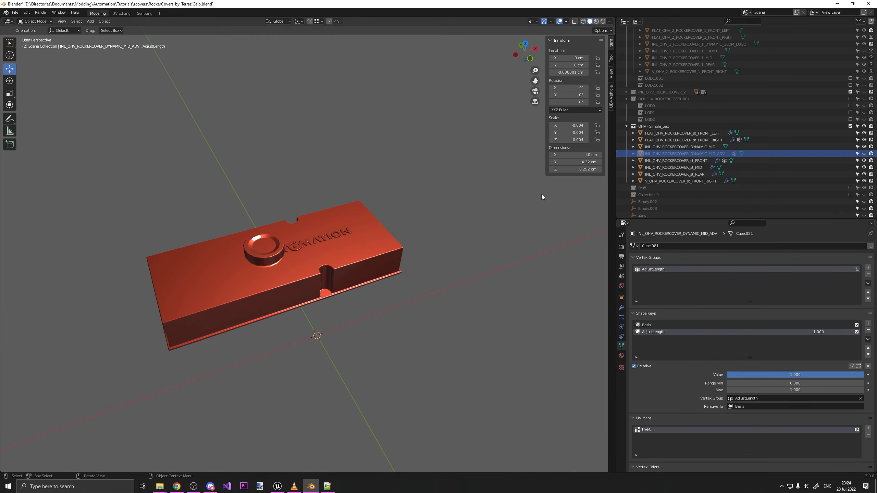
pyautogui.click(676, 146)
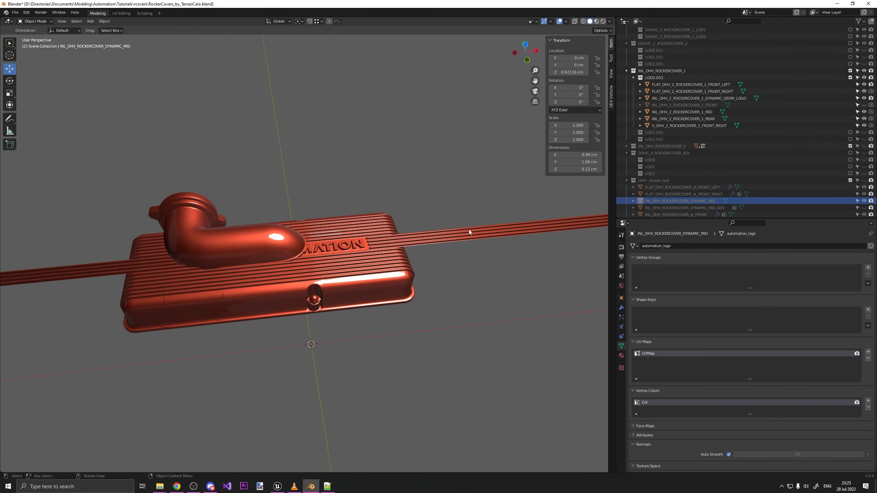
# Step: Inspect the rear and mid pieces of the ribbed INL_OHV_ROCKERCOVER_1, and show and select its hidden FRONT piece
pyautogui.click(469, 230)
pyautogui.moveTo(528, 55); pyautogui.dragTo(545, 55)
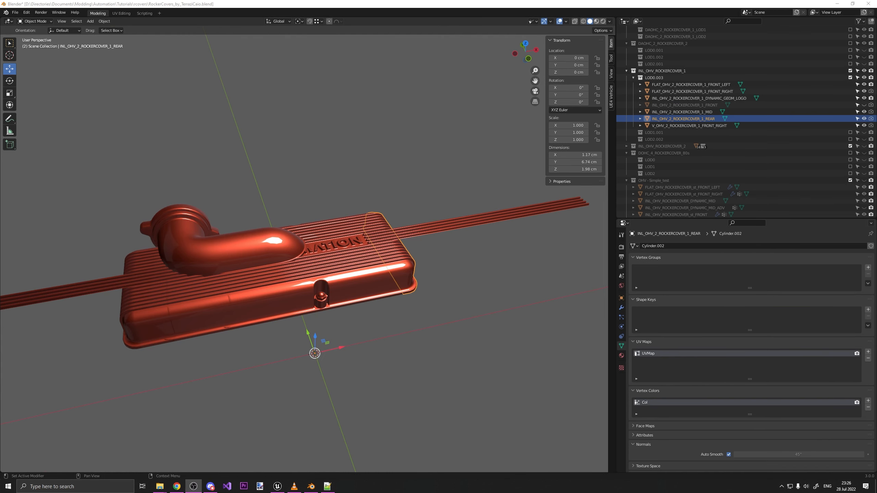
pyautogui.click(694, 112)
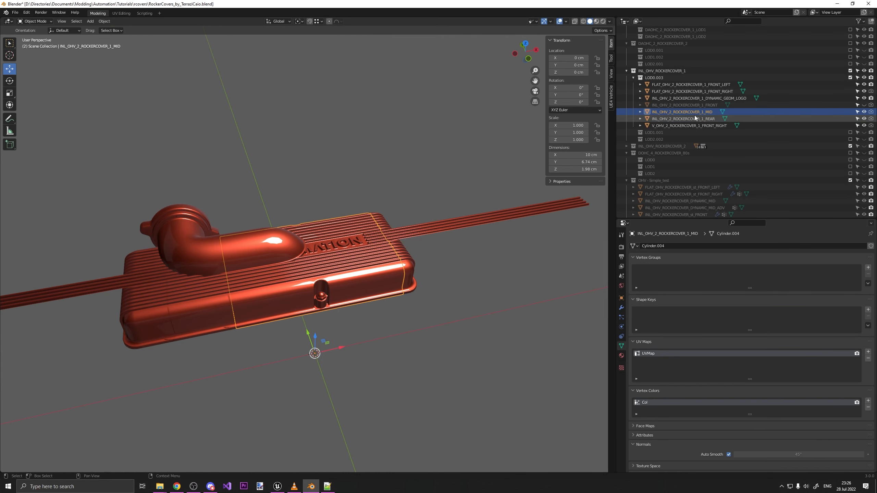
pyautogui.click(863, 105)
pyautogui.click(863, 106)
pyautogui.click(265, 270)
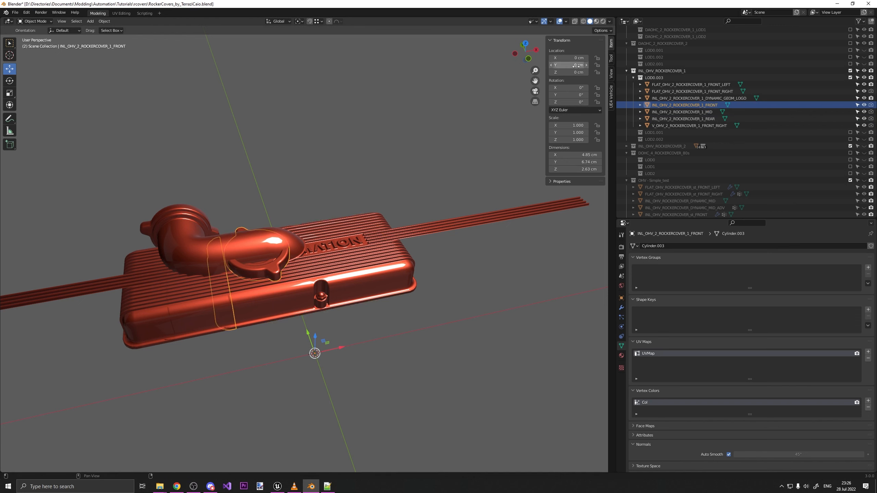
pyautogui.scroll(2, 660, 87)
pyautogui.click(660, 45)
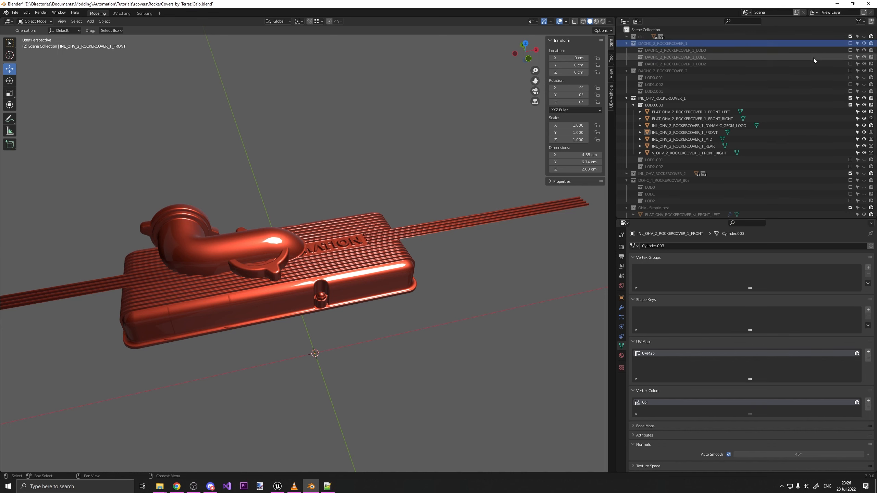
pyautogui.scroll(-4, 690, 121)
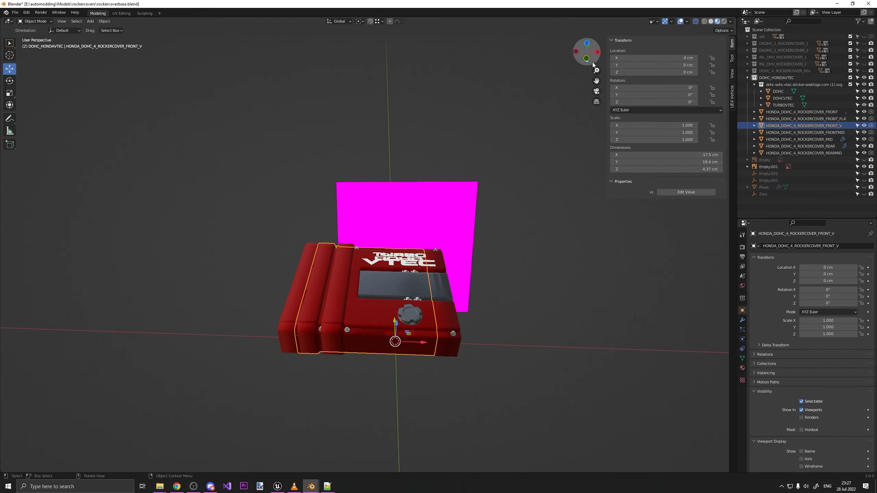
# Step: In rockercoverbase.blend, show the DOHC_4_ROCKERCOVER_80s collection instead of DOHC_HONDAVTEC and inspect its front piece
pyautogui.moveTo(593, 65); pyautogui.dragTo(601, 84)
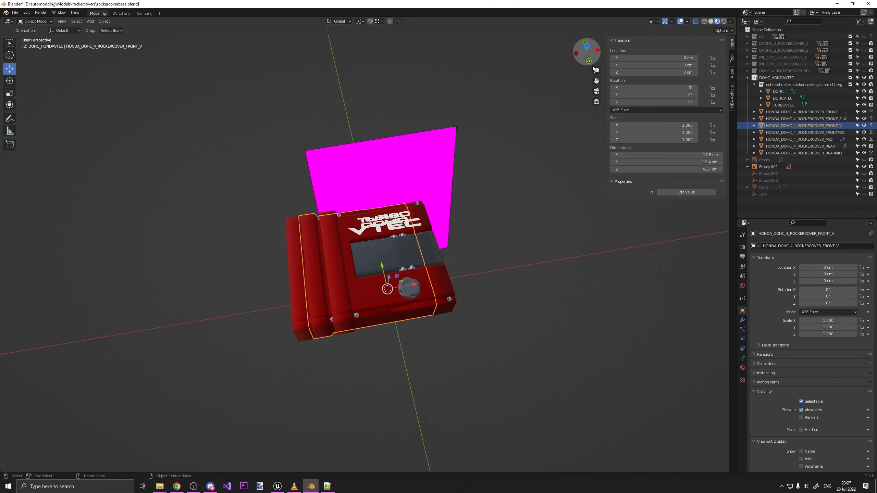
pyautogui.scroll(2, 497, 266)
pyautogui.click(864, 70)
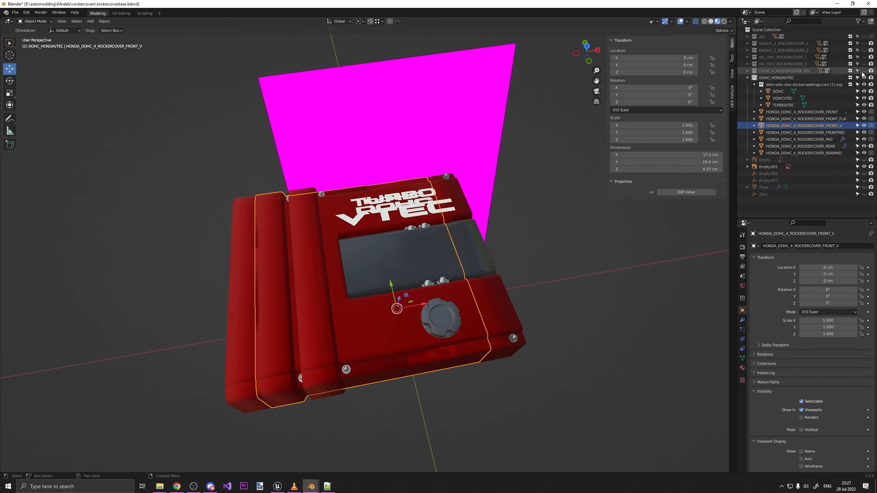
pyautogui.click(864, 78)
pyautogui.scroll(1, 595, 270)
pyautogui.click(407, 305)
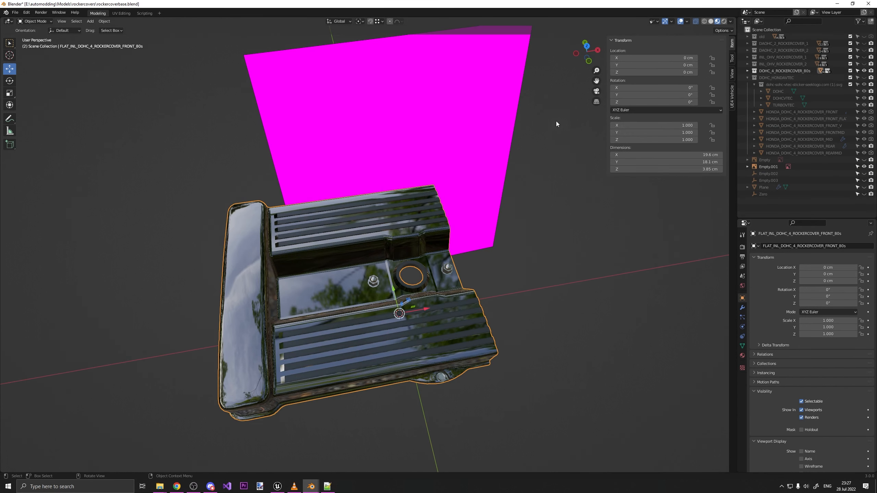
pyautogui.moveTo(586, 57); pyautogui.dragTo(574, 45)
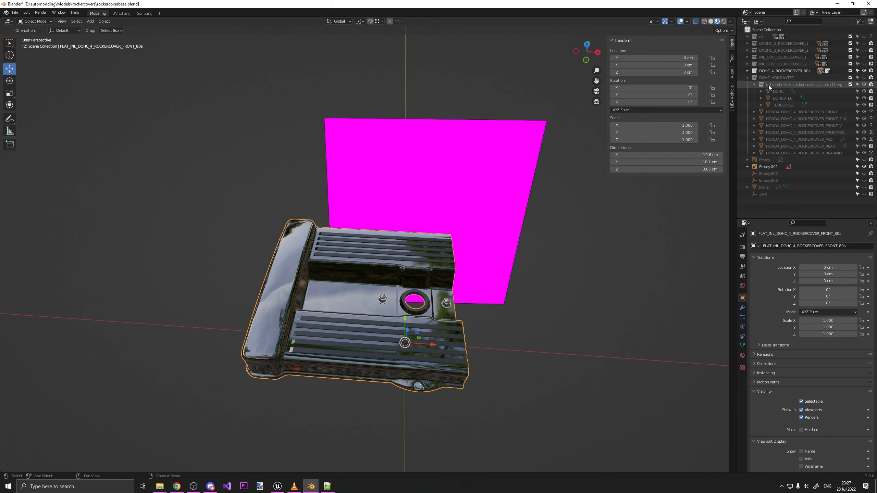
# Step: Switch back to the DOHC_HONDAVTEC collection and isolate its REARMID piece, followed by its FRONTMID piece, for inspection
pyautogui.click(863, 71)
pyautogui.click(864, 78)
pyautogui.moveTo(864, 111); pyautogui.dragTo(864, 153)
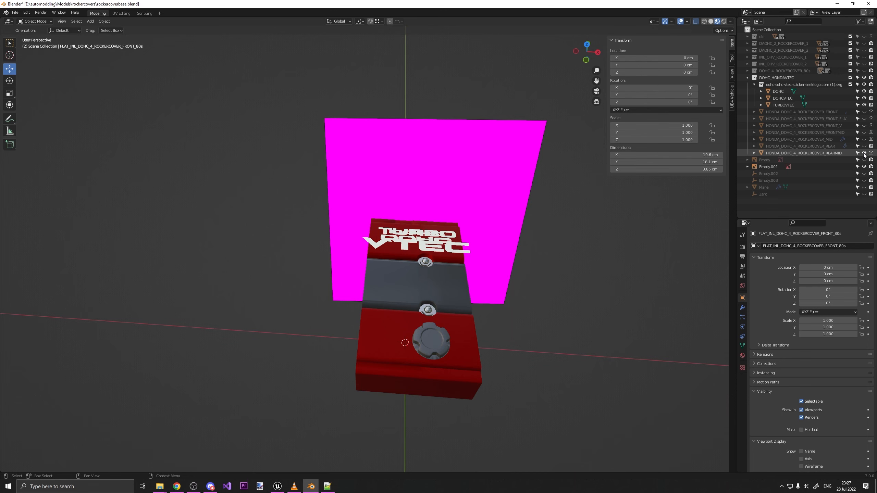
pyautogui.click(863, 154)
pyautogui.click(864, 132)
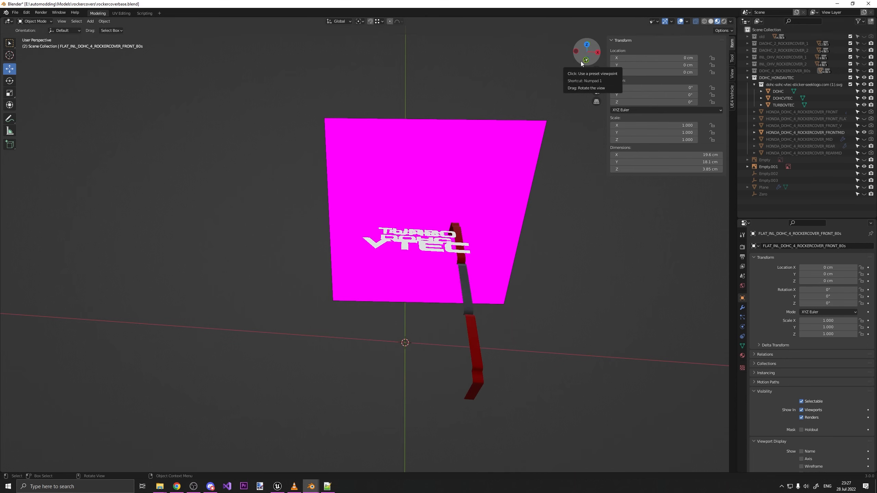
pyautogui.moveTo(580, 61); pyautogui.dragTo(587, 55)
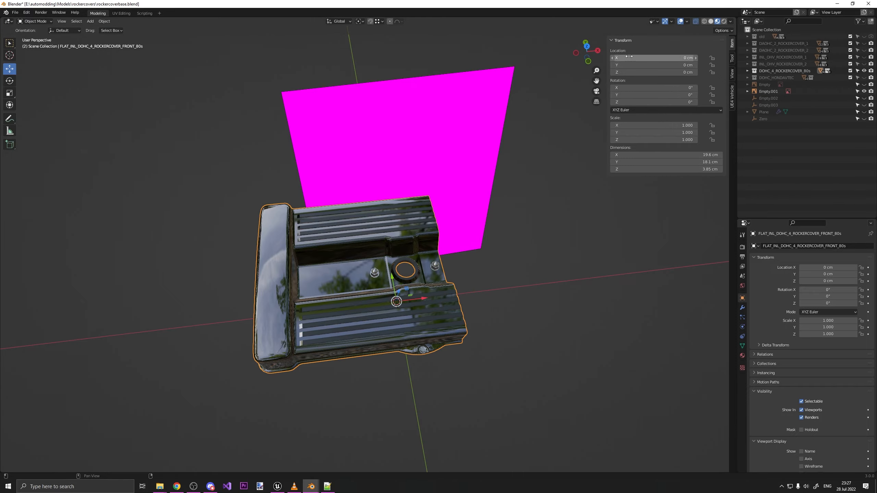
pyautogui.moveTo(590, 55)
pyautogui.mouseDown()
pyautogui.moveTo(559, 59)
pyautogui.moveTo(593, 58)
pyautogui.moveTo(586, 62)
pyautogui.mouseUp()
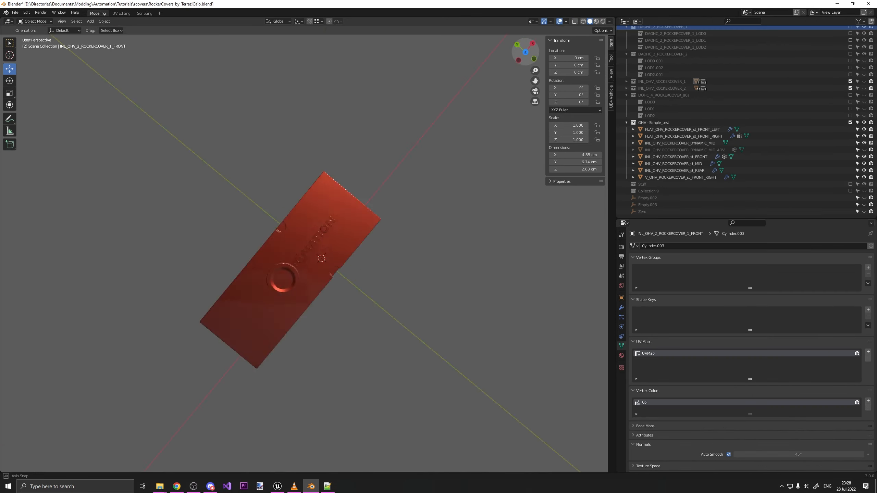
# Step: Back in the simple OHV cover file, select and examine the V_OHV_ROCKERCOVER_st_FRONT_RIGHT piece
pyautogui.moveTo(525, 52); pyautogui.dragTo(512, 56)
pyautogui.scroll(2, 413, 158)
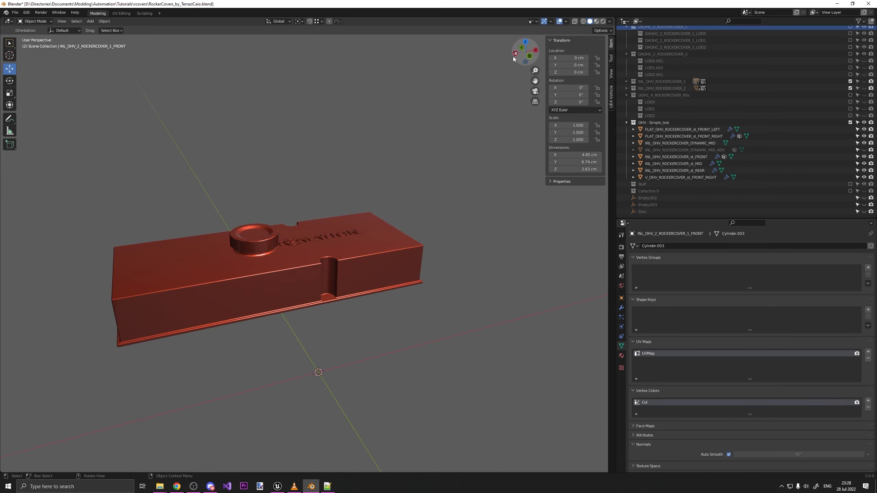
pyautogui.click(168, 301)
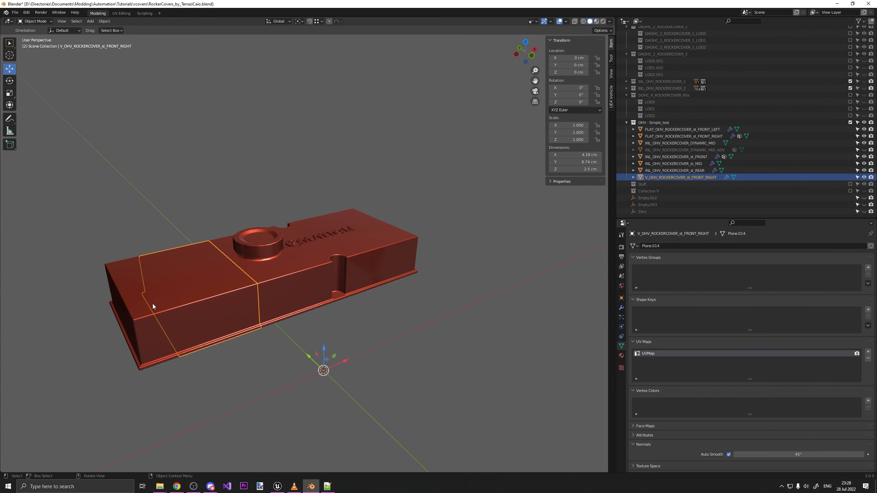
pyautogui.scroll(-1, 152, 303)
pyautogui.moveTo(525, 54); pyautogui.dragTo(536, 51)
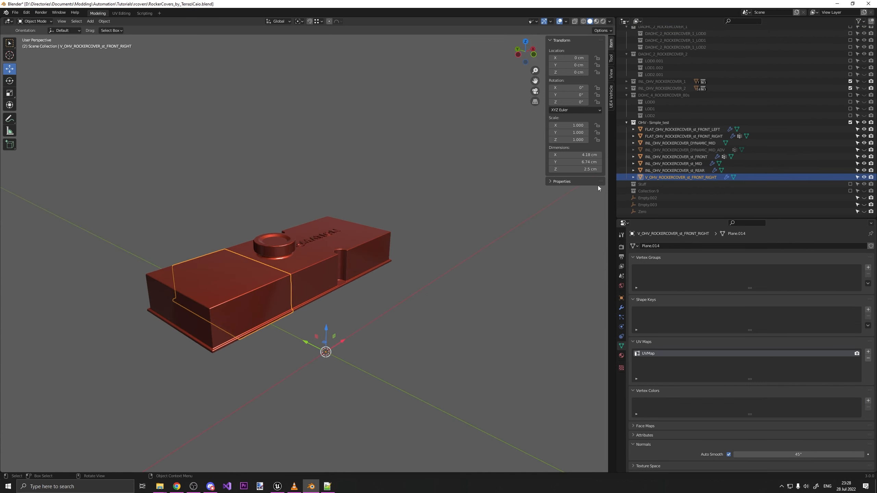
# Step: Select all pieces of the OHV - Simple_test collection and set their origins to the 3D cursor
pyautogui.keyDown('shift'); pyautogui.click(679, 128); pyautogui.keyUp('shift')
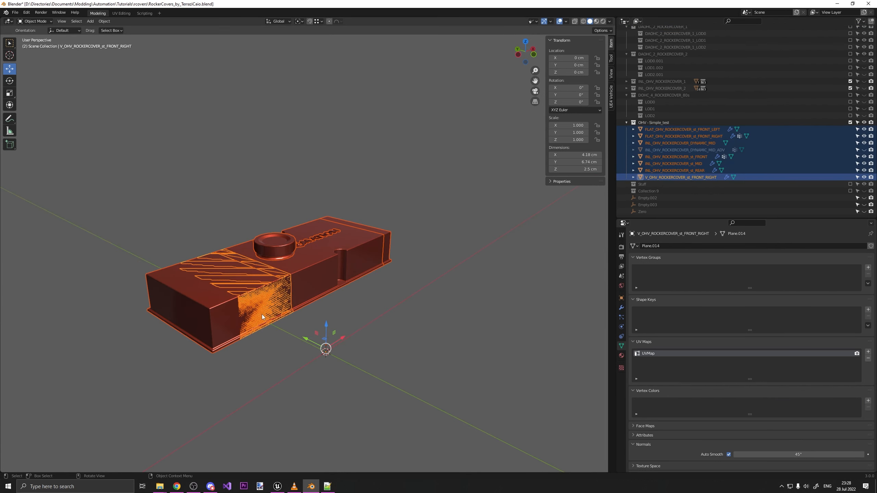
pyautogui.moveTo(525, 52); pyautogui.dragTo(546, 37)
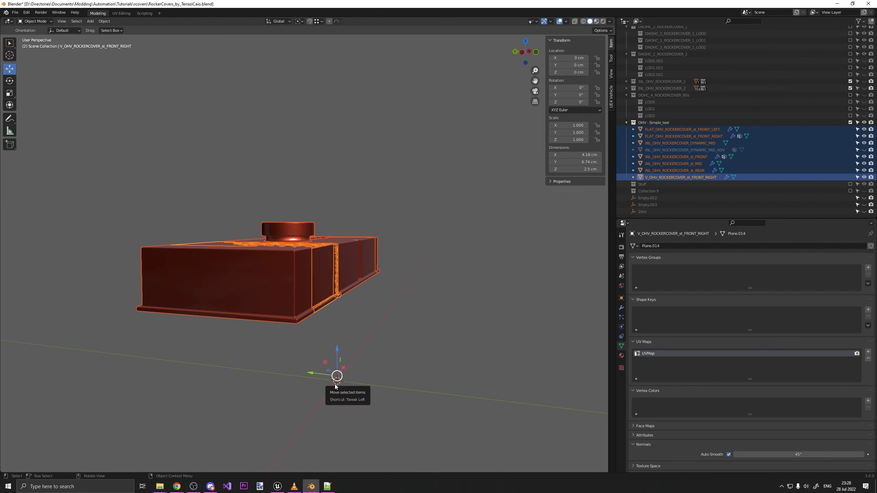
pyautogui.rightClick(340, 282)
pyautogui.moveTo(335, 280)
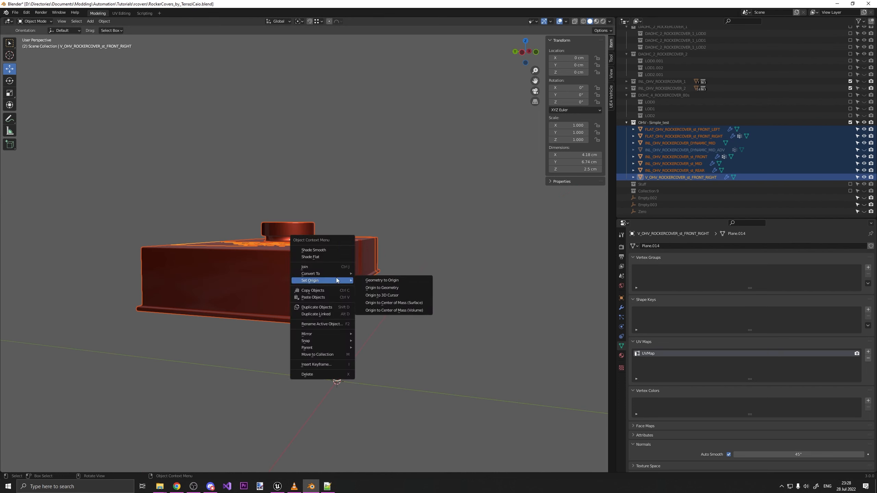
pyautogui.click(368, 296)
# Step: Select all geometry of the OHV - Simple_test pieces and unwrap it in the UV Editing workspace with Cube Projection
pyautogui.moveTo(524, 52); pyautogui.dragTo(511, 56)
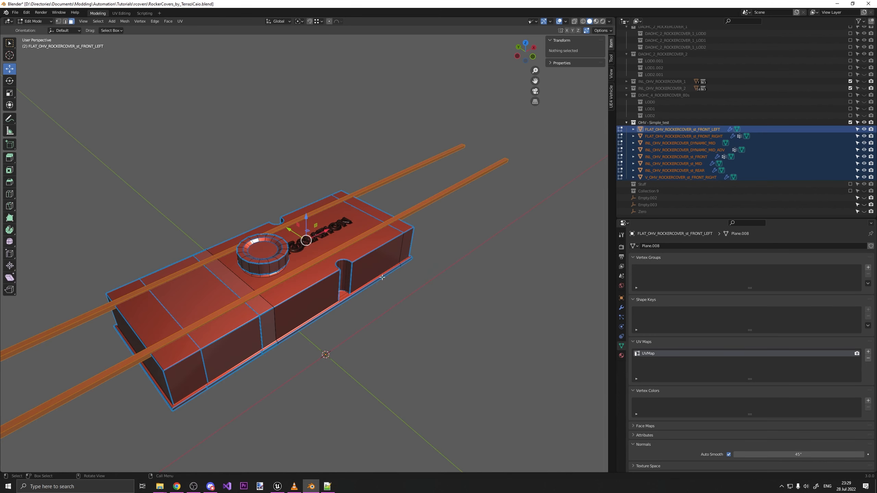
pyautogui.press('a')
pyautogui.click(121, 13)
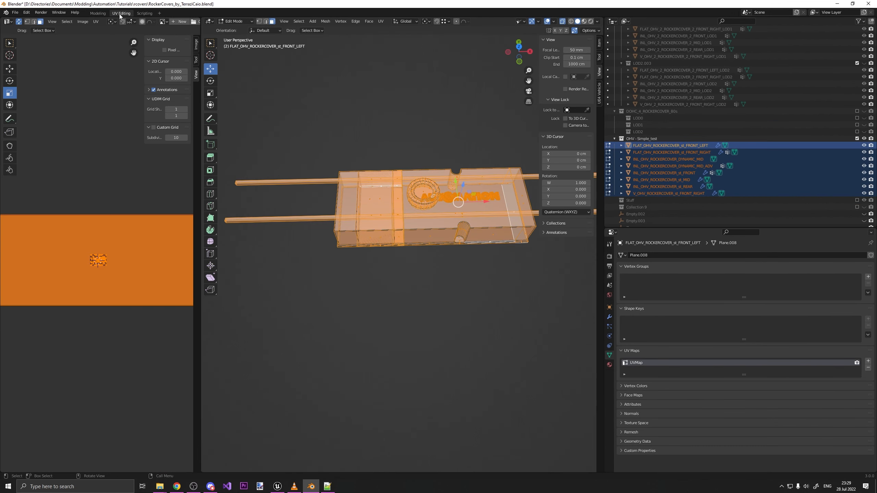
pyautogui.scroll(7, 122, 306)
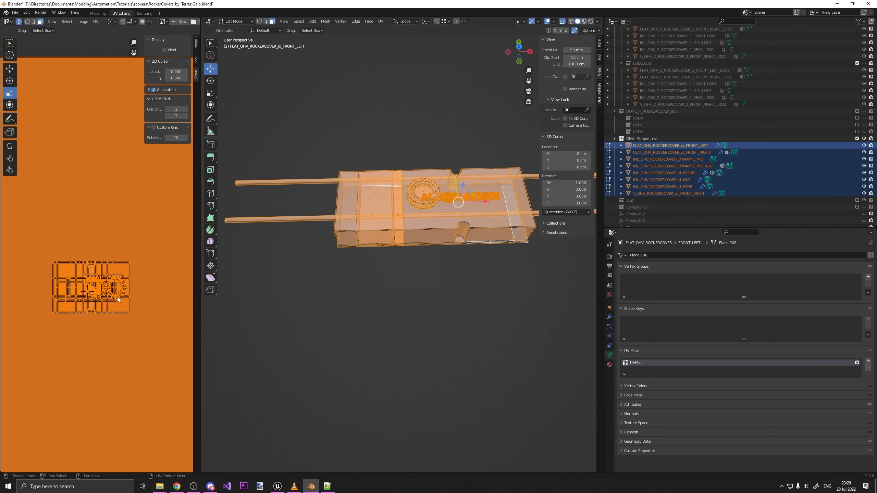
pyautogui.press('u')
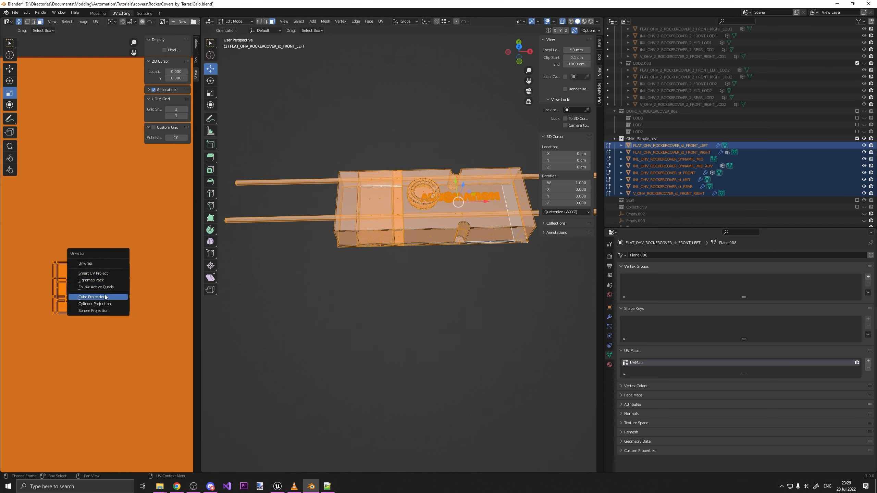
pyautogui.click(106, 297)
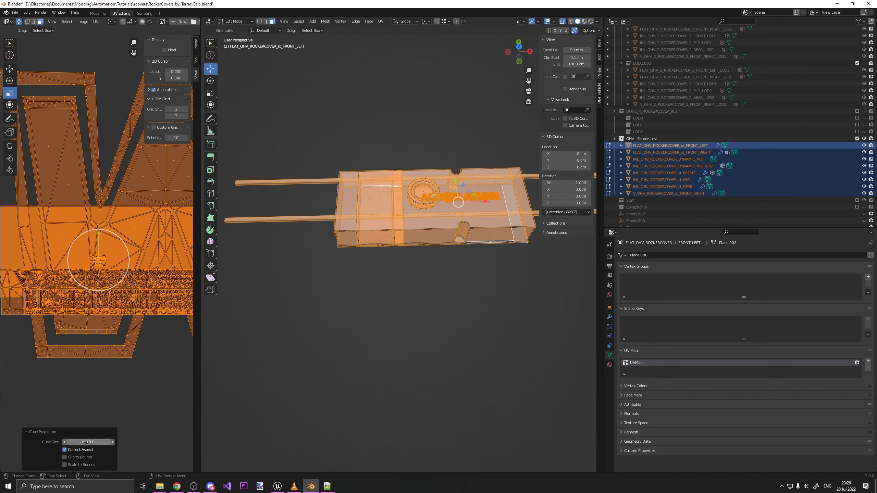
# Step: Set the Cube Projection cube size to 2 for the unwrapped rocker cover pieces
pyautogui.click(86, 442)
pyautogui.write('2')
pyautogui.press('Return')
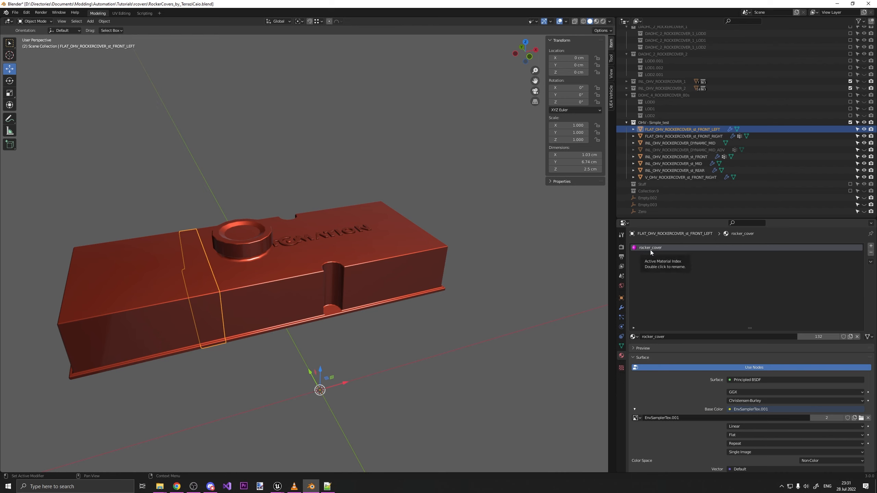
# Step: Review the material slot names on the FLAT_OHV_ROCKERCOVER_st_FRONT_LEFT and FLAT_OHV_ROCKERCOVER_st_FRONT_RIGHT pieces
pyautogui.doubleClick(677, 248)
pyautogui.click(678, 247)
pyautogui.click(667, 248)
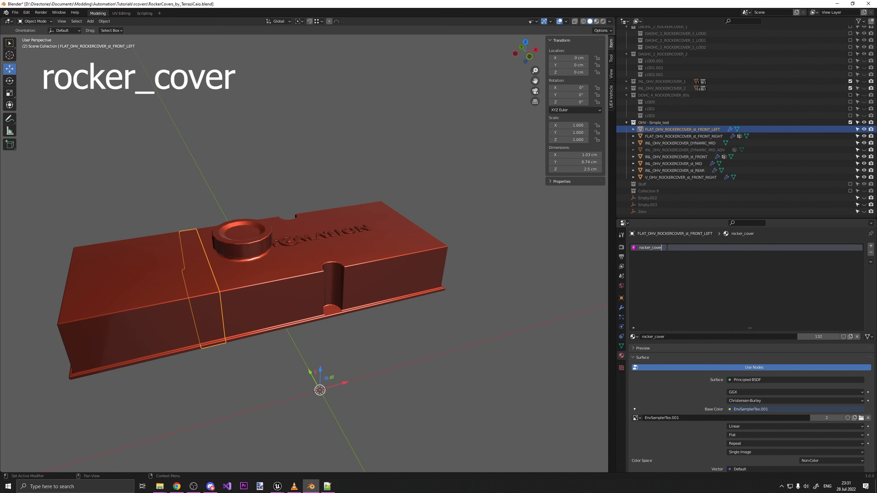
pyautogui.click(685, 137)
pyautogui.click(660, 256)
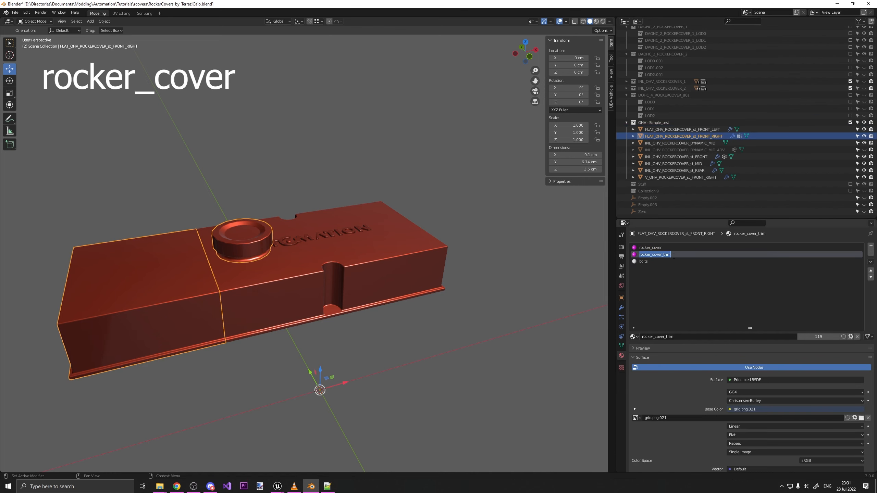
pyautogui.doubleClick(652, 262)
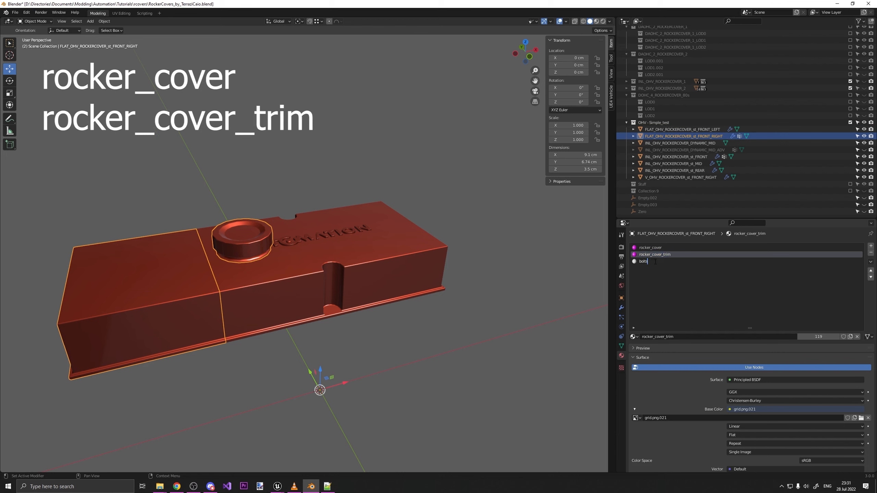
pyautogui.click(387, 316)
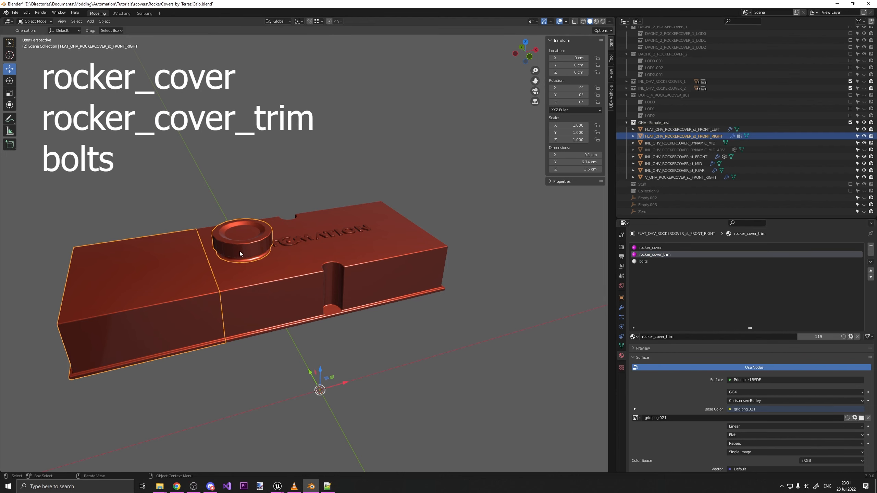
# Step: Inspect the oil cap faces of the flat FRONT_RIGHT piece in Edit Mode and check its bolts, rocker_cover_trim and rocker_cover material slots
pyautogui.press('Tab')
pyautogui.click(255, 255)
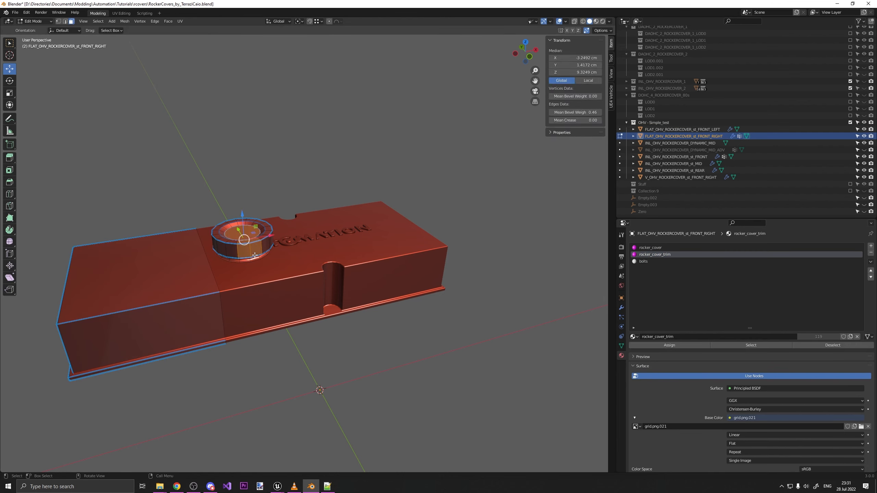
pyautogui.click(226, 247)
pyautogui.moveTo(525, 51)
pyautogui.mouseDown()
pyautogui.moveTo(547, 61)
pyautogui.moveTo(522, 57)
pyautogui.mouseUp()
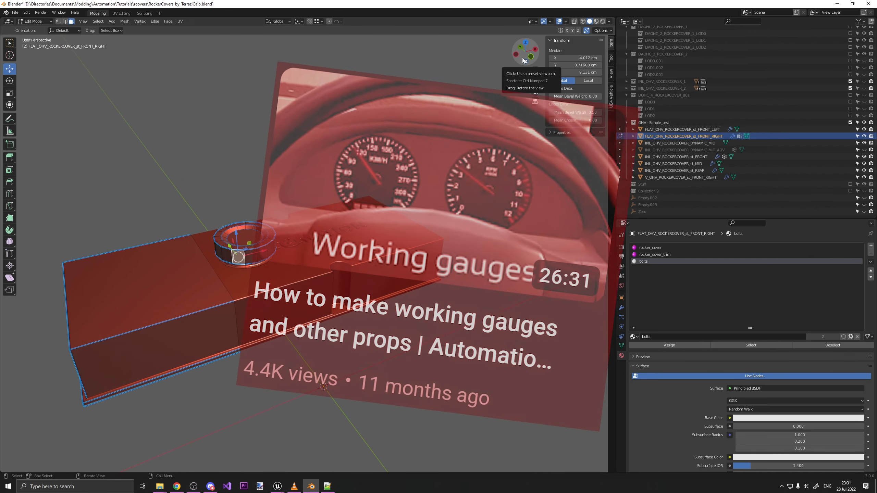
pyautogui.click(648, 261)
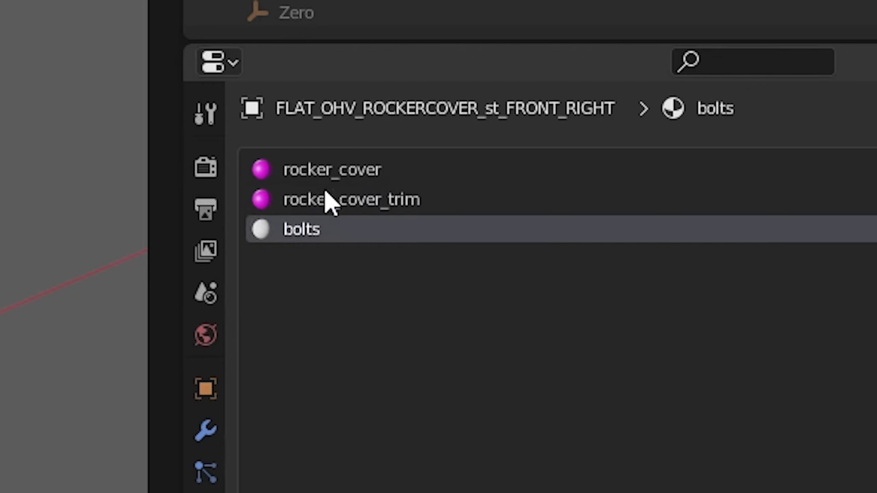
pyautogui.click(648, 253)
pyautogui.click(651, 248)
pyautogui.click(334, 234)
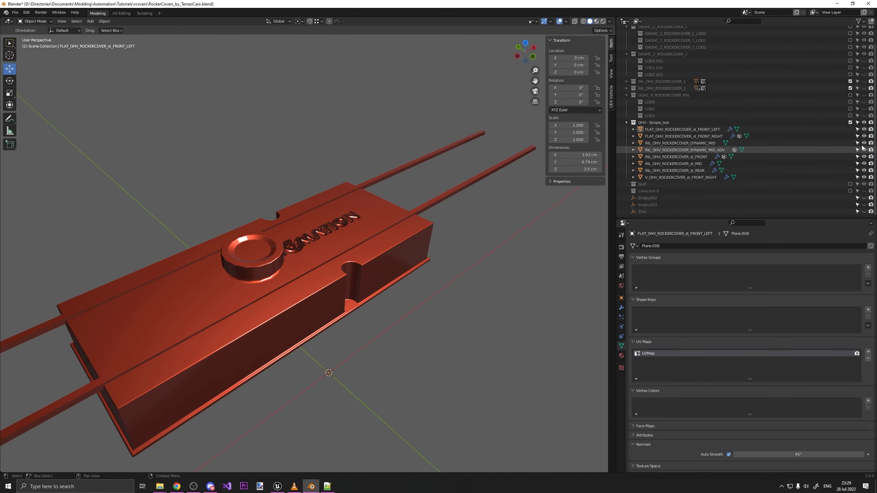
# Step: Hide the INL_OHV_ROCKERCOVER_DYNAMIC_MID_ADV piece while keeping INL_OHV_ROCKERCOVER_DYNAMIC_MID visible
pyautogui.click(863, 143)
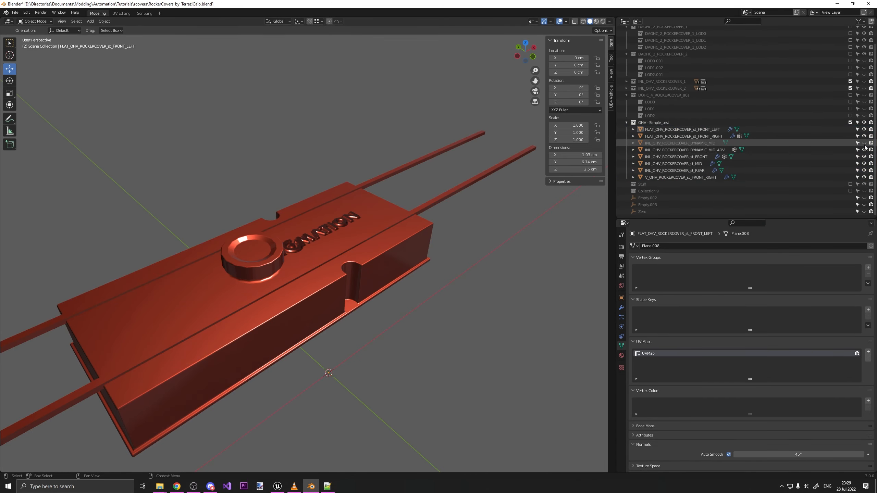
pyautogui.click(863, 143)
pyautogui.click(864, 150)
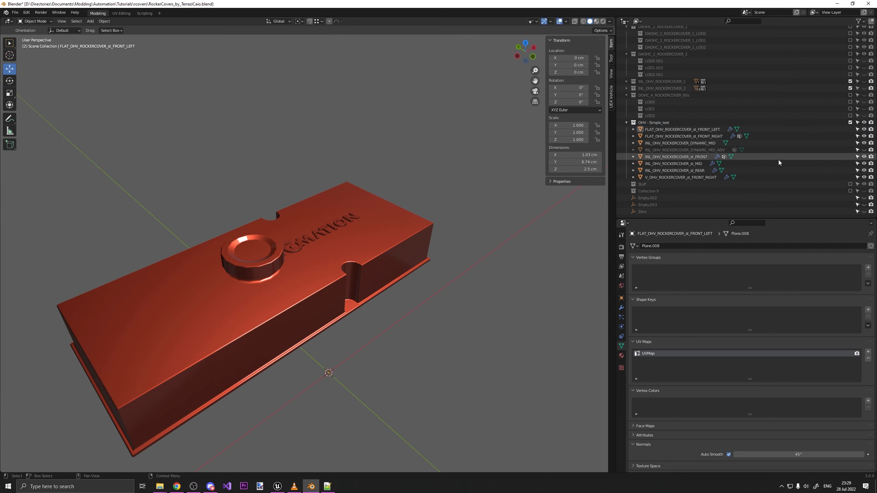
# Step: Select all pieces of the OHV - Simple_test collection except the hidden INL_OHV_ROCKERCOVER_DYNAMIC_MID_ADV
pyautogui.moveTo(526, 60); pyautogui.dragTo(545, 63)
pyautogui.click(668, 130)
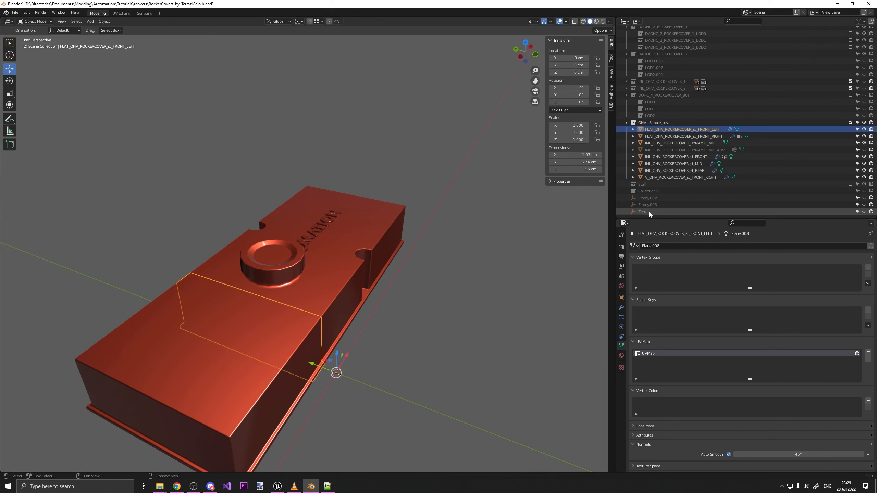
pyautogui.keyDown('shift'); pyautogui.click(682, 177); pyautogui.keyUp('shift')
pyautogui.keyDown('ctrl'); pyautogui.click(679, 151); pyautogui.keyUp('ctrl')
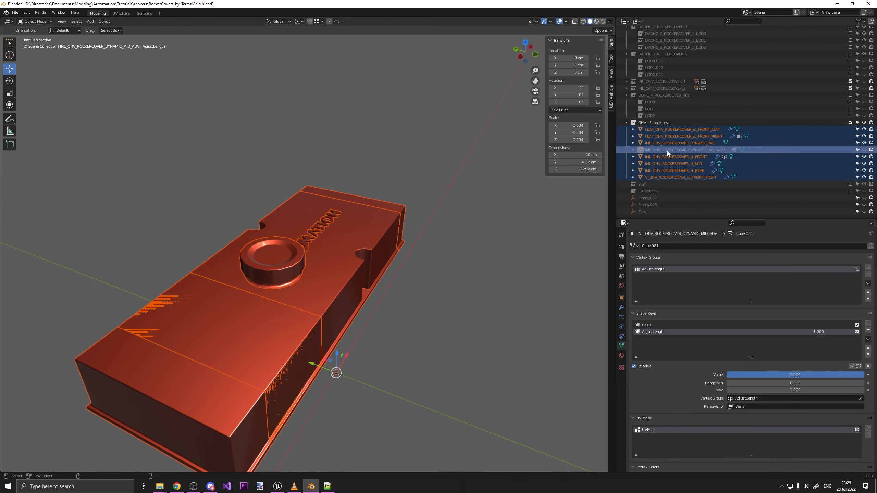
pyautogui.keyDown('ctrl'); pyautogui.click(667, 151); pyautogui.keyUp('ctrl')
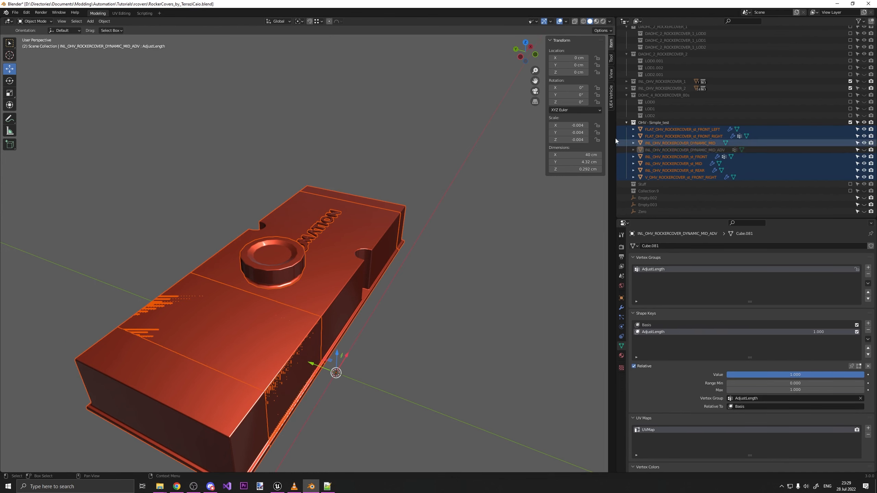
pyautogui.moveTo(525, 51); pyautogui.dragTo(490, 49)
# Step: Start an FBX export of the selected pieces with X Forward and Z Up as the transform axes
pyautogui.click(16, 13)
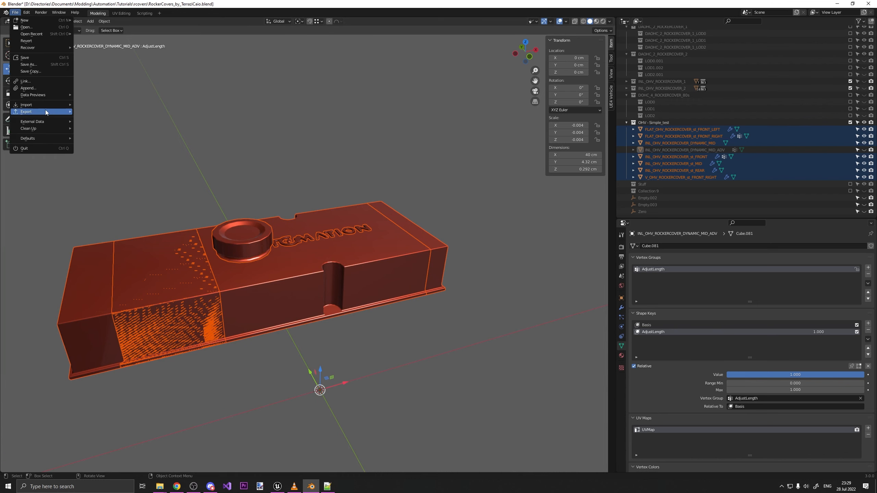
pyautogui.moveTo(45, 110)
pyautogui.click(106, 168)
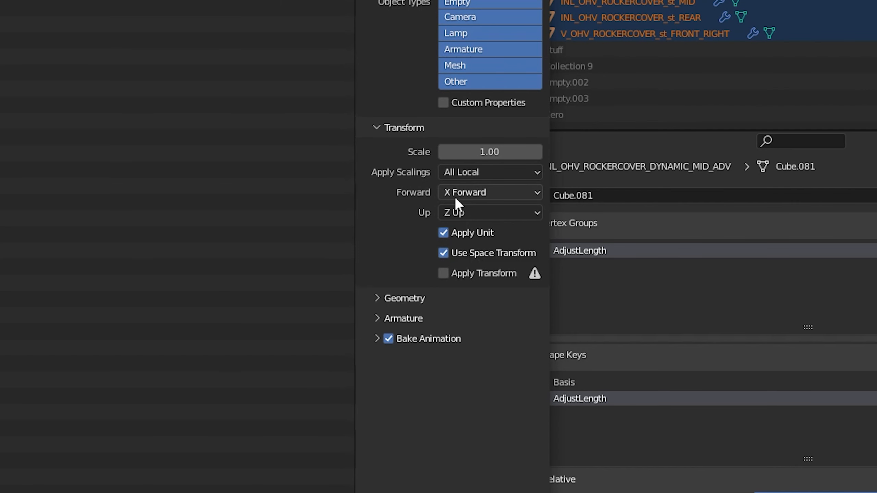
pyautogui.click(600, 246)
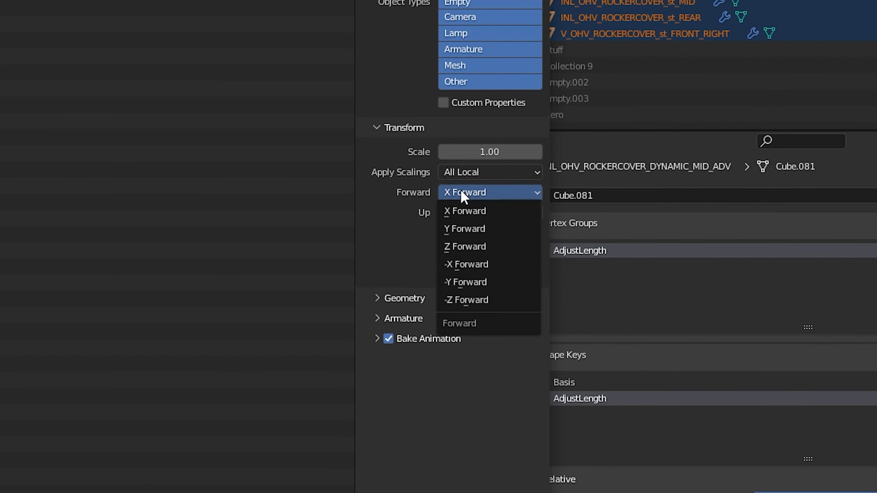
pyautogui.click(602, 244)
pyautogui.click(459, 213)
pyautogui.click(469, 210)
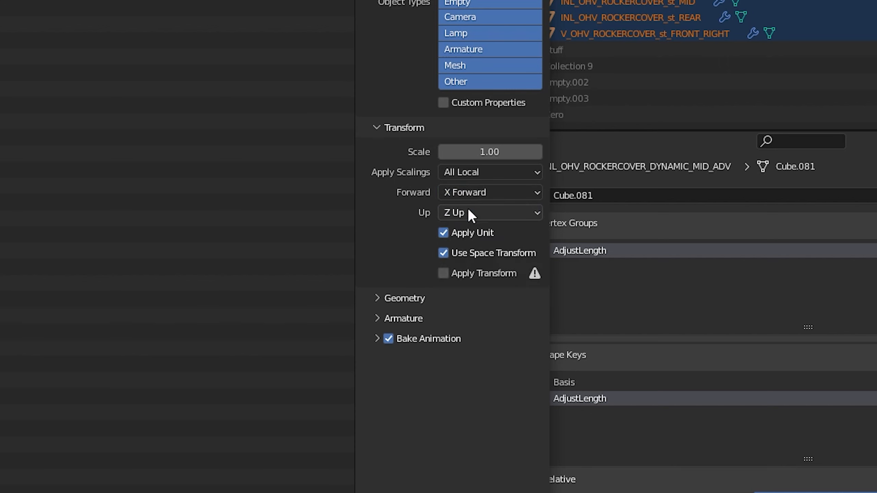
# Step: Keep Edge smoothing with Apply Modifiers enabled and export the pieces over the existing rocker covers FBX file
pyautogui.click(417, 298)
pyautogui.click(462, 323)
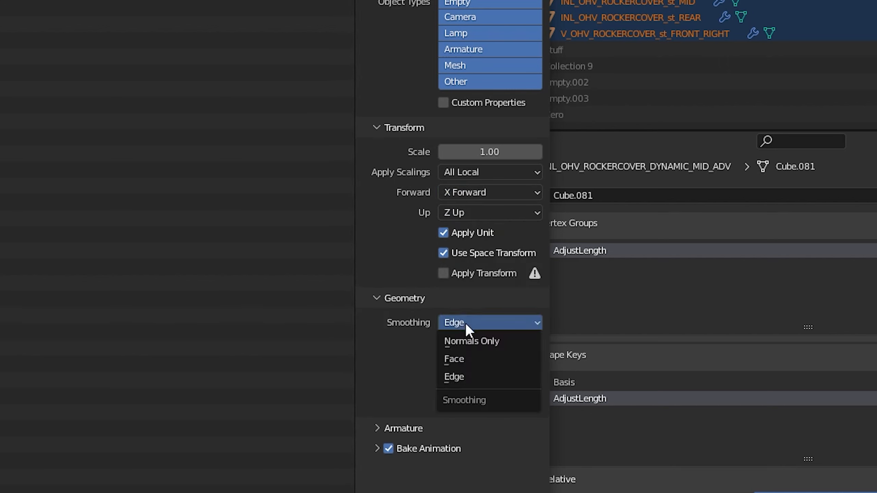
pyautogui.click(456, 321)
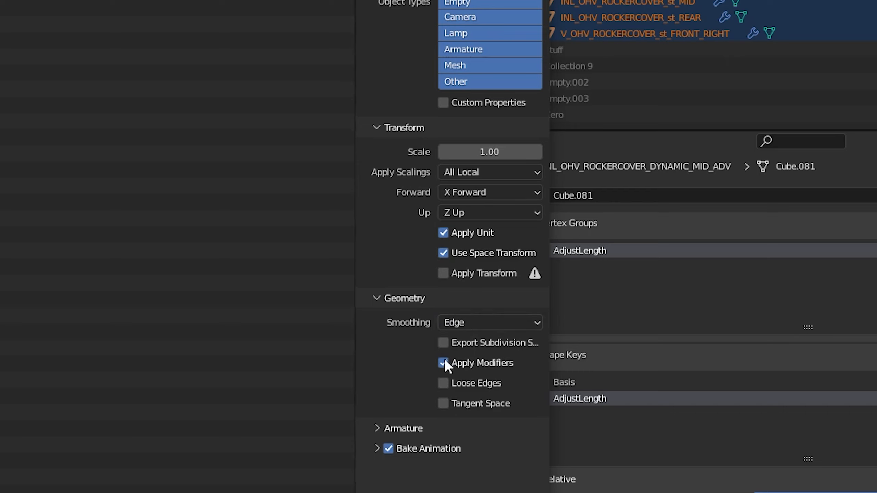
pyautogui.click(392, 299)
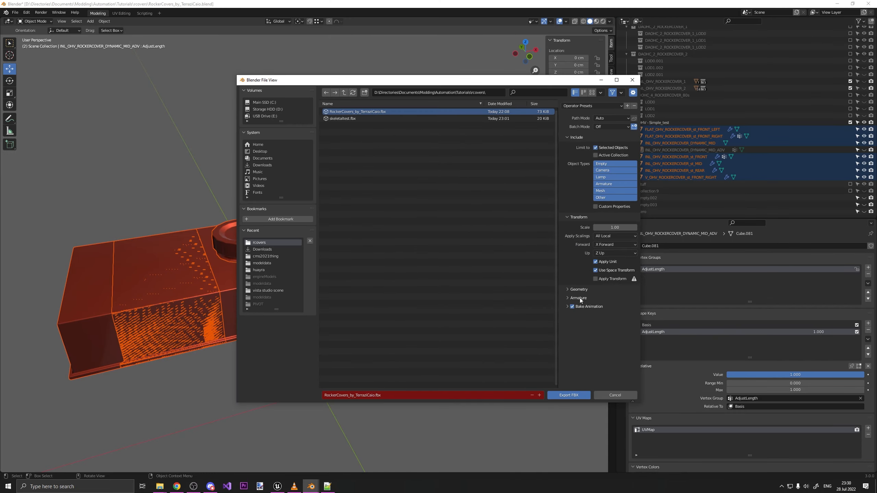
pyautogui.click(557, 397)
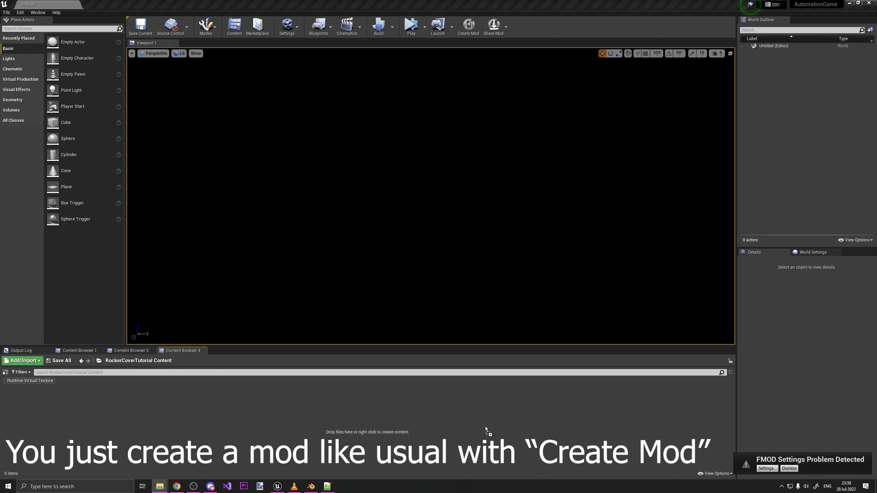
# Step: In Unreal Editor, bring the exported FBX into the RockerCoverTutorial content with Import Normals and Tangents as the normal import method
pyautogui.moveTo(485, 426); pyautogui.dragTo(485, 426)
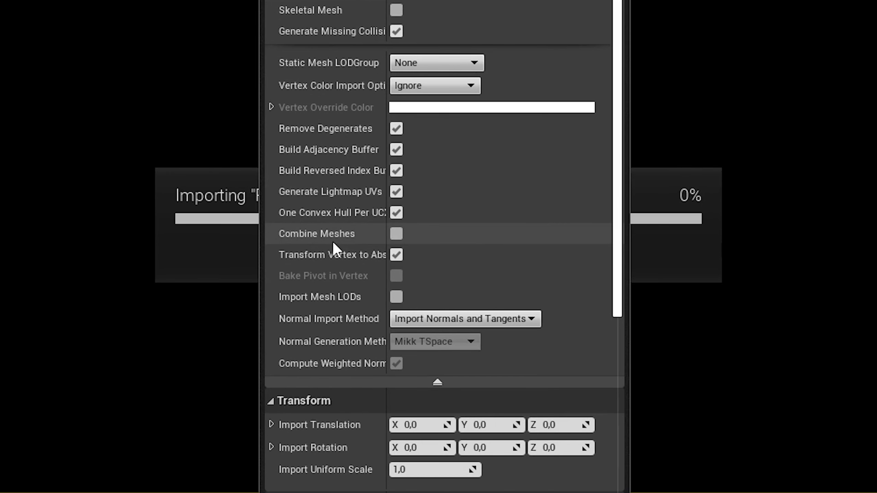
pyautogui.click(425, 319)
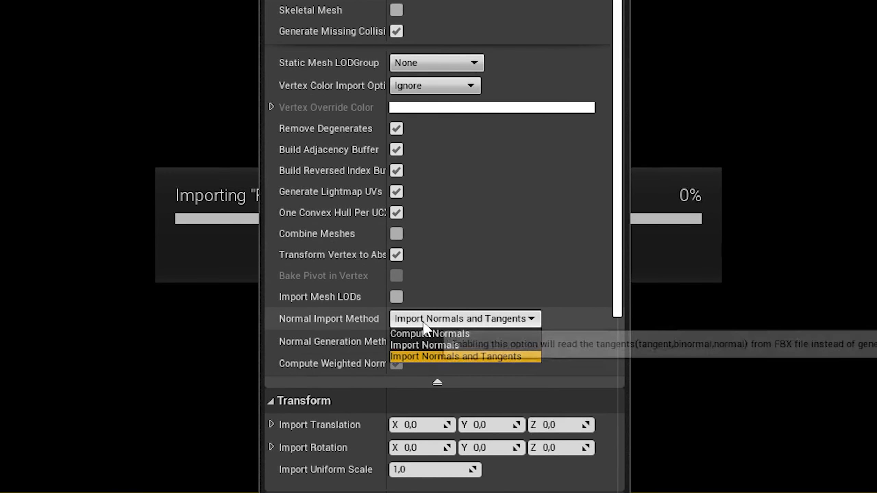
pyautogui.click(422, 356)
# Step: Set the material import method to Create New Materials, import the rocker cover meshes and close the message log
pyautogui.scroll(-10, 311, 346)
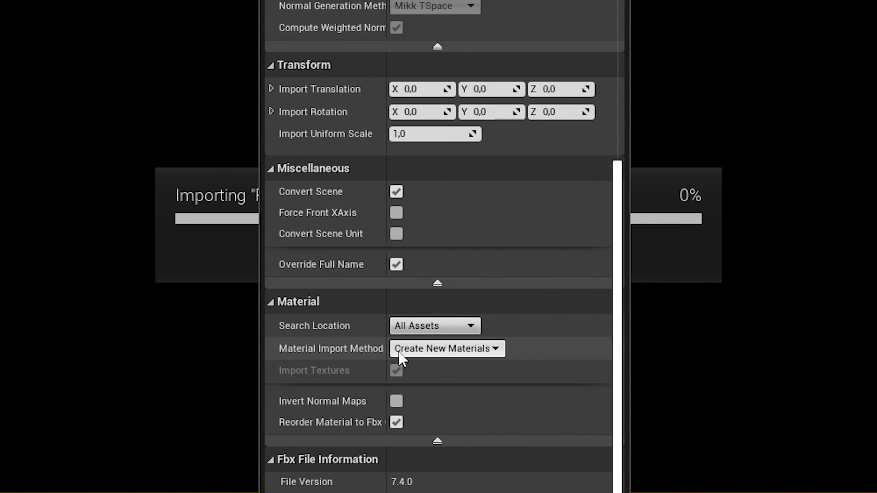
pyautogui.click(399, 352)
pyautogui.click(416, 361)
pyautogui.scroll(-1, 338, 325)
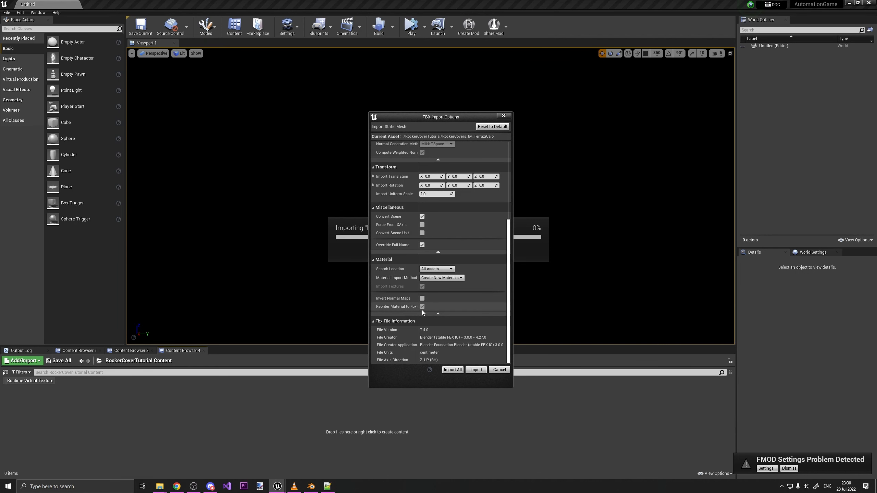
pyautogui.scroll(5, 421, 310)
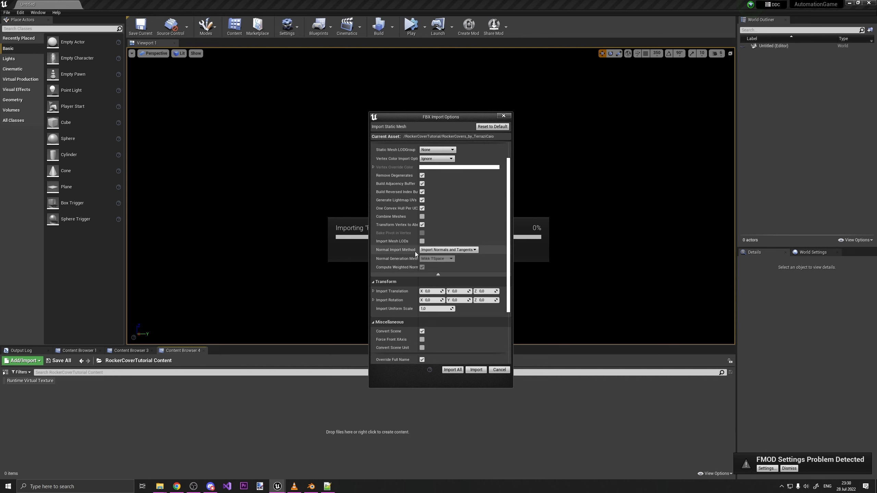
pyautogui.scroll(2, 396, 247)
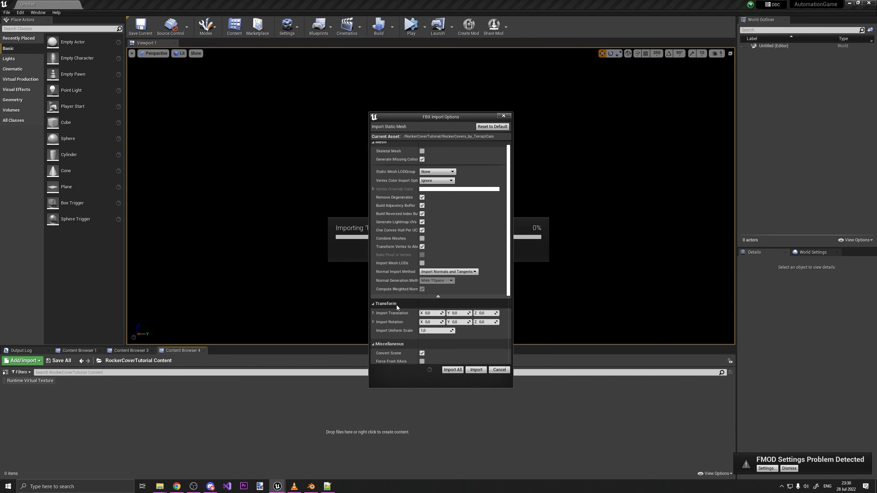
pyautogui.scroll(-5, 395, 305)
pyautogui.click(478, 371)
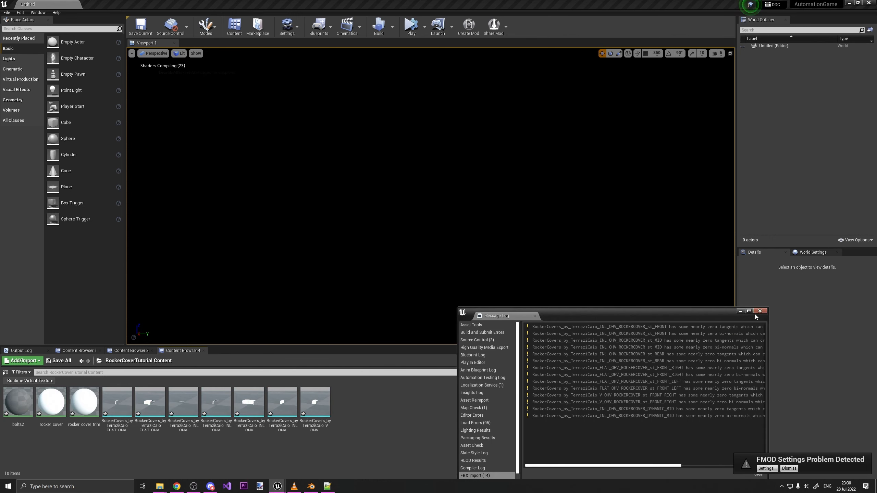
pyautogui.click(756, 312)
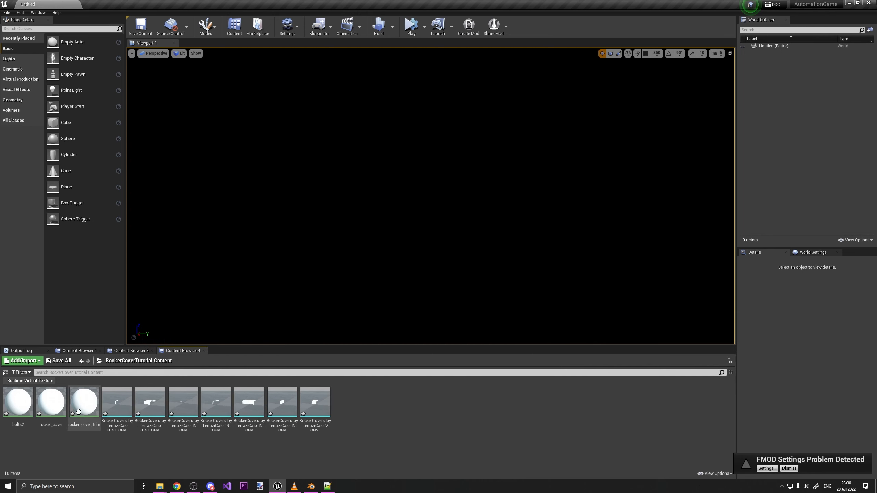
# Step: Open the second imported FLAT_OHV rocker cover mesh and check its material slot names
pyautogui.doubleClick(151, 404)
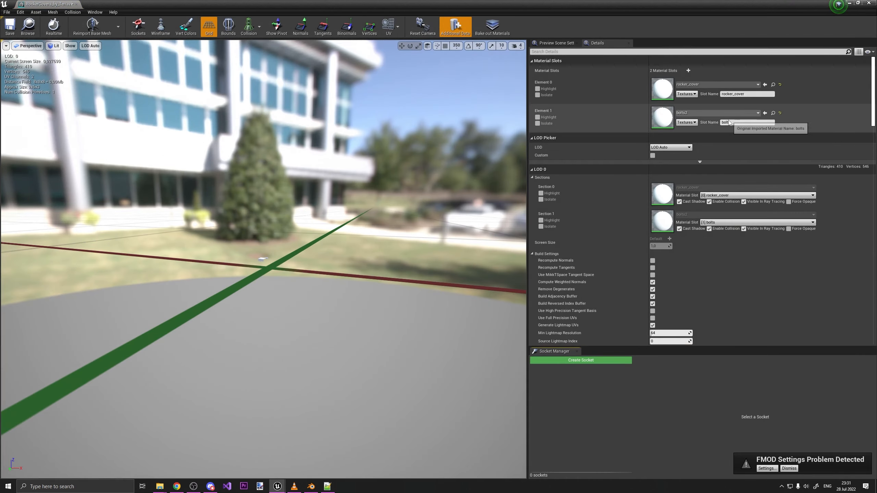
pyautogui.click(727, 123)
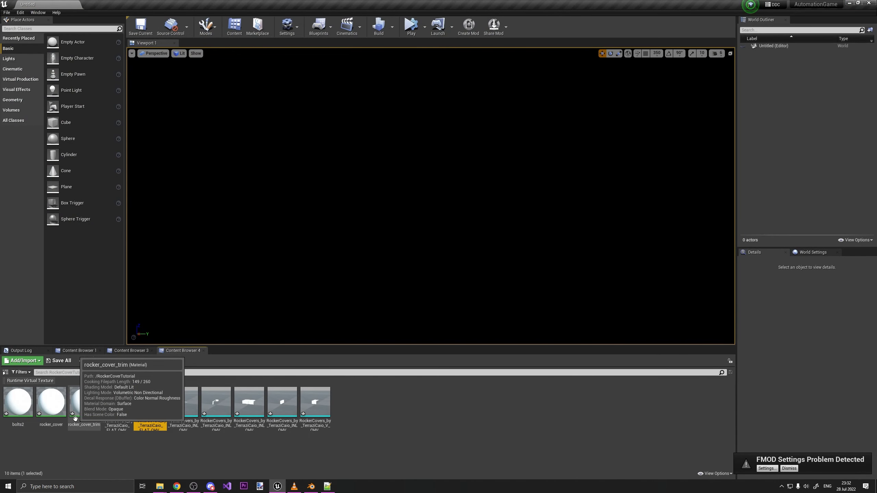
# Step: Save all the imported rocker cover meshes and materials
pyautogui.rightClick(20, 420)
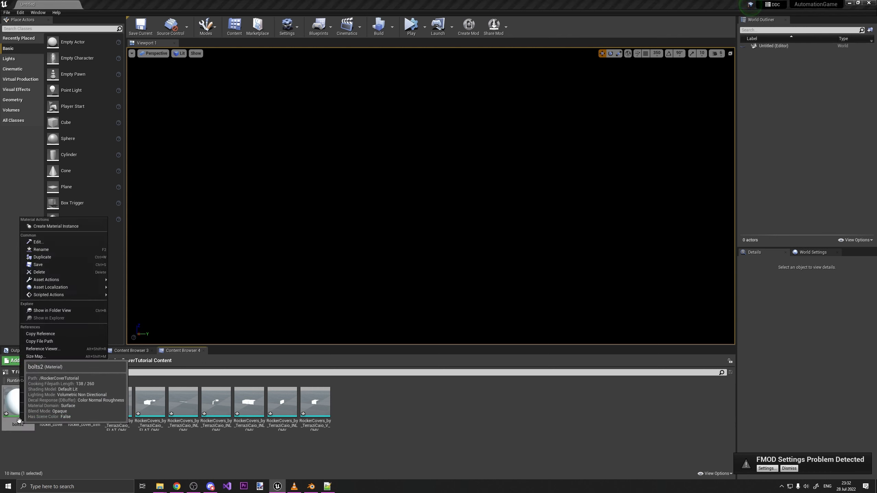
pyautogui.click(31, 441)
pyautogui.click(59, 361)
pyautogui.click(497, 309)
# Step: Delete the bolts2 and rocker_cover materials, replacing their references with M_MachinedMetal, and save the affected assets
pyautogui.click(73, 410)
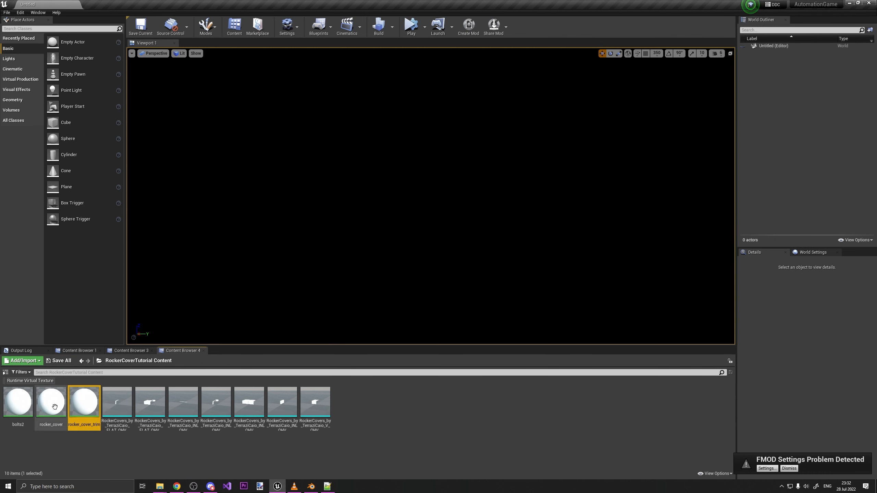
pyautogui.click(55, 407)
pyautogui.keyDown('ctrl'); pyautogui.click(18, 403); pyautogui.keyUp('ctrl')
pyautogui.rightClick(31, 407)
pyautogui.click(60, 250)
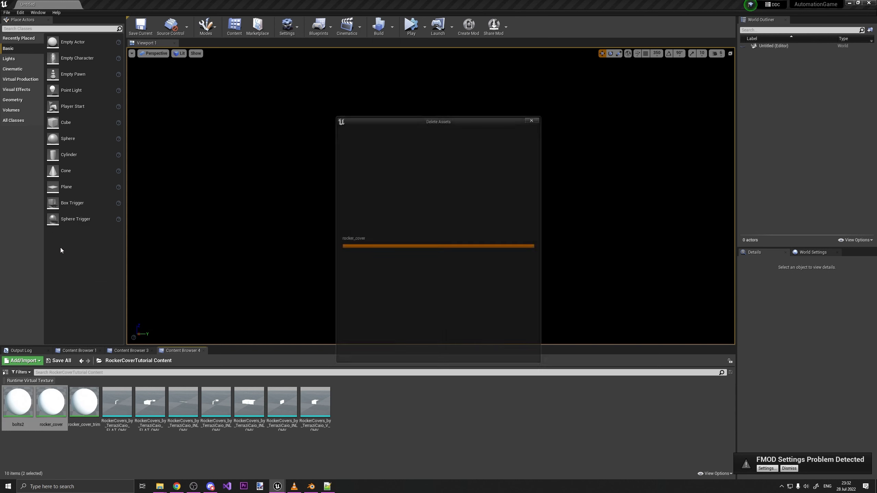
pyautogui.click(360, 337)
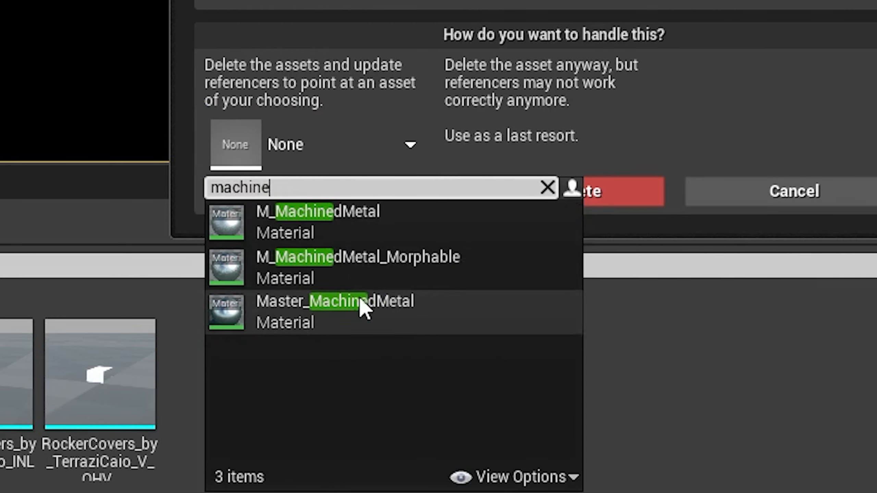
pyautogui.click(356, 217)
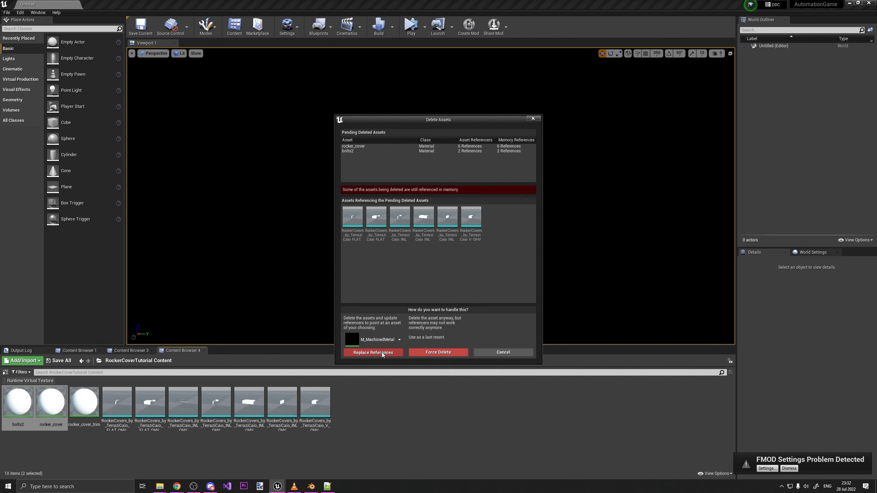
pyautogui.click(345, 191)
pyautogui.click(480, 268)
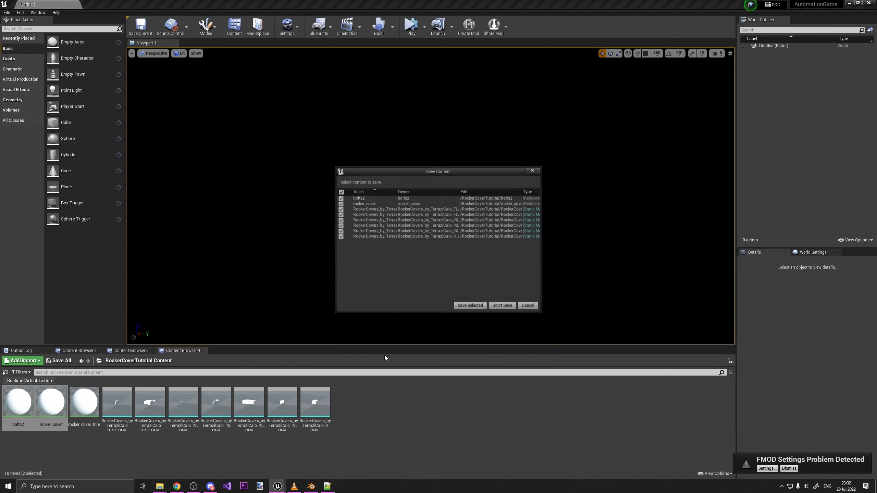
pyautogui.click(465, 306)
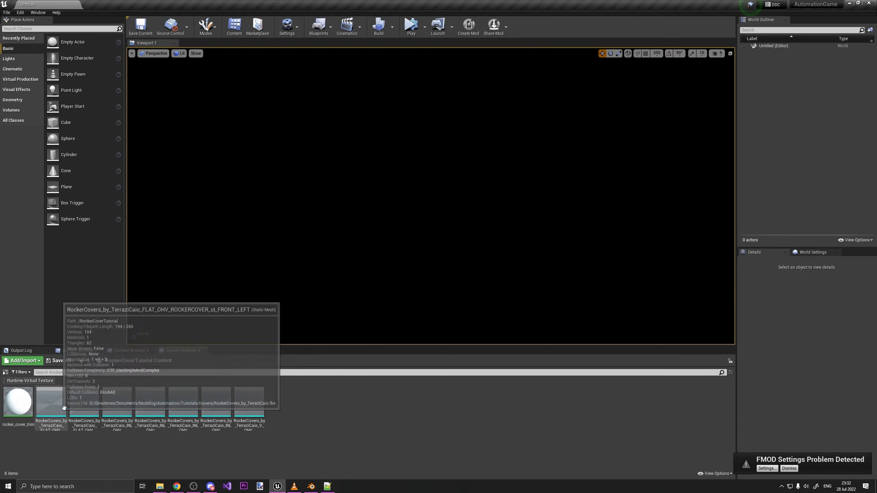
# Step: Open the second FLAT_OHV rocker cover mesh and examine how the replacement material looks on it
pyautogui.doubleClick(84, 412)
pyautogui.moveTo(381, 308); pyautogui.dragTo(369, 326, button='right')
pyautogui.press('a')
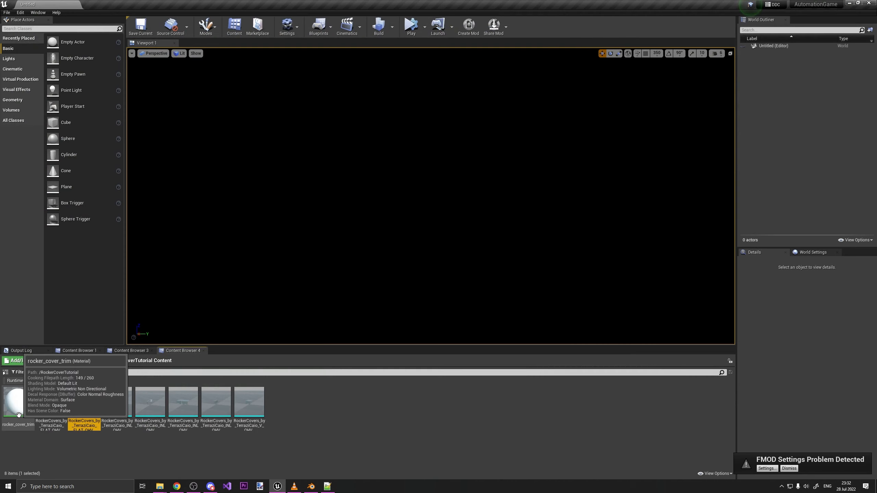
# Step: Open the rocker_cover_trim material and darken its base colour parameter to a grey of 0.052083 in R, G and B
pyautogui.doubleClick(17, 402)
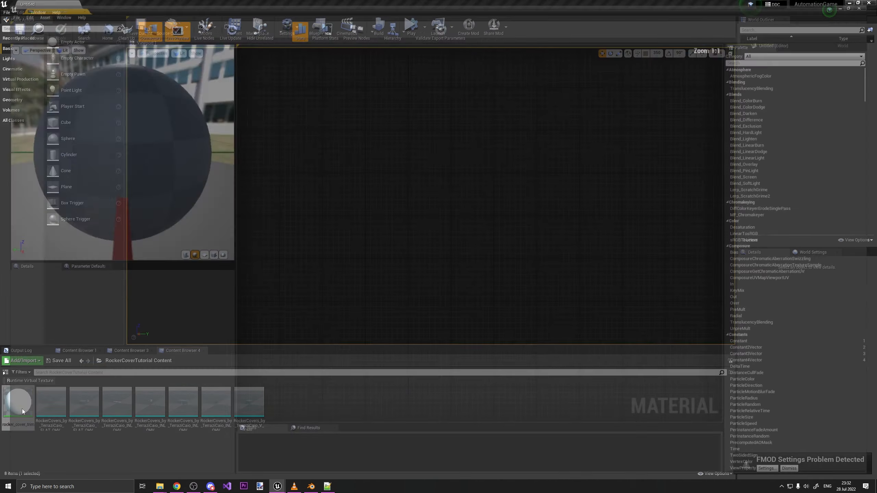
pyautogui.moveTo(495, 227); pyautogui.dragTo(605, 222)
pyautogui.click(480, 173)
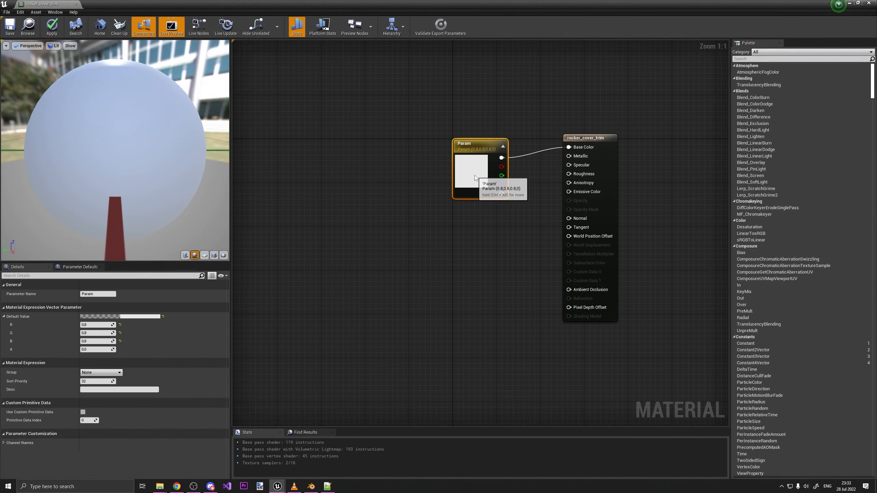
pyautogui.click(141, 317)
pyautogui.moveTo(243, 326); pyautogui.dragTo(242, 389)
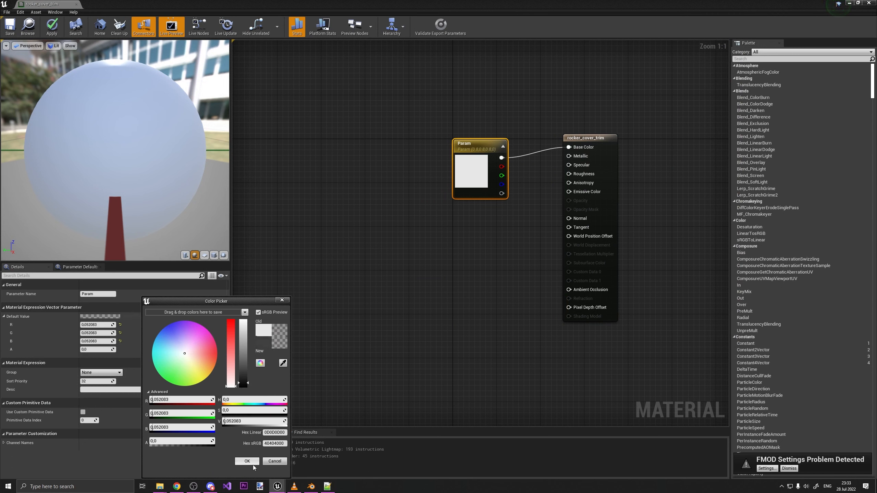
pyautogui.click(248, 461)
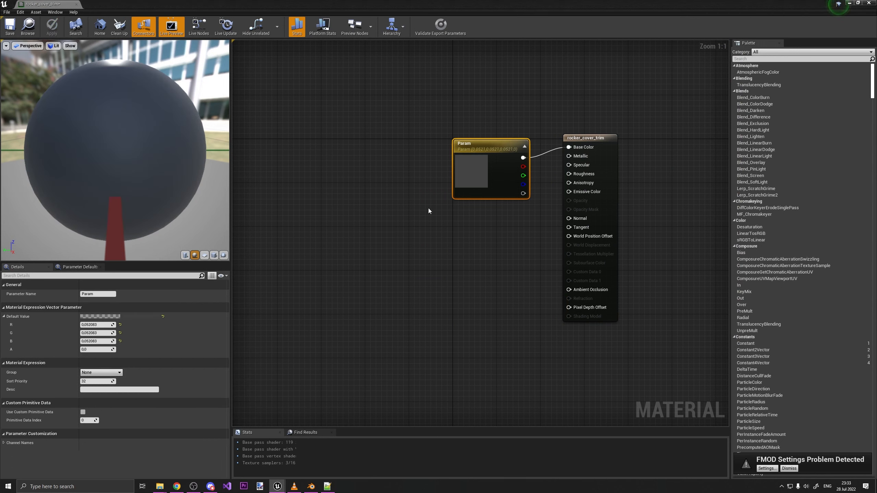
# Step: Feed Constant nodes of 0.7143 into Metallic and 0.05714 into Roughness, and set the base colour parameter to 0.479 grey
pyautogui.click(432, 228)
pyautogui.press('1')
pyautogui.click(434, 248)
pyautogui.press('1')
pyautogui.click(440, 234)
pyautogui.moveTo(453, 247); pyautogui.dragTo(578, 161)
pyautogui.moveTo(470, 180); pyautogui.dragTo(459, 148)
pyautogui.moveTo(478, 243); pyautogui.dragTo(578, 173)
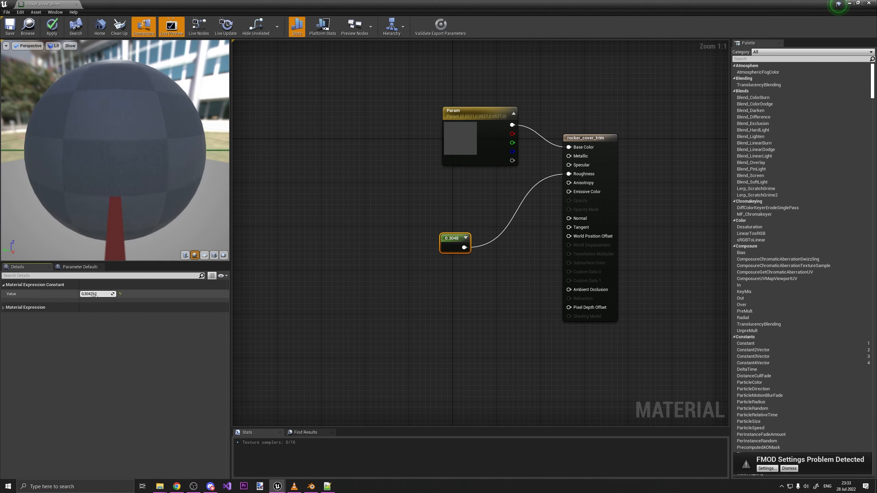
pyautogui.click(298, 286)
pyautogui.hotkey('ctrl', 'z')
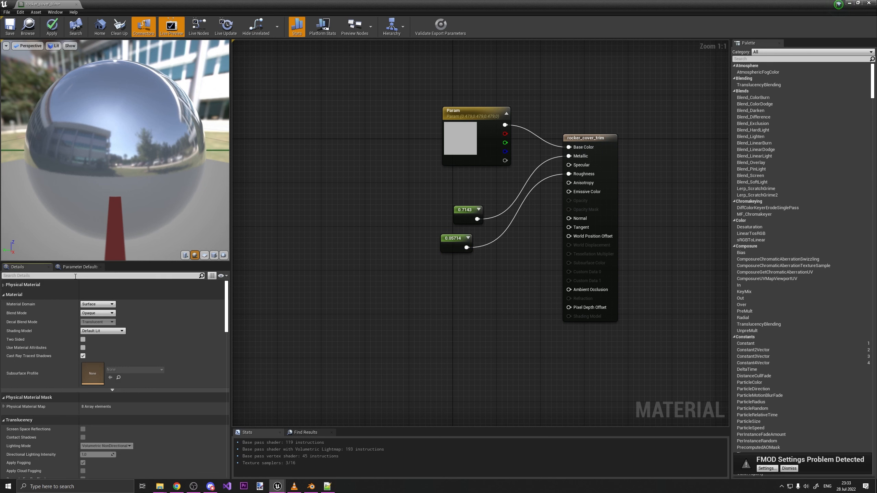
# Step: Add an Asset User Data element to the rocker_cover_trim material and set it to Export Material User Data
pyautogui.click(75, 276)
pyautogui.write('asset')
pyautogui.click(120, 298)
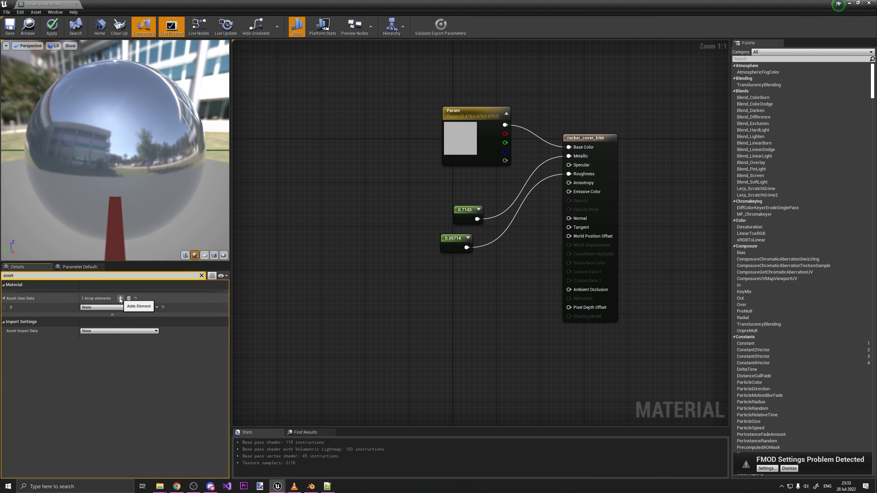
pyautogui.click(115, 307)
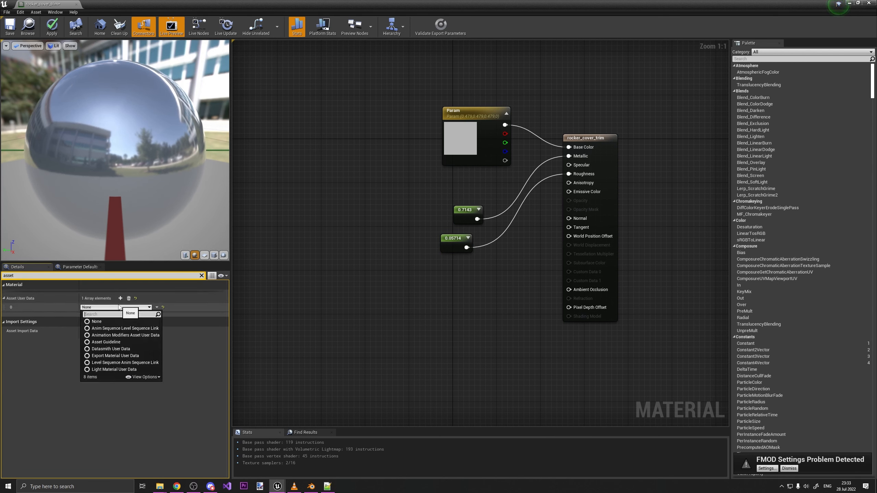
pyautogui.click(111, 356)
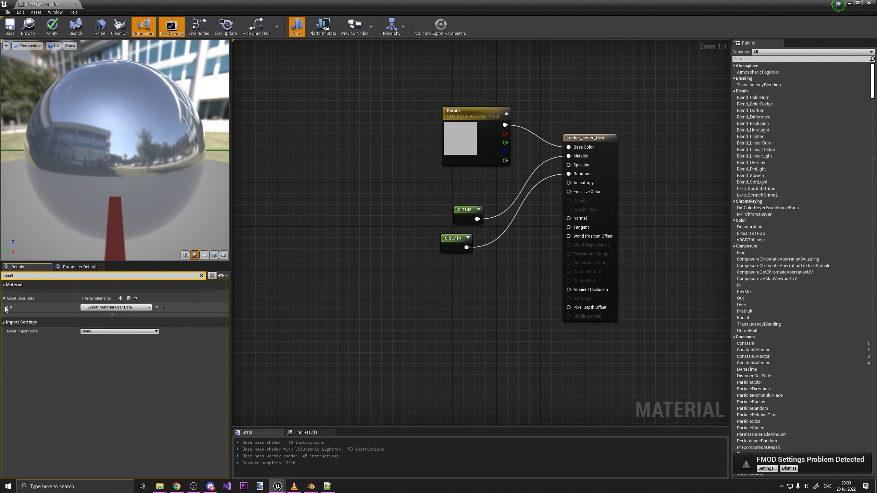
# Step: Enable the Colour Param override in the export data's Diffuse section and set its override colour
pyautogui.click(7, 307)
pyautogui.click(14, 327)
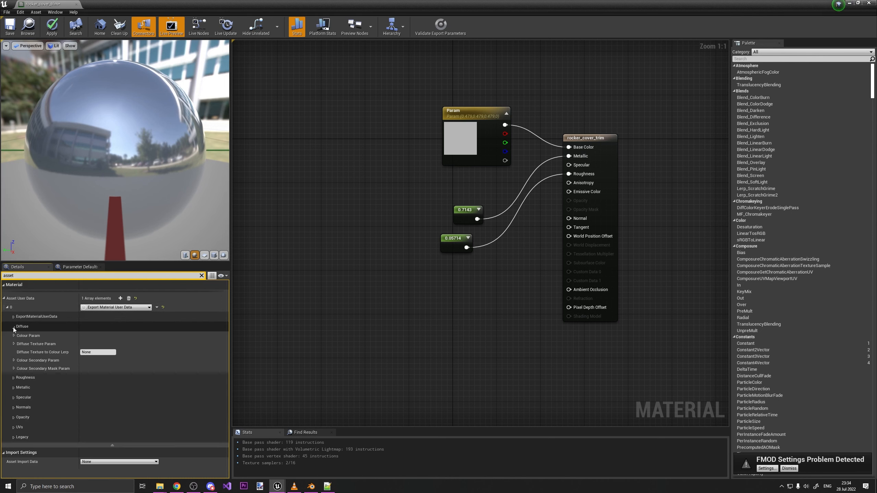
pyautogui.click(14, 336)
pyautogui.click(83, 343)
pyautogui.click(142, 352)
# Step: Enable the Roughness Param override in the export data and set its value to 0,05
pyautogui.scroll(-2, 104, 386)
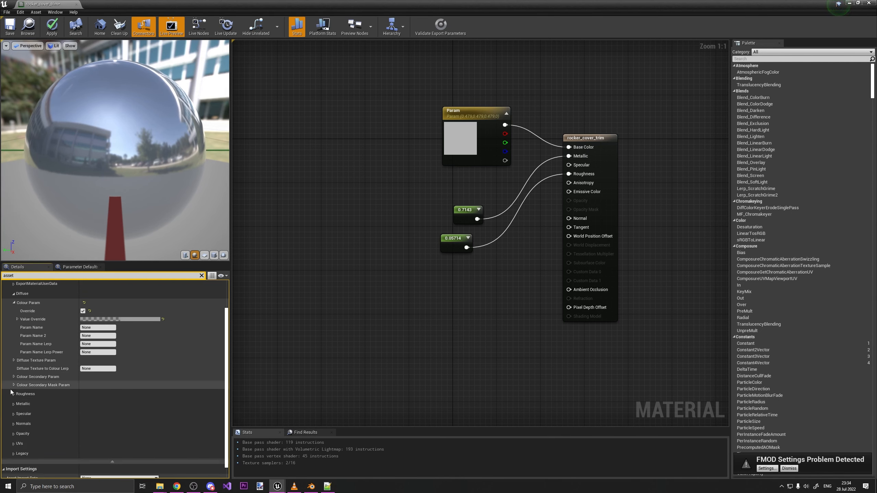
pyautogui.click(13, 394)
pyautogui.click(14, 403)
pyautogui.click(83, 412)
pyautogui.click(96, 419)
pyautogui.write('0,05')
# Step: Enable the Metallic Param override with a value of 0,72, and apply and save the material before closing it
pyautogui.scroll(-2, 136, 433)
pyautogui.click(13, 425)
pyautogui.click(14, 435)
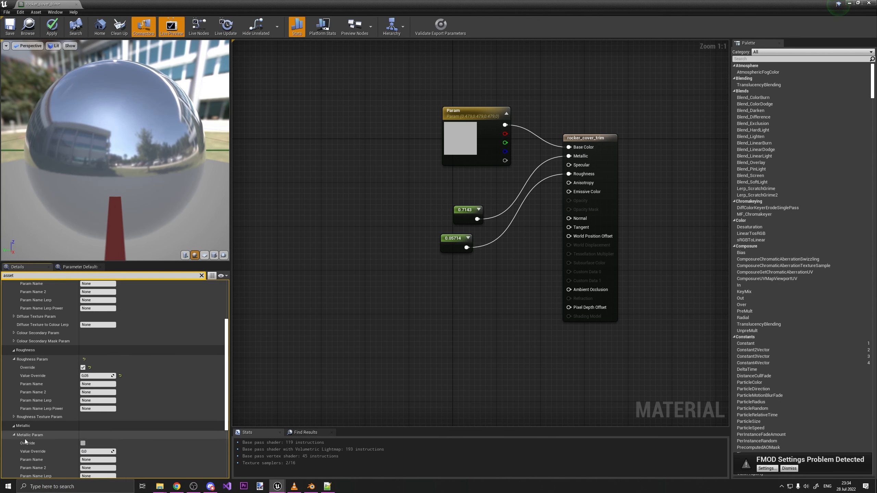
pyautogui.click(83, 443)
pyautogui.click(97, 451)
pyautogui.write('0,72')
pyautogui.press('Return')
pyautogui.click(51, 26)
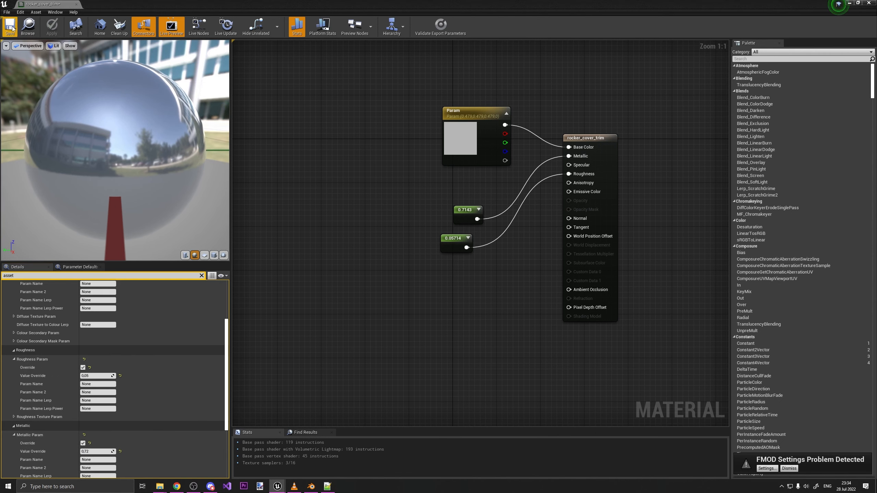
pyautogui.click(868, 2)
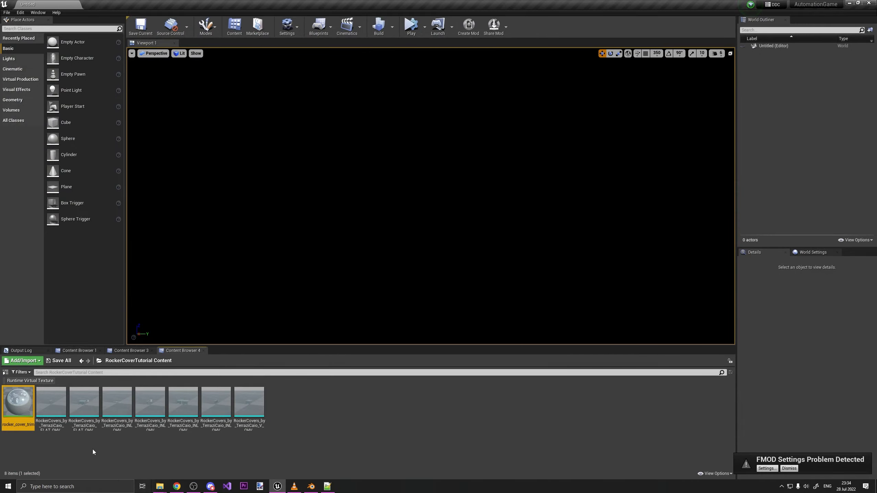
# Step: Open the INL_OHV dynamic mid rocker cover mesh and examine its materials
pyautogui.doubleClick(148, 413)
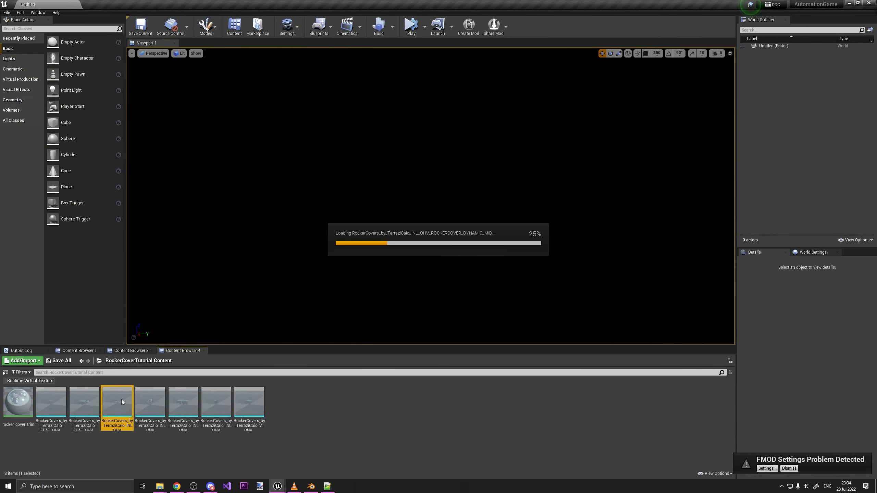
pyautogui.moveTo(263, 259); pyautogui.dragTo(297, 287, button='right')
pyautogui.press('w')
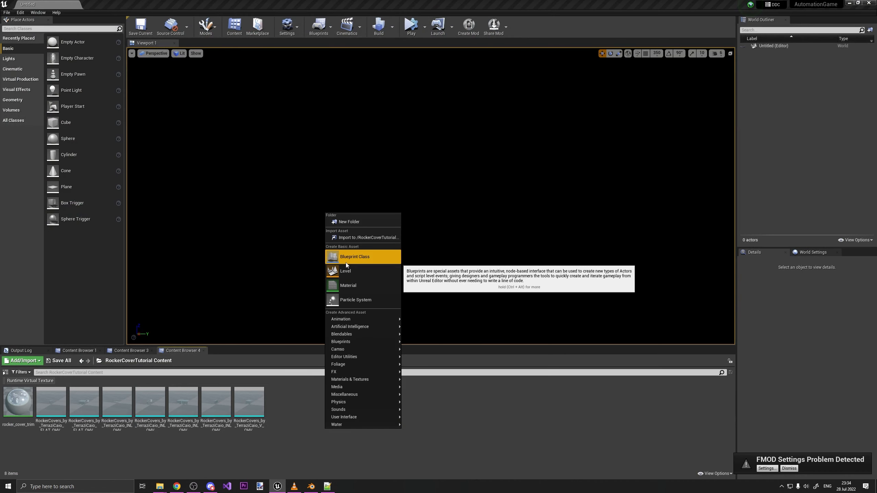
# Step: Create a Camso Rocker Cover Set asset named TutorialCover in the RockerCoverTutorial content
pyautogui.click(283, 424)
pyautogui.rightClick(299, 412)
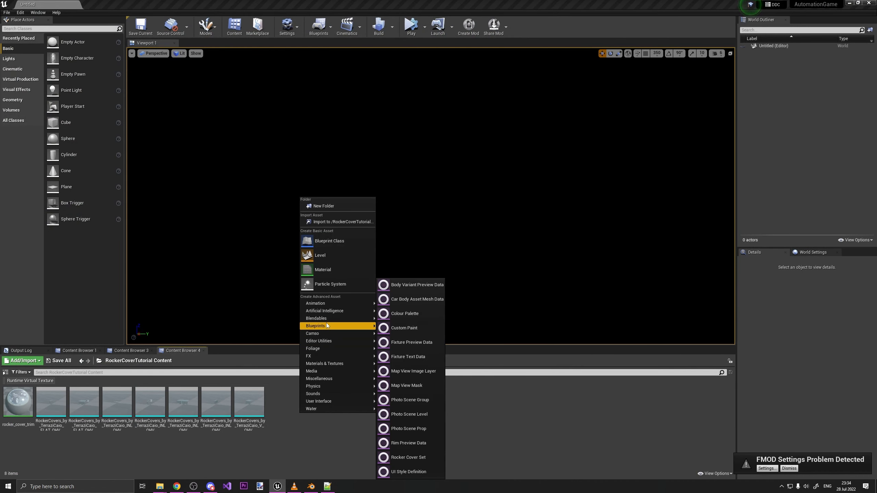
pyautogui.moveTo(325, 335)
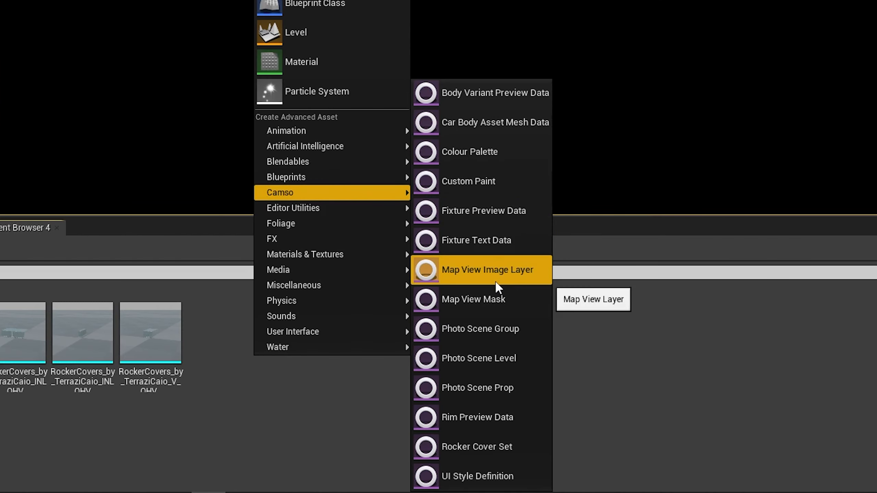
pyautogui.click(493, 457)
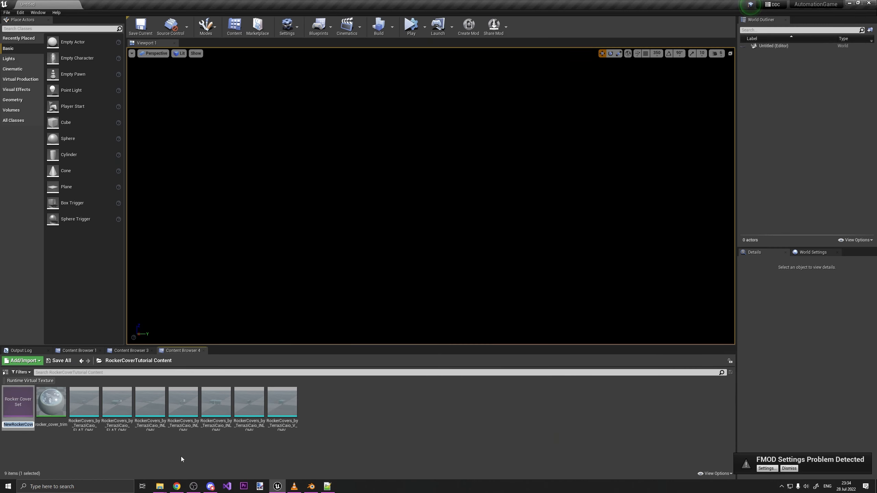
pyautogui.write('TutorialCover')
pyautogui.press('Return')
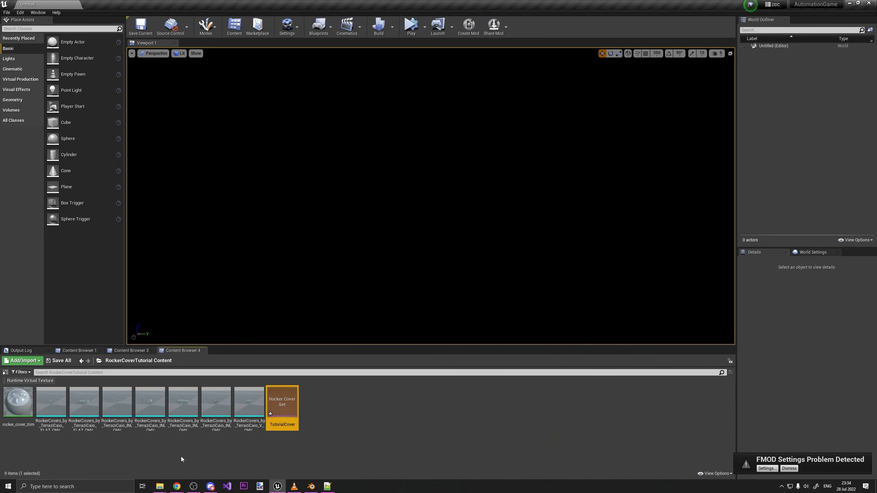
# Step: Open the TutorialCover set and name its rocker cover Tutorial Valve Cover
pyautogui.doubleClick(279, 406)
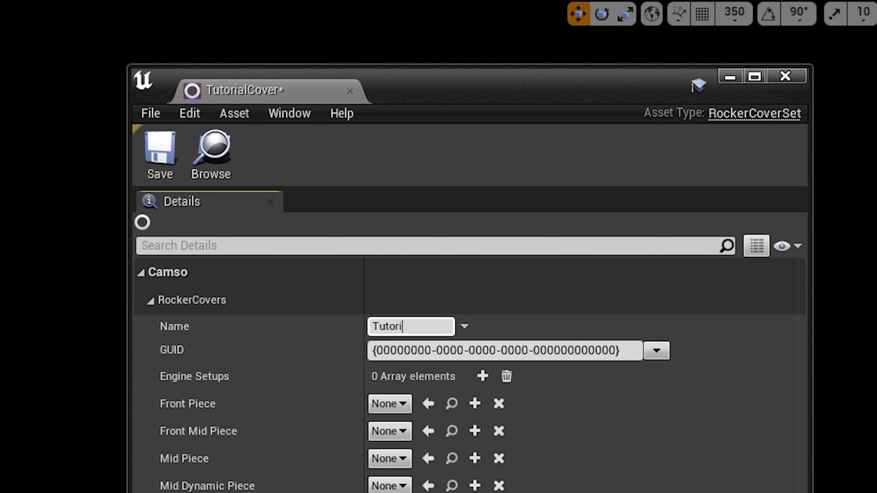
pyautogui.write('Tutoril')
pyautogui.press('BackSpace')
pyautogui.write('al Valve Cover')
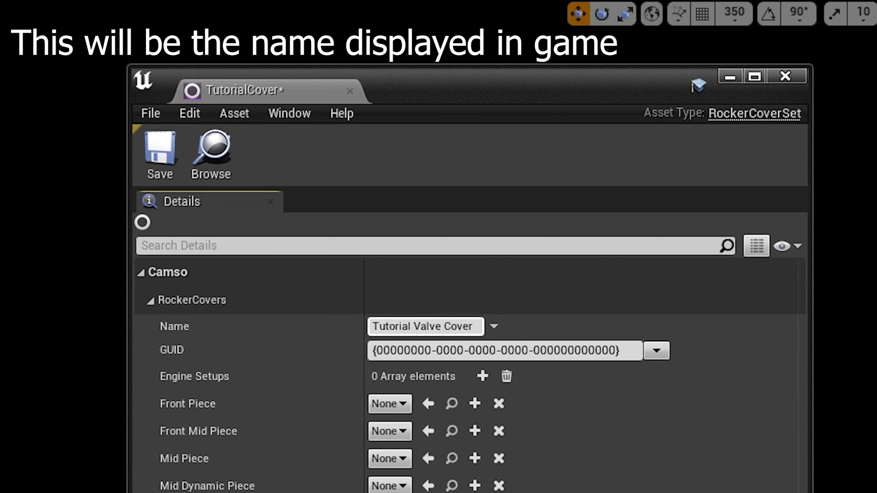
# Step: Generate a new GUID for the rocker cover set and set its year to 2000
pyautogui.click(662, 350)
pyautogui.click(673, 368)
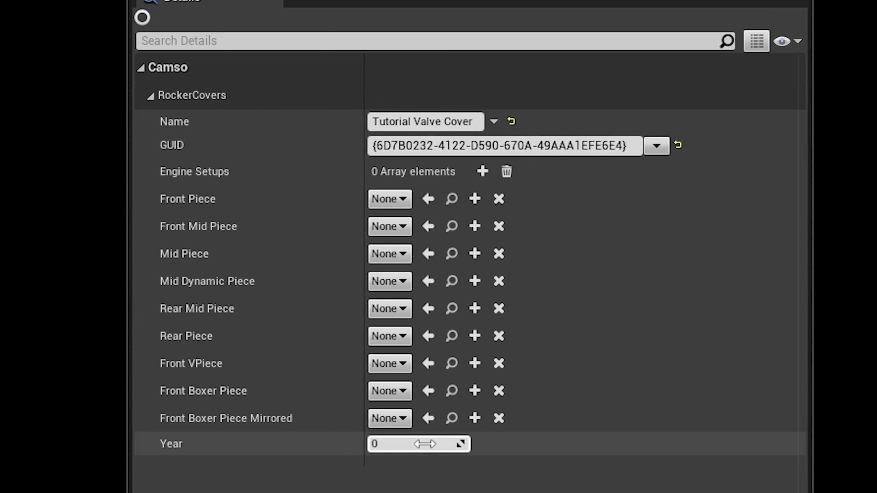
pyautogui.click(418, 443)
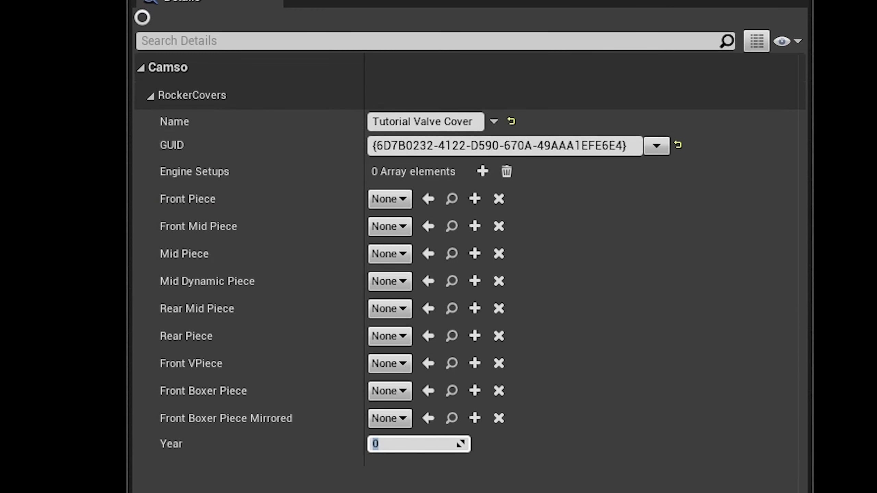
pyautogui.press('Return')
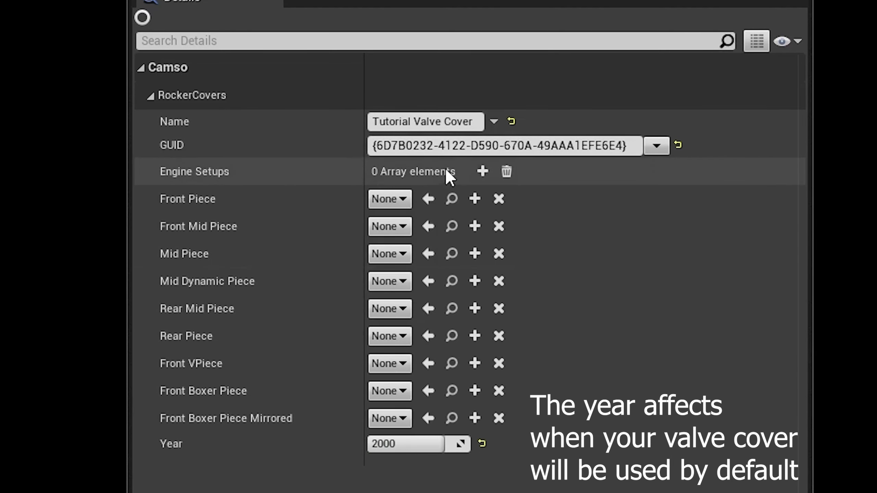
# Step: Add one engine setup to the Tutorial Valve Cover set and expand its members in an enlarged details view
pyautogui.click(482, 171)
pyautogui.click(163, 196)
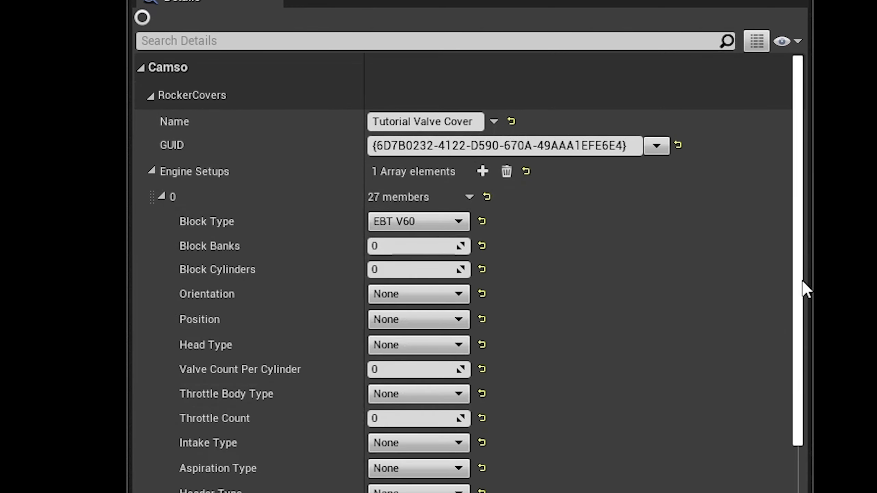
pyautogui.moveTo(801, 290); pyautogui.dragTo(797, 463)
pyautogui.moveTo(130, 247); pyautogui.dragTo(53, 247)
pyautogui.scroll(3, 280, 424)
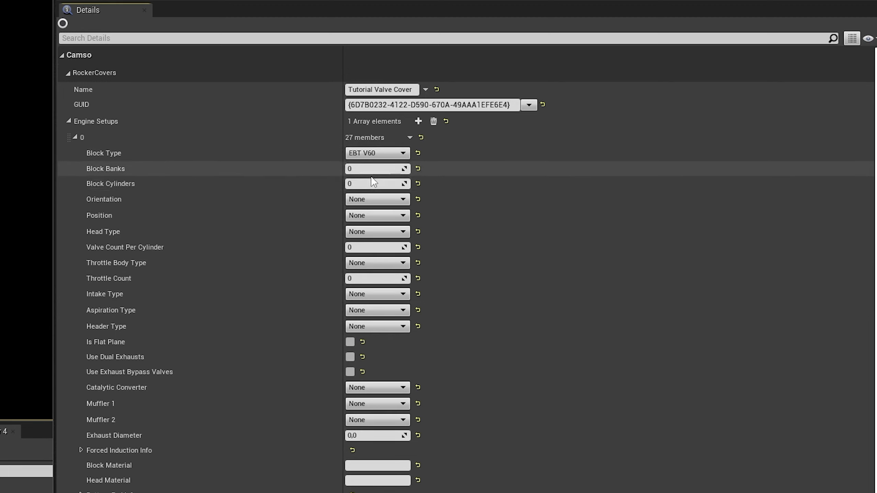
# Step: Set the engine setup's head type to OHV and its valve count per cylinder to 2
pyautogui.click(365, 235)
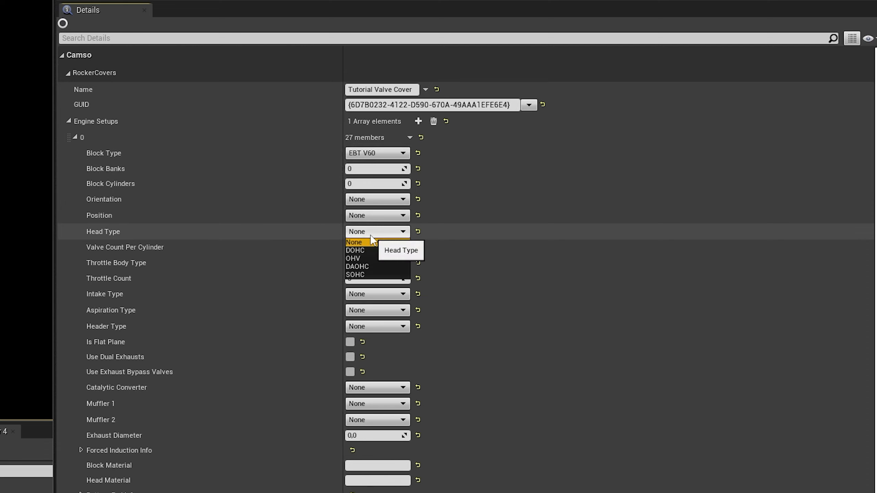
pyautogui.click(358, 258)
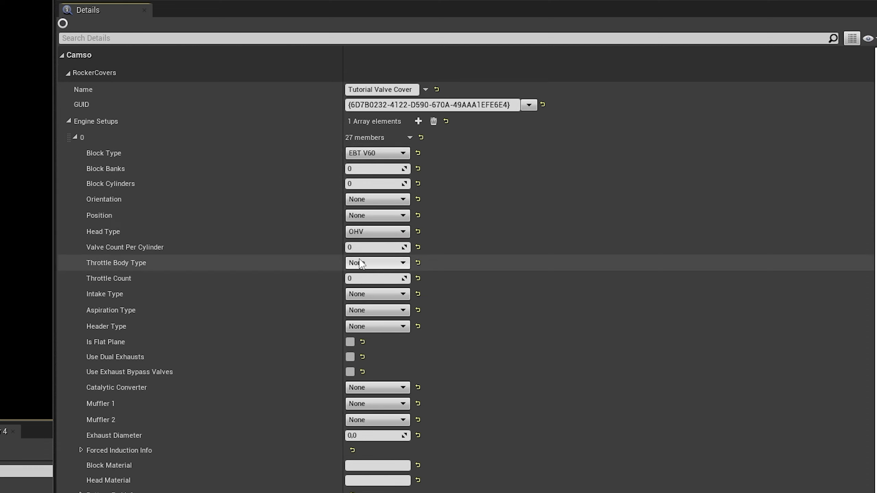
pyautogui.click(362, 235)
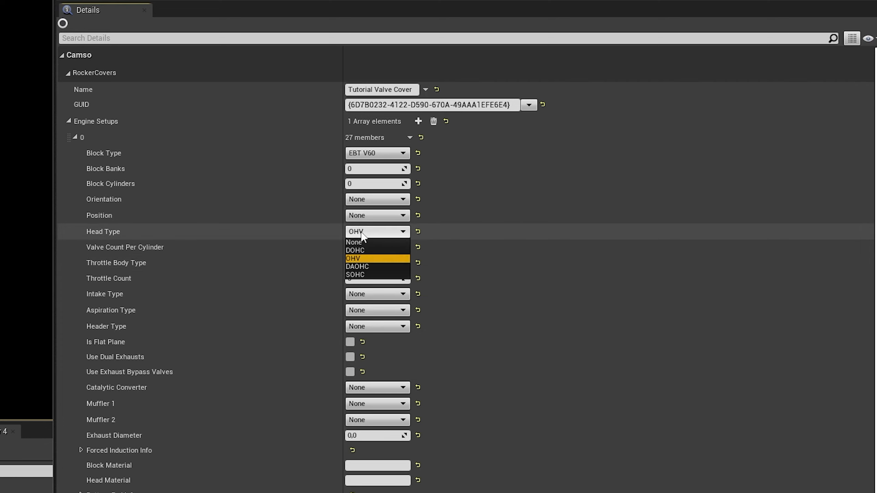
pyautogui.click(356, 259)
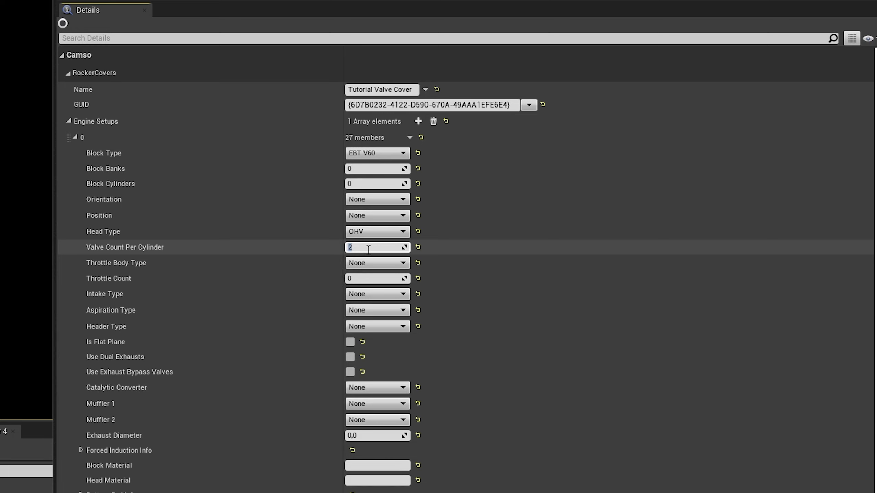
pyautogui.click(534, 257)
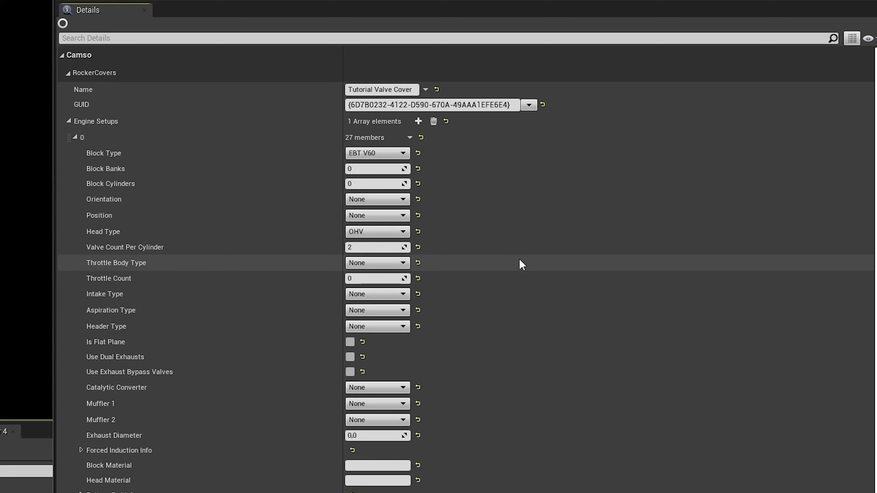
pyautogui.click(379, 232)
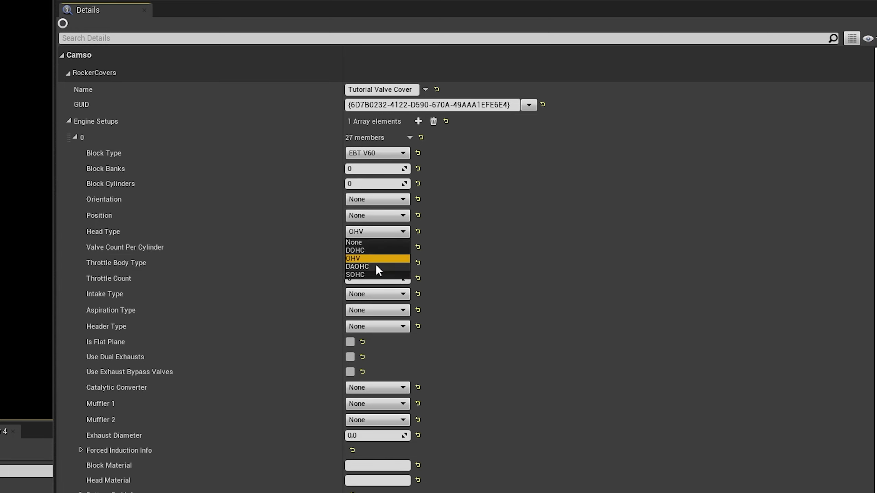
pyautogui.click(466, 246)
pyautogui.rightClick(355, 137)
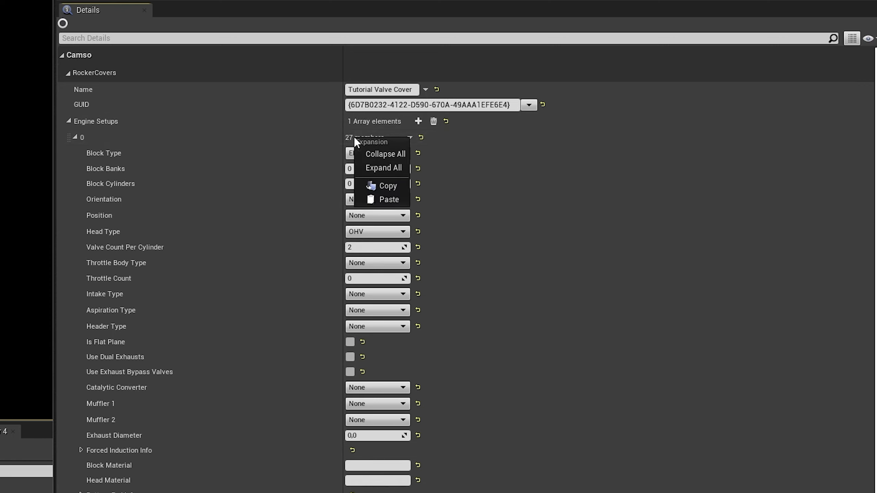
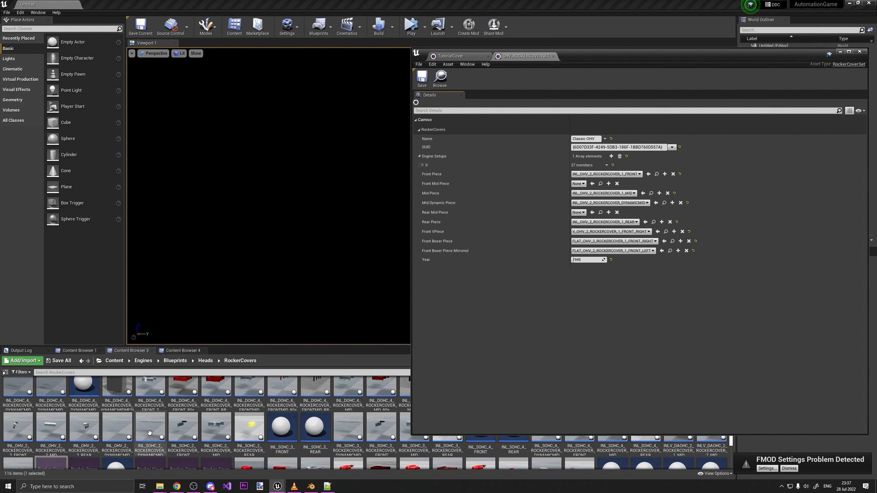
# Step: Compare the TutorialCover set's piece slots with those of the existing OHV_ROCKERCOVERSET
pyautogui.click(179, 351)
pyautogui.hotkey('alt', 'Tab')
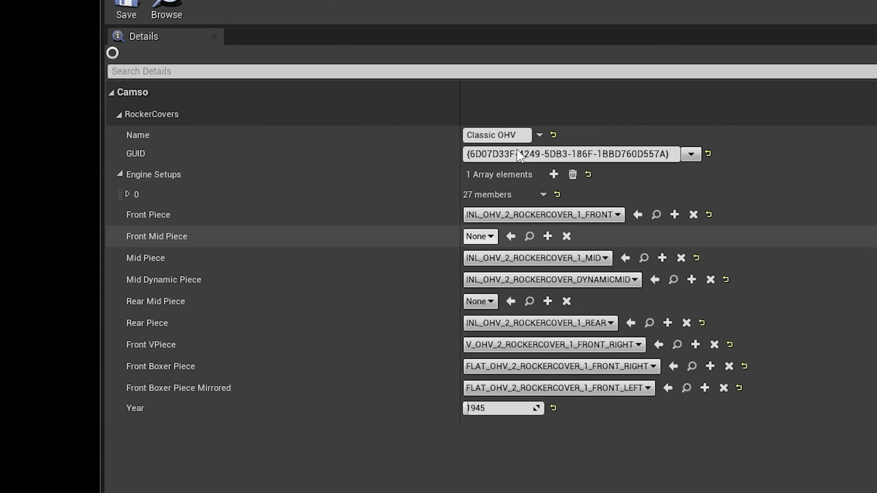
pyautogui.click(591, 174)
pyautogui.click(509, 219)
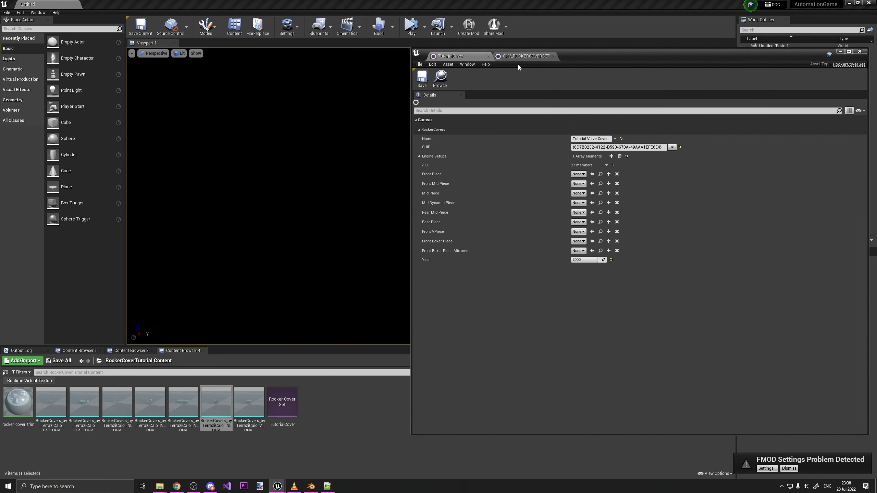
pyautogui.click(522, 56)
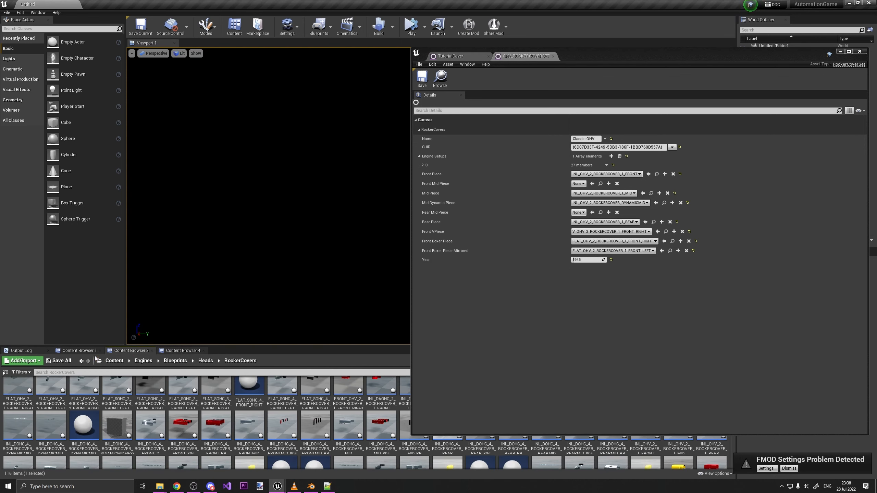
# Step: Create Meshes and Blueprints folders in the RockerCoverTutorial content and move the seven rocker cover meshes into Meshes
pyautogui.rightClick(94, 449)
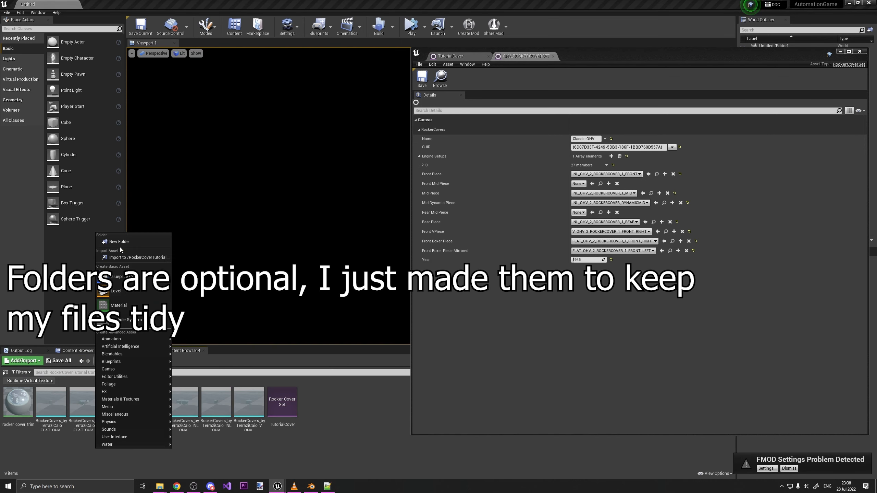
pyautogui.click(119, 246)
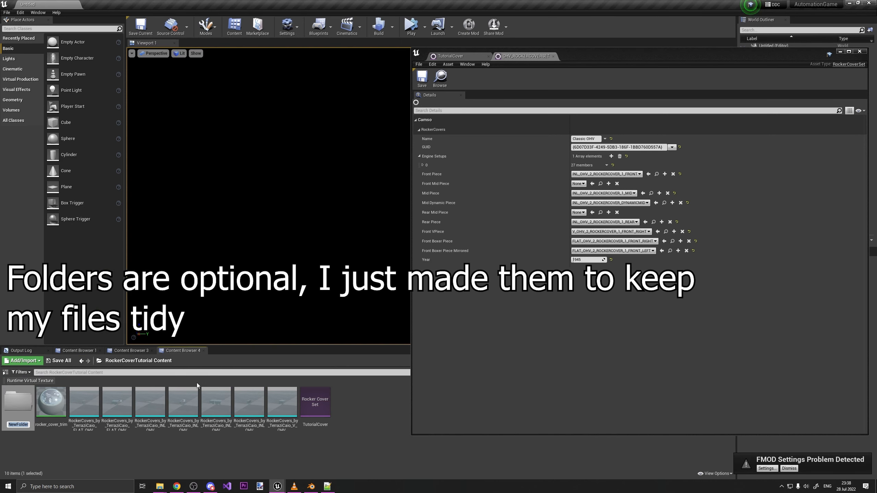
pyautogui.rightClick(138, 451)
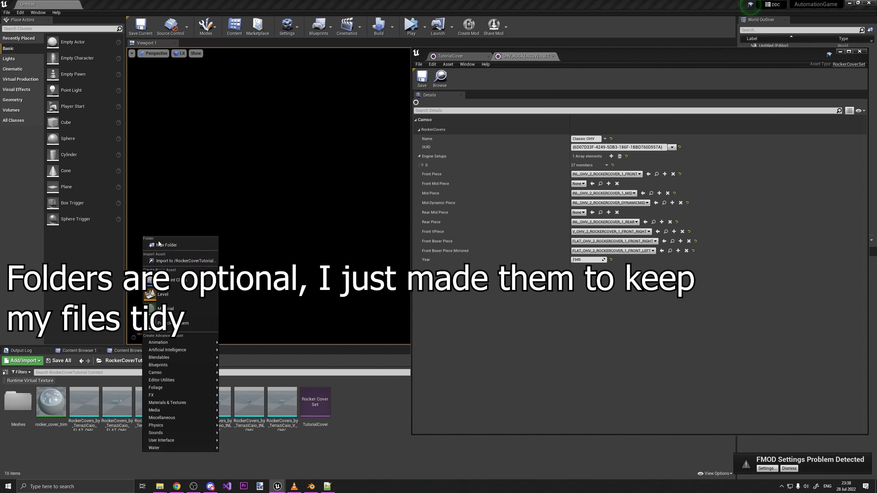
pyautogui.click(160, 241)
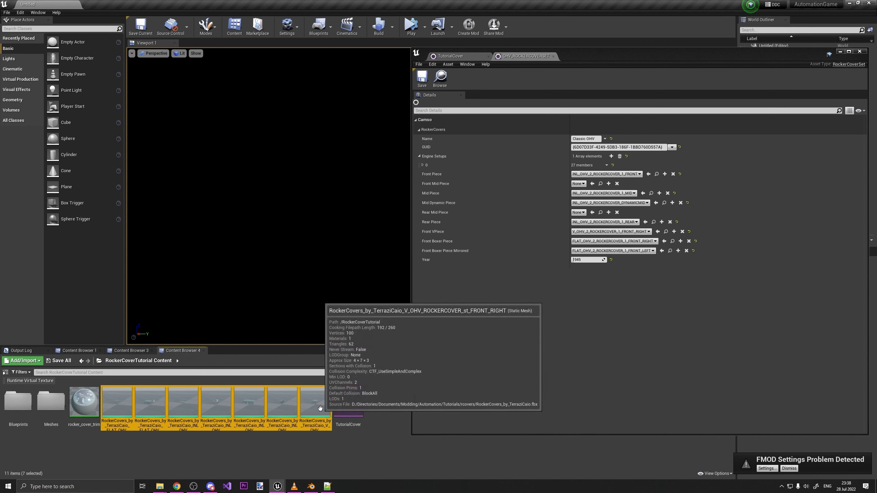
pyautogui.moveTo(320, 409); pyautogui.dragTo(58, 412)
pyautogui.click(74, 421)
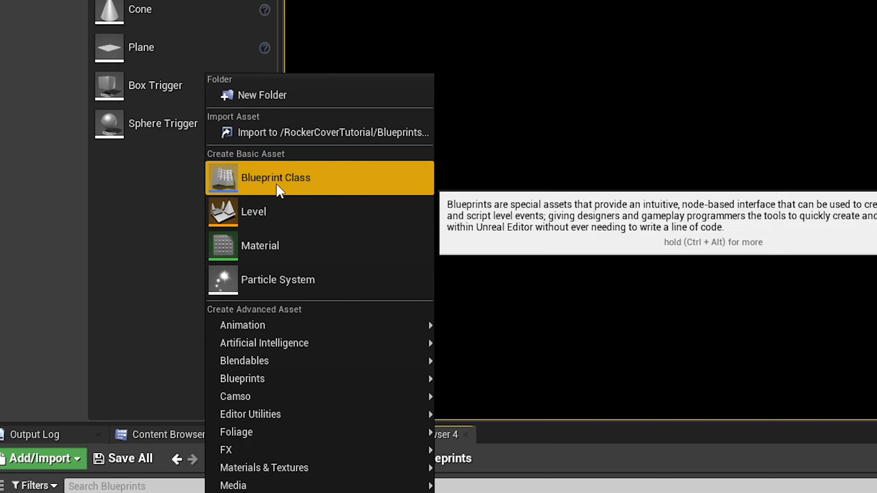
# Step: Create two Actor Blueprint classes named front and mid in the Blueprints folder
pyautogui.click(280, 189)
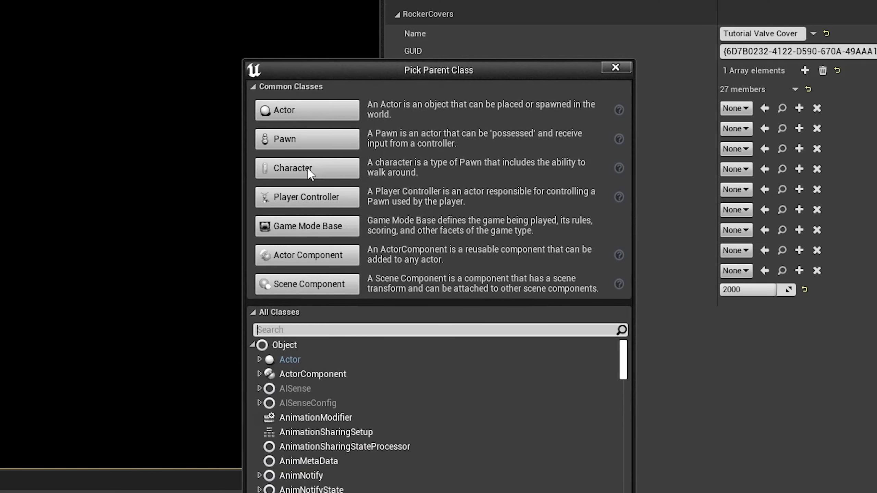
pyautogui.click(318, 109)
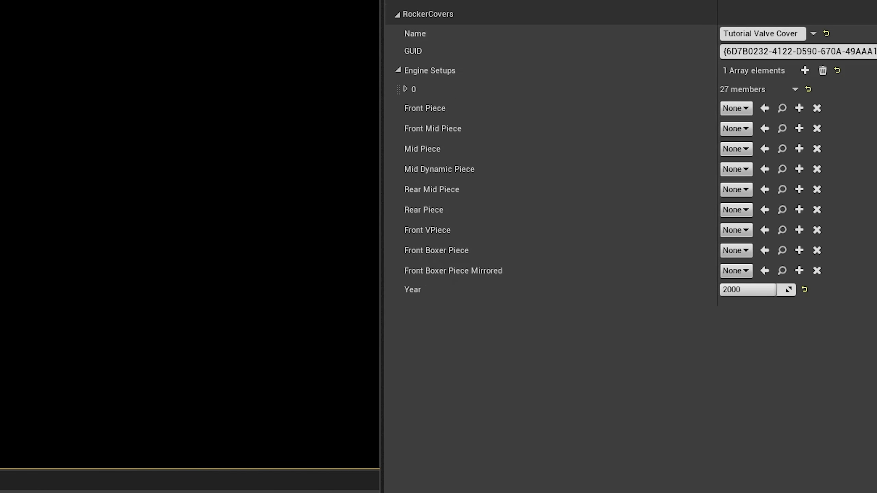
pyautogui.write('ront')
pyautogui.press('Return')
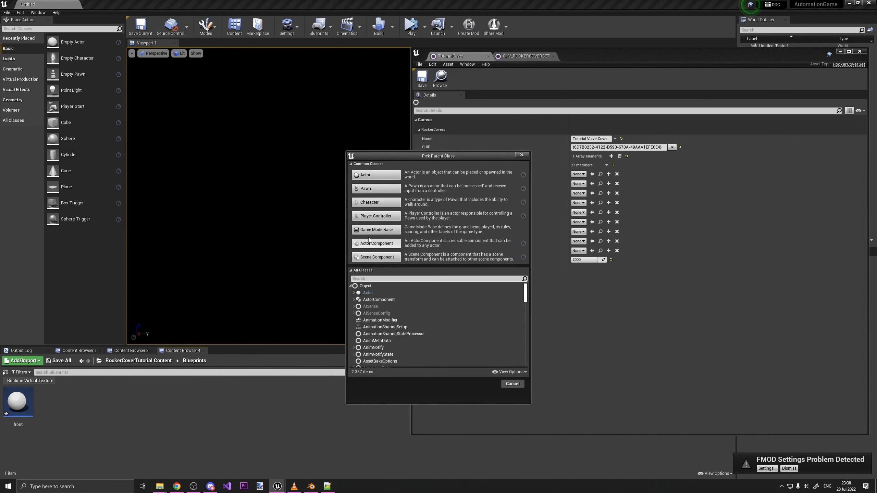
pyautogui.click(375, 174)
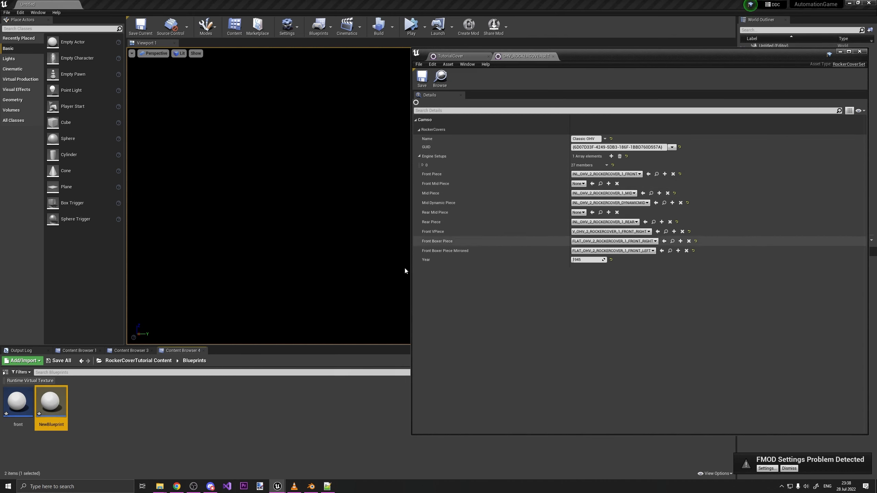
pyautogui.click(52, 428)
pyautogui.click(56, 424)
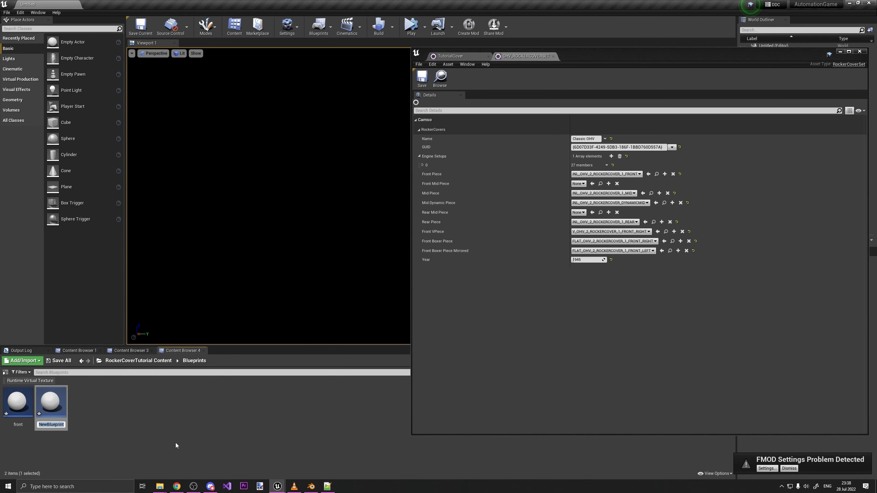
pyautogui.write('mid')
pyautogui.press('Return')
# Step: Create two more Actor Blueprint classes named mid_dyn and rear in the Blueprints folder
pyautogui.rightClick(175, 443)
pyautogui.click(204, 270)
pyautogui.click(375, 175)
pyautogui.write('mid_dyn')
pyautogui.press('Return')
pyautogui.rightClick(335, 428)
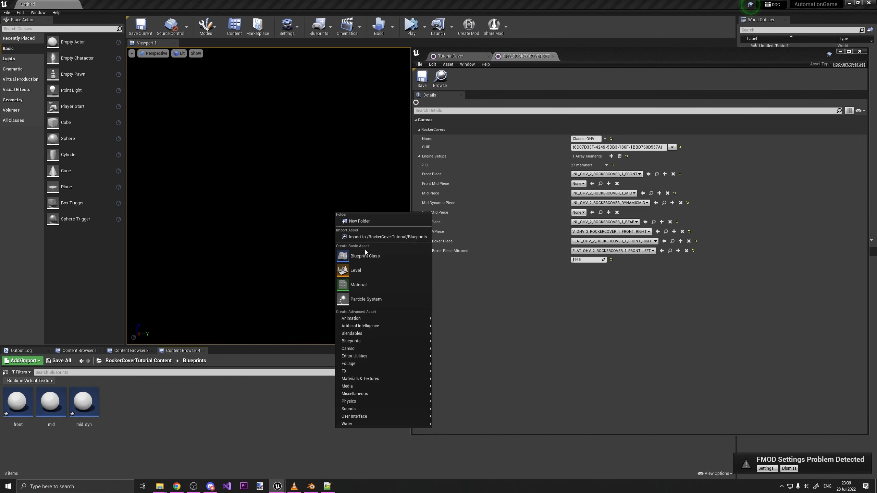
pyautogui.click(365, 254)
pyautogui.click(375, 175)
pyautogui.write('rear')
pyautogui.press('Return')
# Step: Create Actor Blueprint classes named front_v and front_box in the Blueprints folder
pyautogui.rightClick(286, 400)
pyautogui.click(321, 226)
pyautogui.click(376, 174)
pyautogui.write('front_v')
pyautogui.rightClick(233, 424)
pyautogui.click(268, 253)
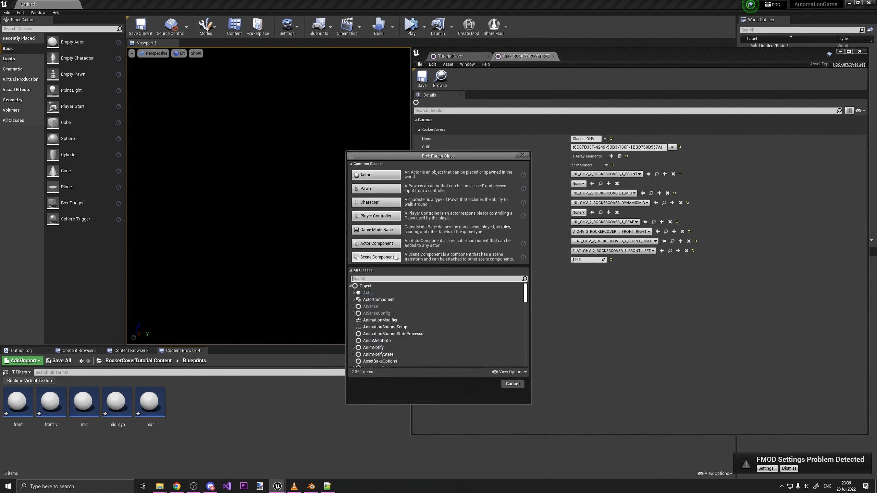
pyautogui.click(375, 174)
pyautogui.write('front_box')
# Step: Create an Actor Blueprint class named front_box_mirr in the Blueprints folder
pyautogui.rightClick(233, 425)
pyautogui.click(276, 252)
pyautogui.click(375, 174)
pyautogui.write('front')
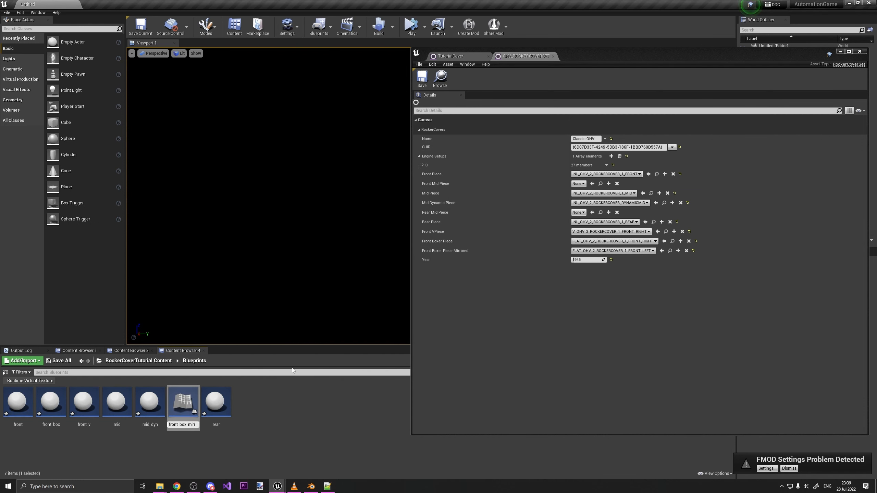
pyautogui.press('Return')
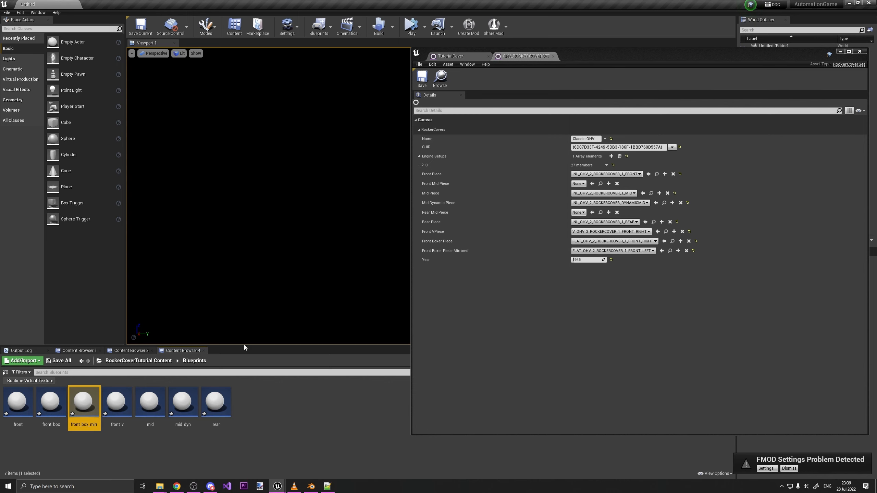
# Step: Save all the new rocker cover Blueprints and open the seven of them for editing
pyautogui.click(18, 402)
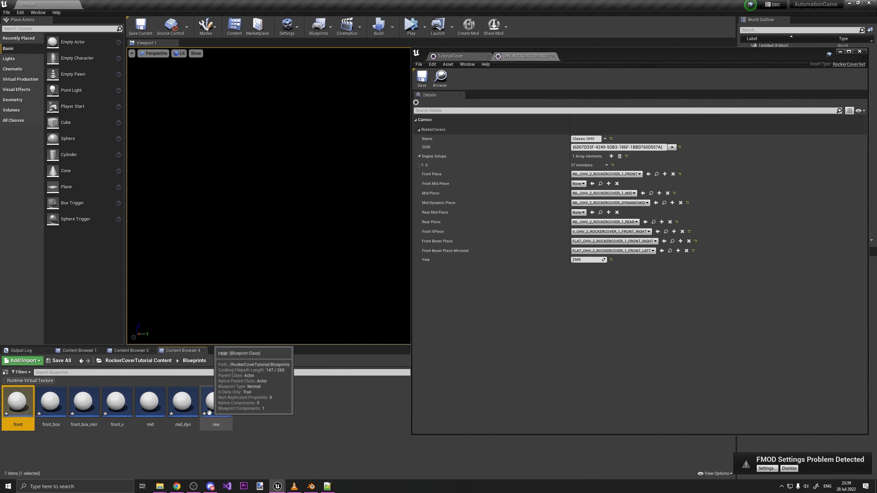
pyautogui.click(62, 361)
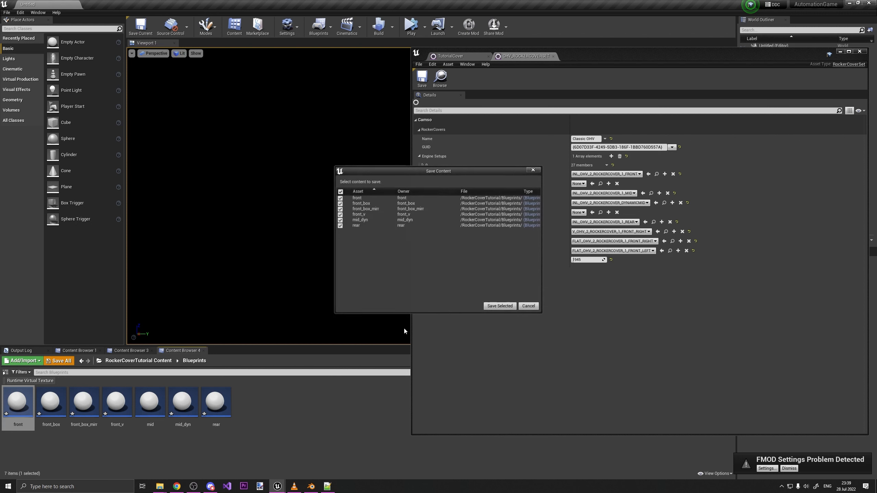
pyautogui.click(500, 306)
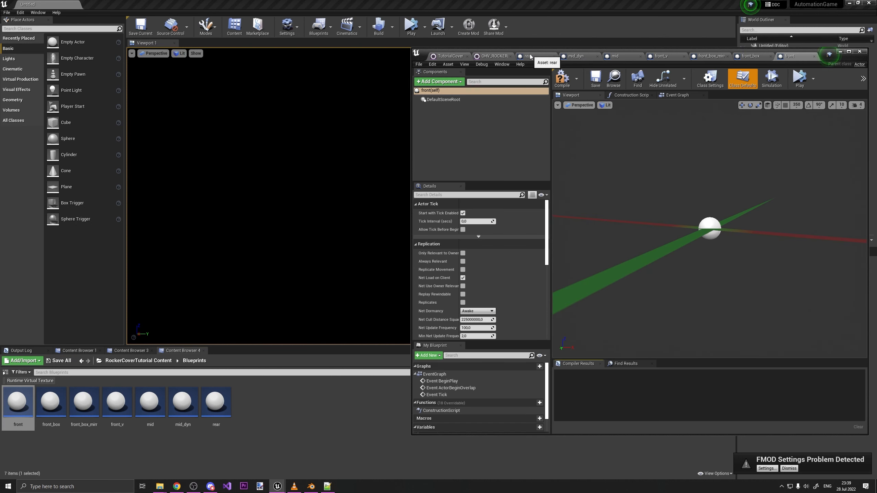
# Step: Open the Meshes folder and examine the full names of the rocker cover meshes
pyautogui.click(138, 361)
pyautogui.doubleClick(49, 414)
pyautogui.moveTo(25, 423)
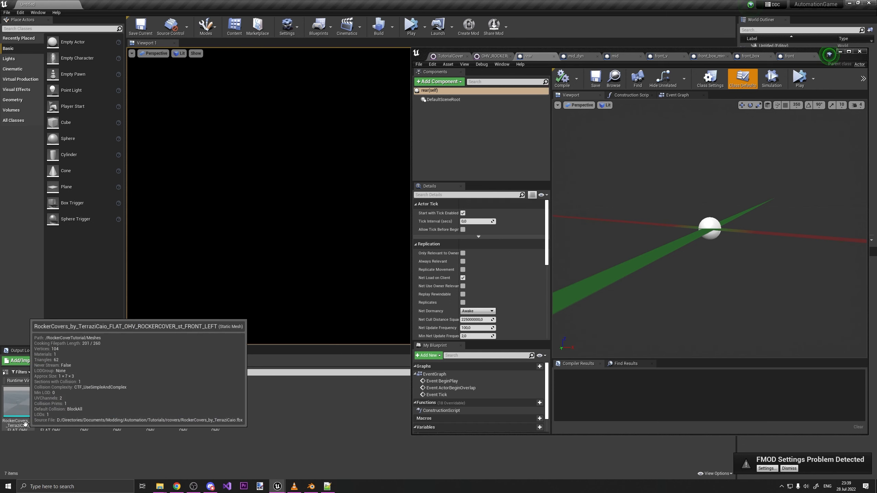
pyautogui.moveTo(227, 414)
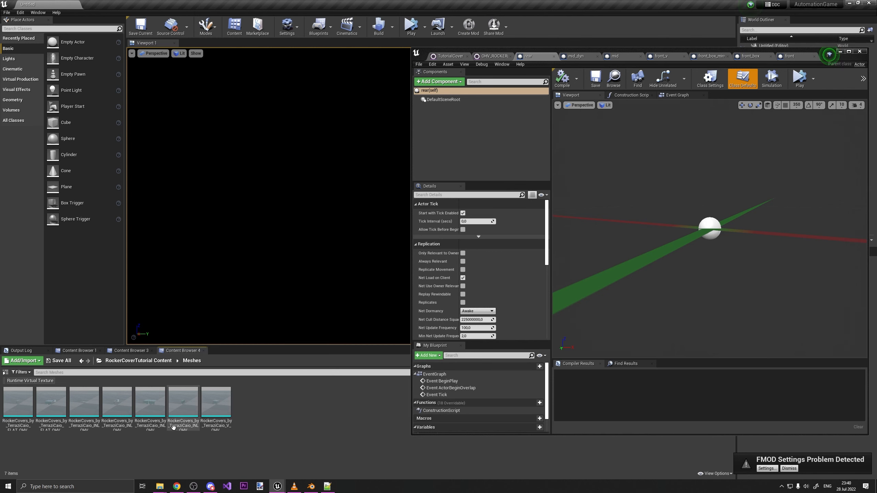
pyautogui.moveTo(174, 427)
pyautogui.moveTo(58, 423)
pyautogui.moveTo(105, 422)
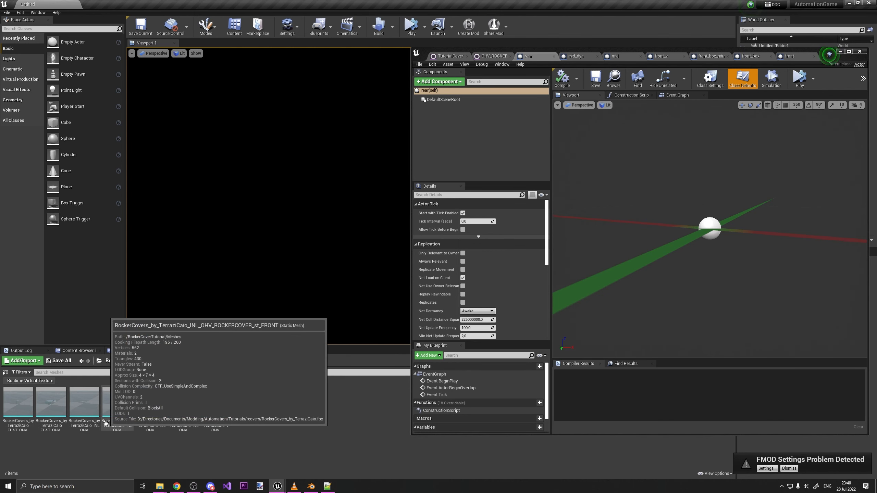
# Step: Add the INL_OHV_ROCKERCOVER_st_FRONT mesh to the front Blueprint and make it the root component, replacing DefaultSceneRoot
pyautogui.click(790, 56)
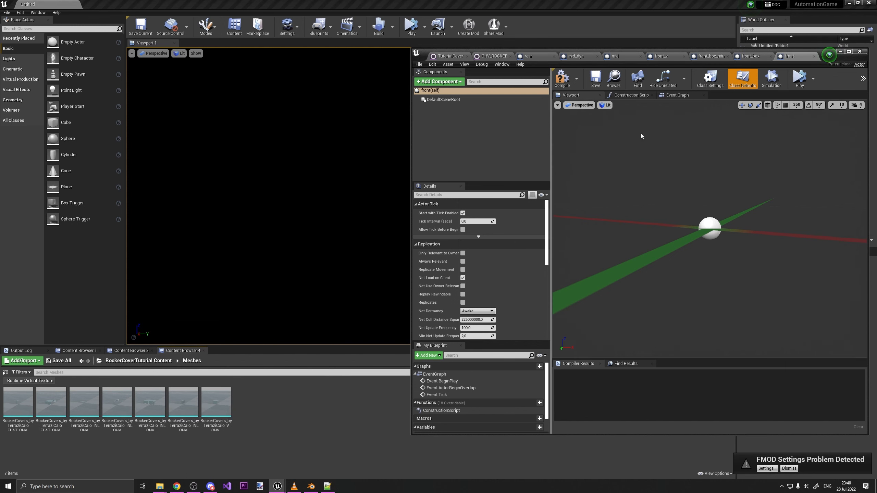
pyautogui.moveTo(157, 419)
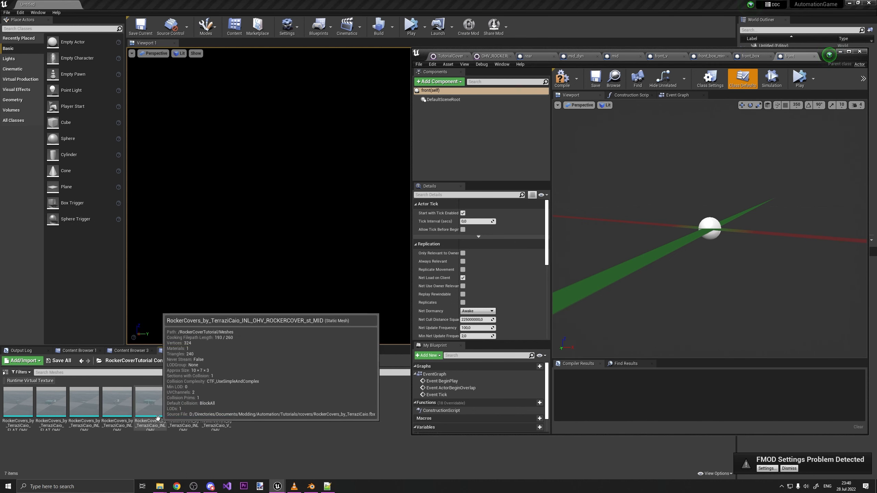
pyautogui.moveTo(119, 411); pyautogui.dragTo(485, 124)
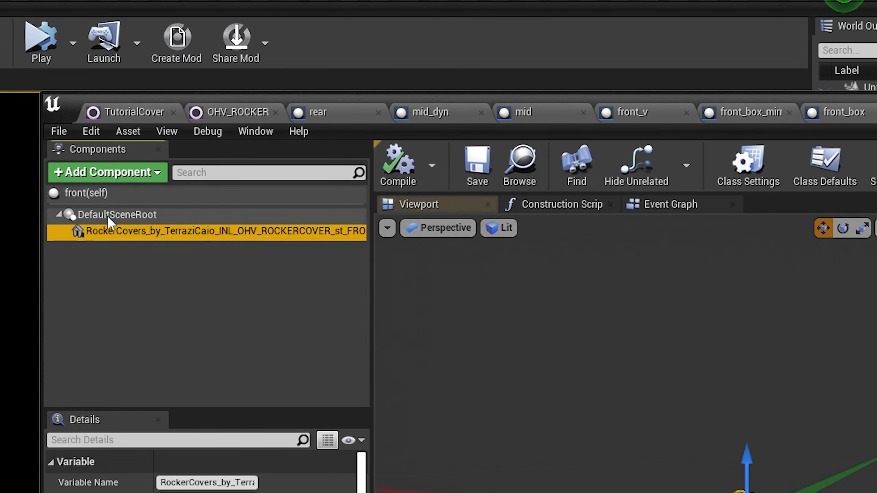
pyautogui.moveTo(107, 215); pyautogui.dragTo(125, 216)
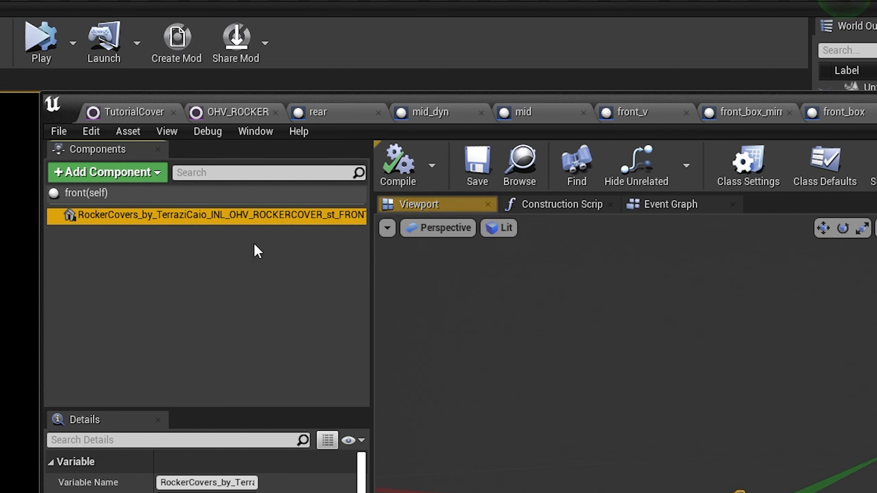
# Step: Set the front Blueprint's Save on Compile option to On Success Only
pyautogui.click(407, 164)
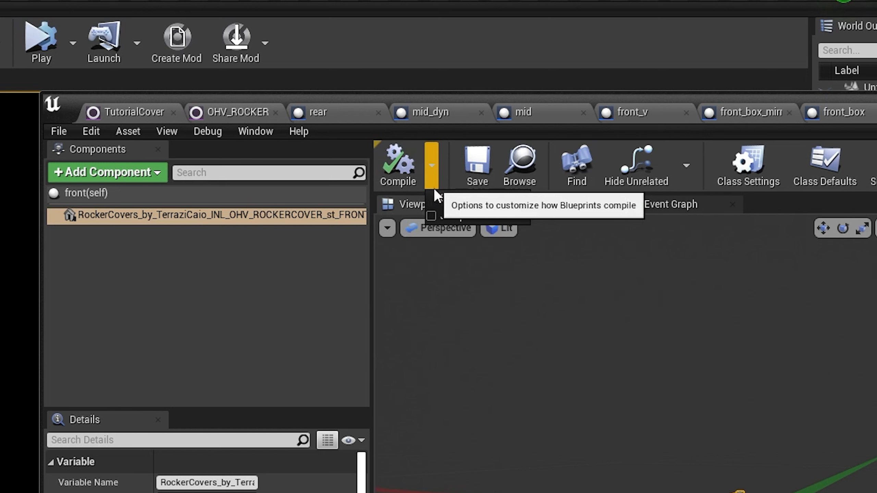
pyautogui.moveTo(438, 204)
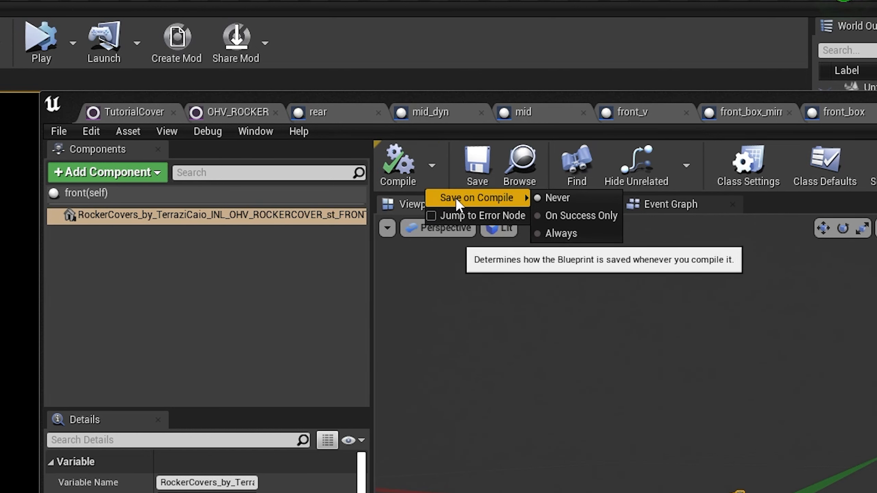
pyautogui.click(469, 185)
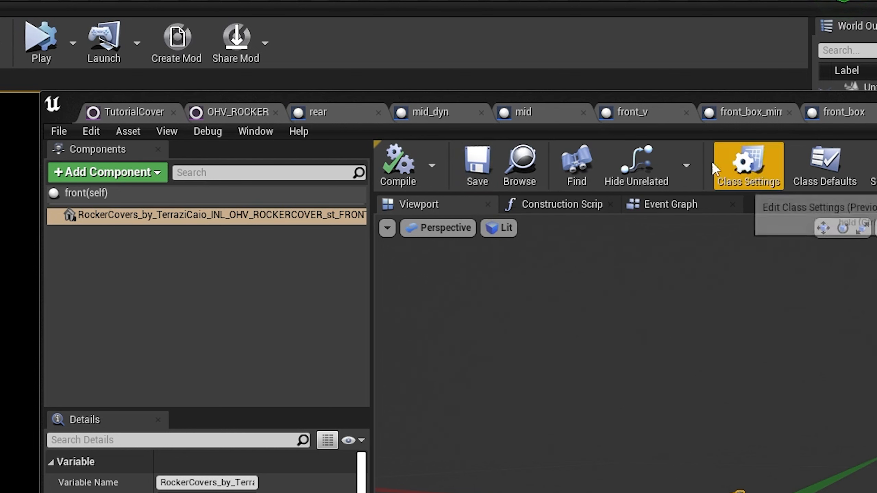
pyautogui.click(435, 179)
pyautogui.moveTo(441, 194)
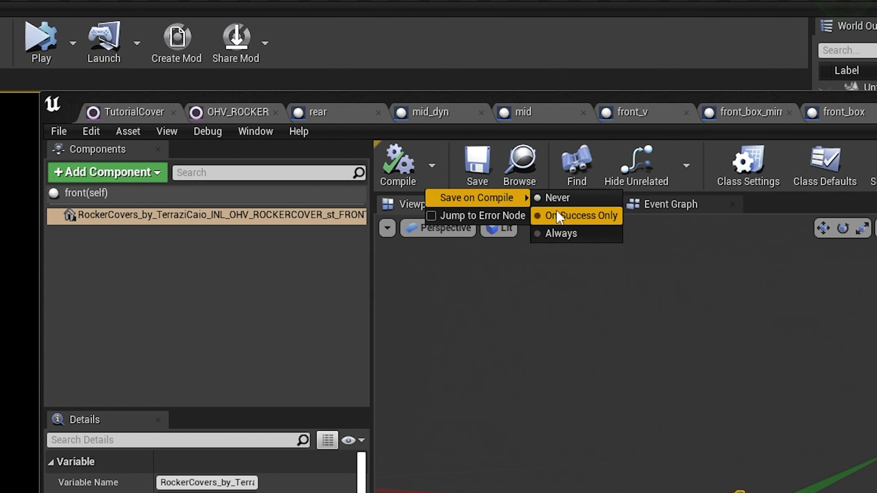
pyautogui.click(562, 219)
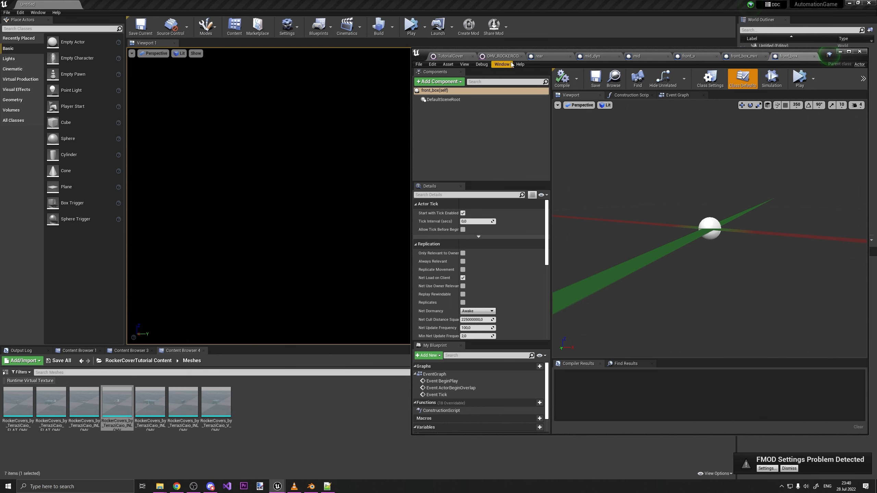
# Step: Make the FLAT FRONT_RIGHT mesh the root of front_box and the FLAT FRONT_LEFT mesh the root of front_box_mirr, compiling and closing both
pyautogui.click(502, 55)
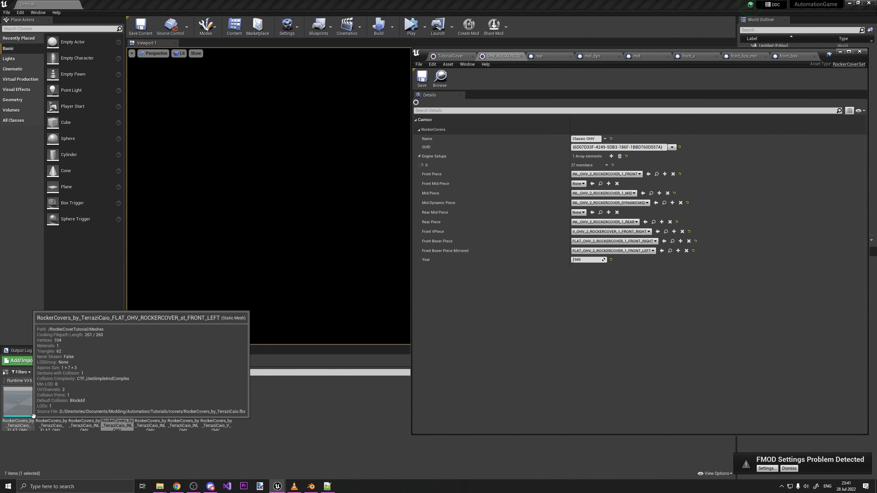
pyautogui.click(787, 56)
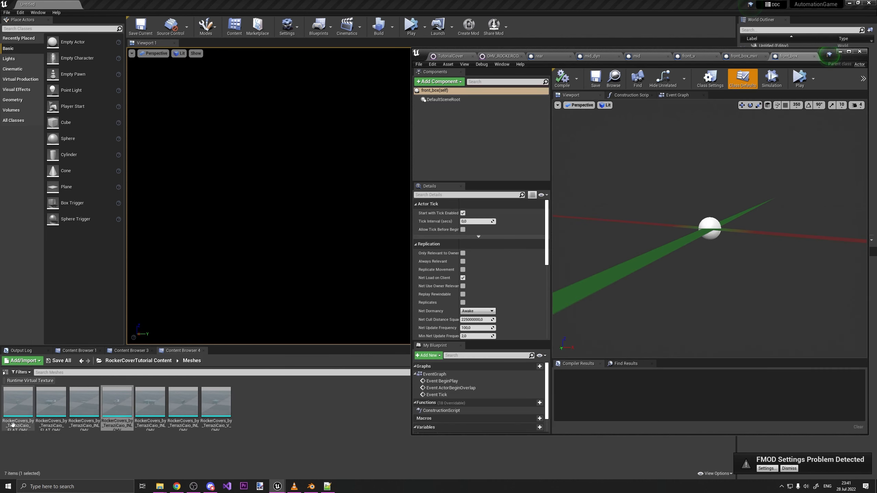
pyautogui.moveTo(51, 402); pyautogui.dragTo(463, 99)
pyautogui.click(562, 78)
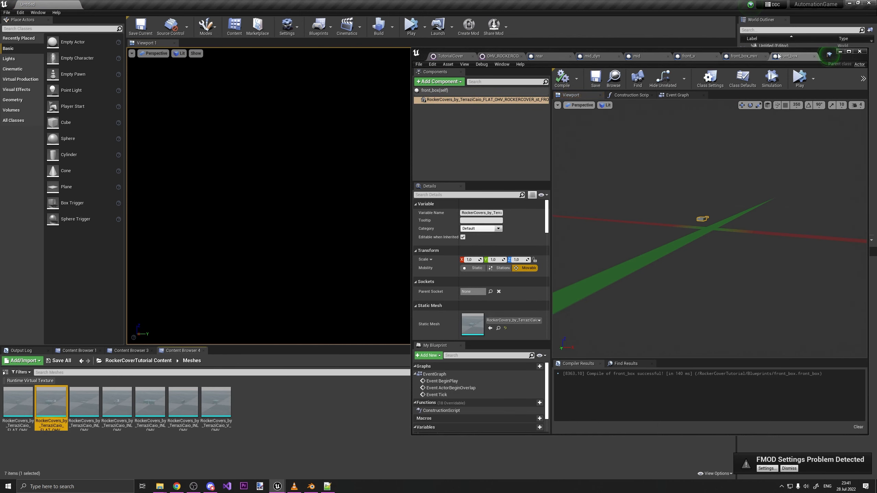
pyautogui.click(814, 56)
pyautogui.moveTo(22, 411); pyautogui.dragTo(463, 99)
pyautogui.click(562, 79)
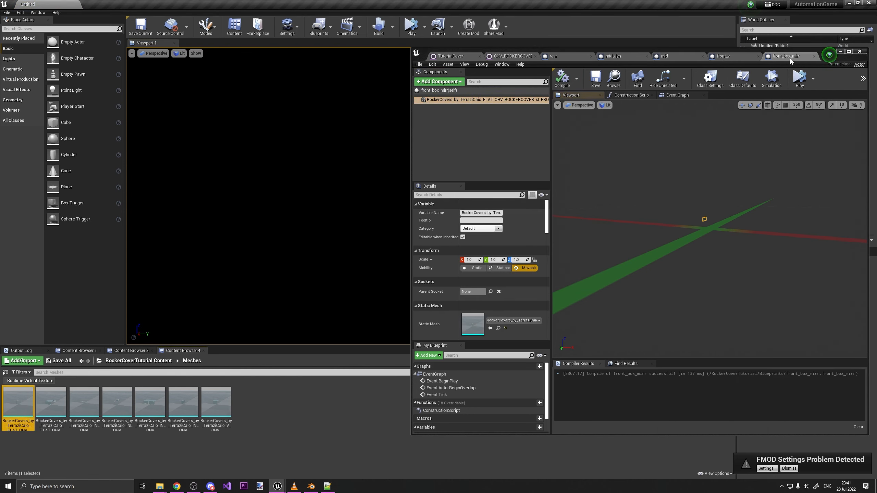
pyautogui.click(814, 56)
# Step: Make the V FRONT_RIGHT mesh the root of front_v and the INL MID mesh the root of mid, compiling and closing both
pyautogui.moveTo(230, 405); pyautogui.dragTo(443, 99)
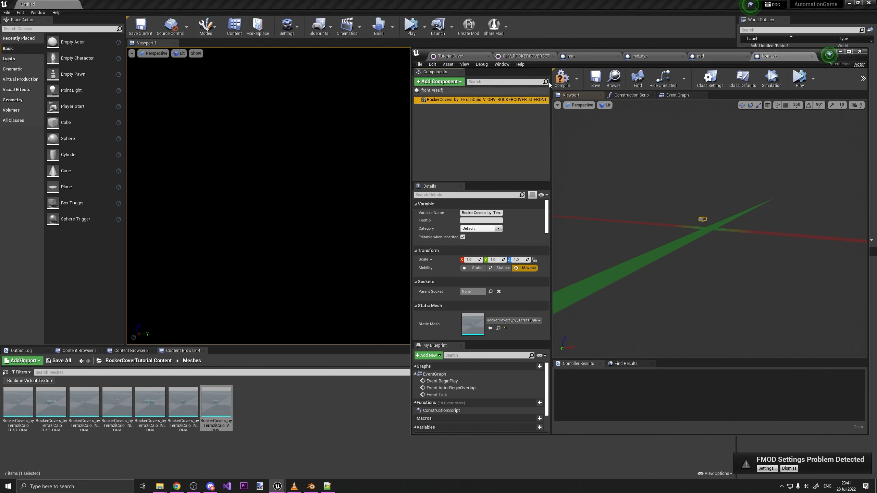
pyautogui.click(562, 78)
pyautogui.click(812, 56)
pyautogui.moveTo(149, 416); pyautogui.dragTo(443, 99)
pyautogui.click(562, 79)
pyautogui.click(747, 56)
# Step: Make the INL DYNAMIC mesh the root of mid_dyn and the INL REAR mesh the root of rear, compiling and closing both
pyautogui.moveTo(86, 410); pyautogui.dragTo(443, 99)
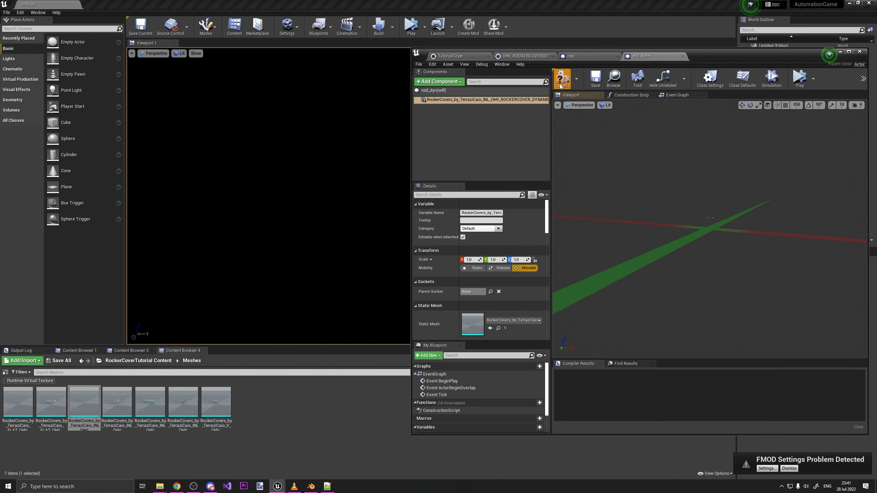
pyautogui.click(562, 78)
pyautogui.click(683, 56)
pyautogui.click(160, 421)
pyautogui.moveTo(178, 412); pyautogui.dragTo(443, 99)
pyautogui.click(562, 78)
pyautogui.click(617, 57)
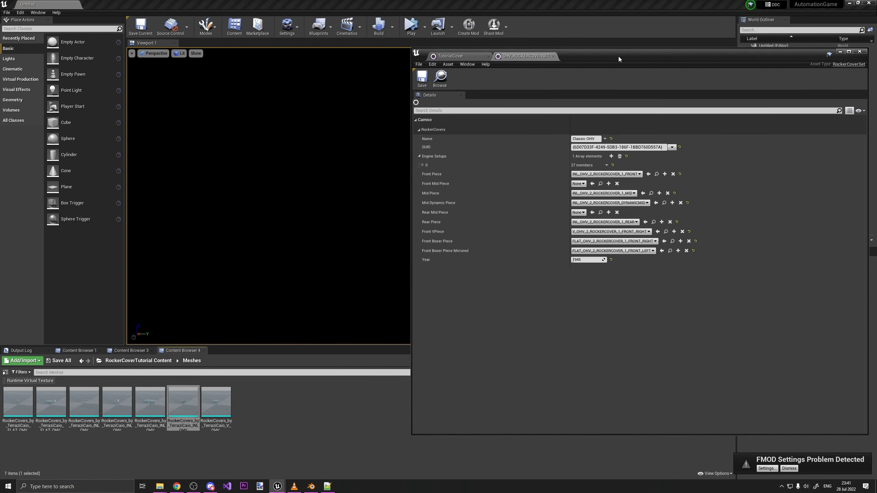
# Step: In the TutorialCover set, assign front to Front Piece, front_box to Front Boxer Piece and front_box_mirr to Front Boxer Piece Mirrored
pyautogui.click(552, 56)
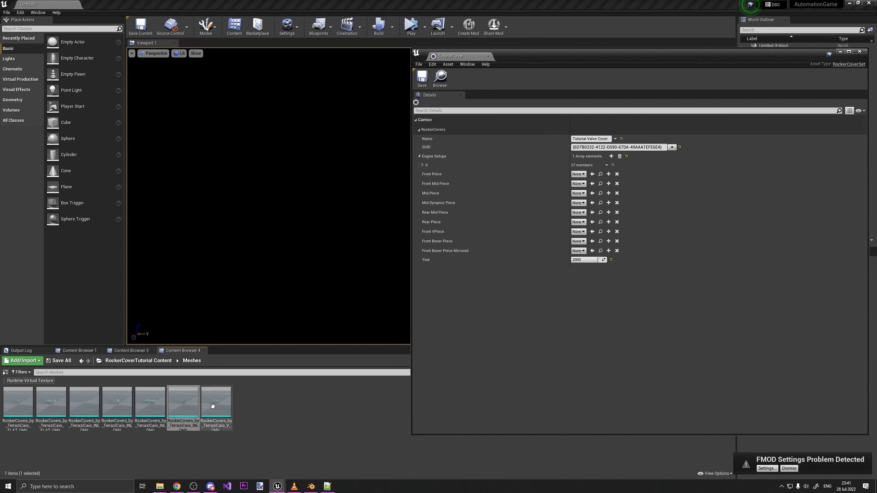
pyautogui.click(105, 362)
pyautogui.doubleClick(18, 401)
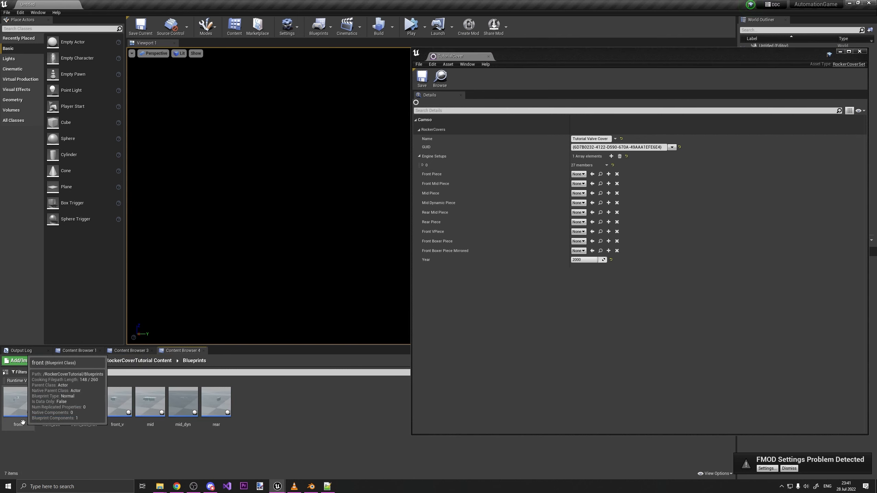
pyautogui.moveTo(22, 421); pyautogui.dragTo(578, 175)
pyautogui.moveTo(55, 424); pyautogui.dragTo(56, 425)
pyautogui.moveTo(57, 425); pyautogui.dragTo(578, 243)
pyautogui.moveTo(83, 415); pyautogui.dragTo(582, 252)
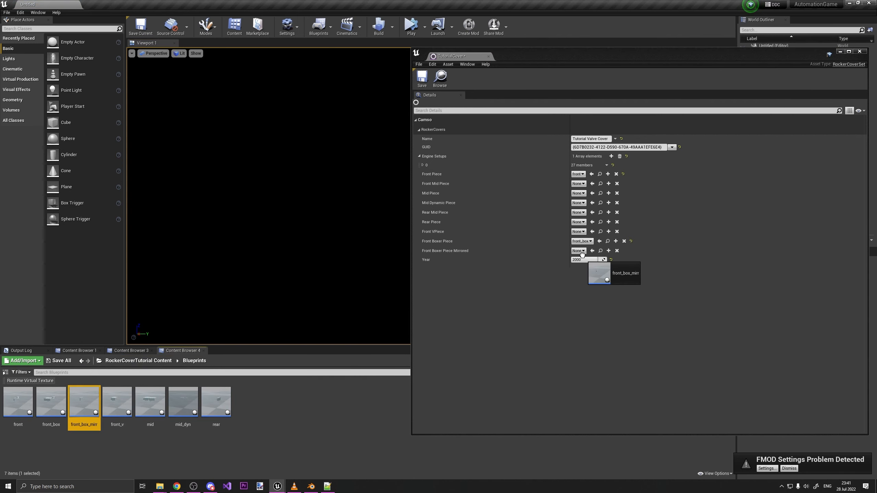
# Step: Assign mid_dyn to Mid Dynamic Piece, rear to Rear Piece, mid to Mid Piece and front_v to Front VPiece, and save the set
pyautogui.moveTo(183, 406); pyautogui.dragTo(580, 203)
pyautogui.moveTo(216, 406); pyautogui.dragTo(578, 222)
pyautogui.moveTo(150, 406); pyautogui.dragTo(578, 193)
pyautogui.moveTo(117, 406); pyautogui.dragTo(579, 232)
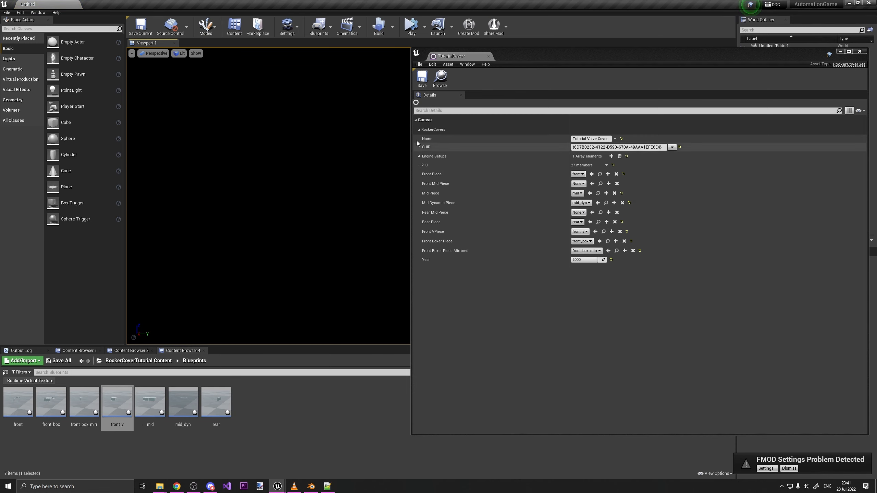
pyautogui.click(422, 85)
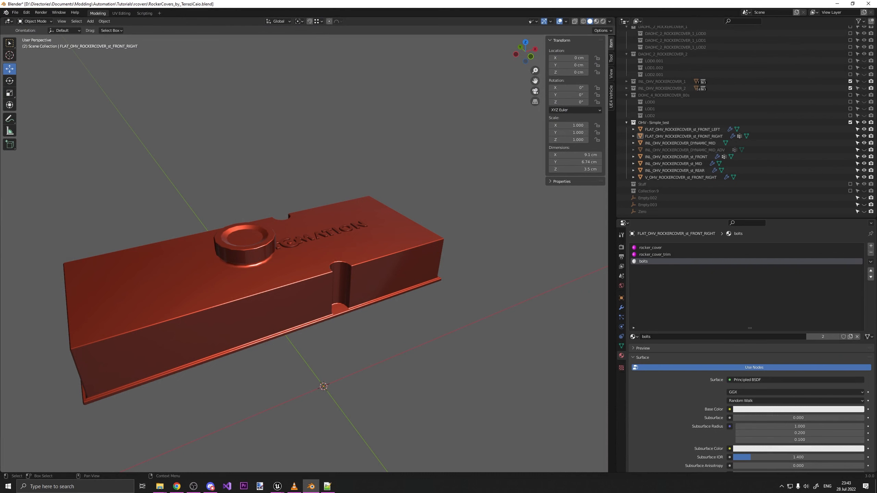
# Step: In Blender, hide the other OHV - Simple_test objects and show only INL_OHV_ROCKERCOVER_DYNAMIC_MID_ADV
pyautogui.click(719, 150)
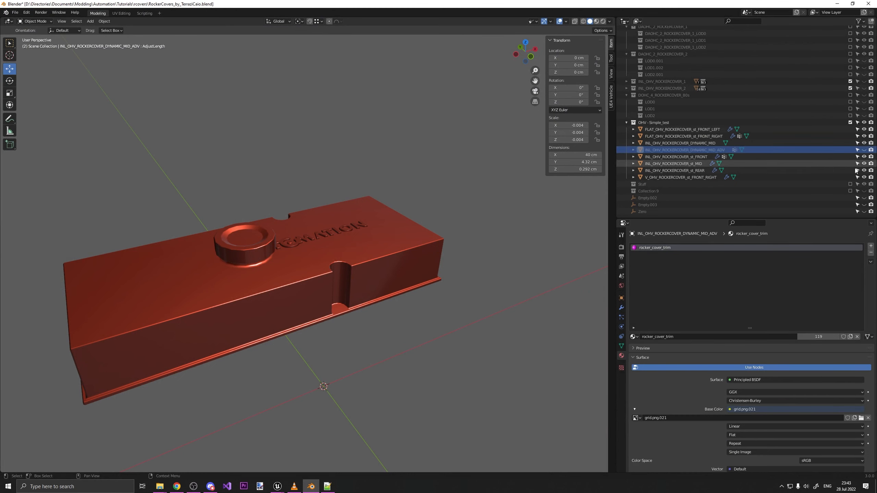
pyautogui.moveTo(864, 142); pyautogui.dragTo(864, 177)
pyautogui.click(864, 150)
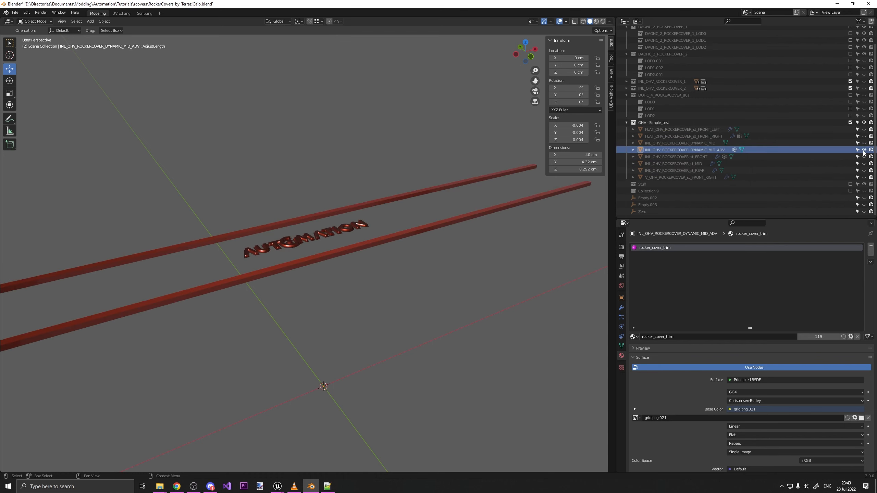
pyautogui.moveTo(386, 245); pyautogui.dragTo(379, 222, button='middle')
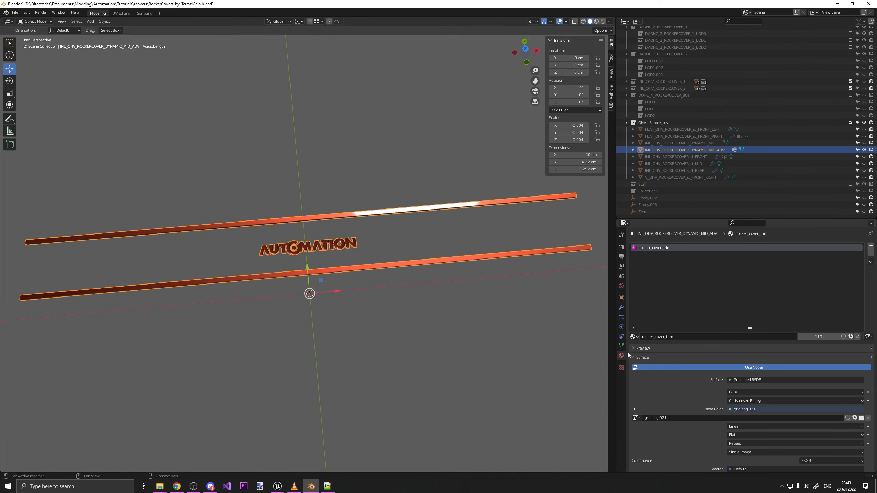
# Step: Examine the dynamic mid piece's AdjustLength shape key by varying its value and returning it to 1
pyautogui.click(621, 317)
pyautogui.click(621, 346)
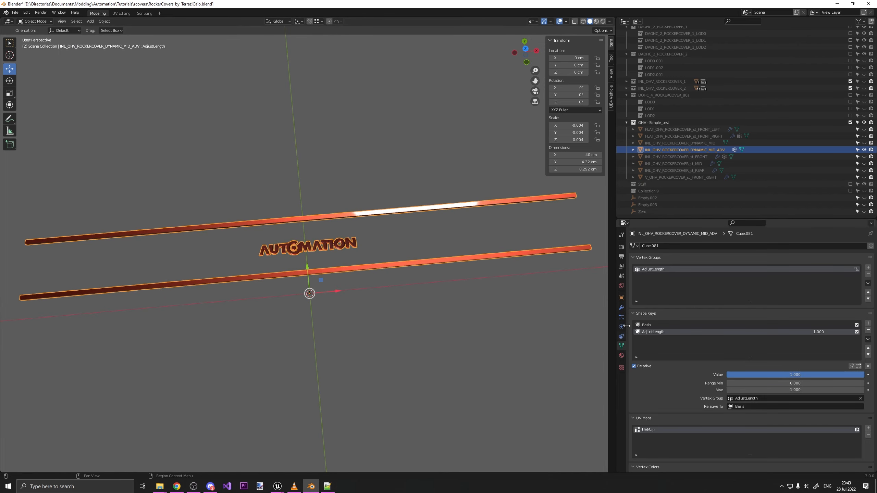
pyautogui.moveTo(786, 375); pyautogui.dragTo(673, 374)
pyautogui.moveTo(726, 374); pyautogui.dragTo(864, 375)
pyautogui.moveTo(525, 56); pyautogui.dragTo(529, 39)
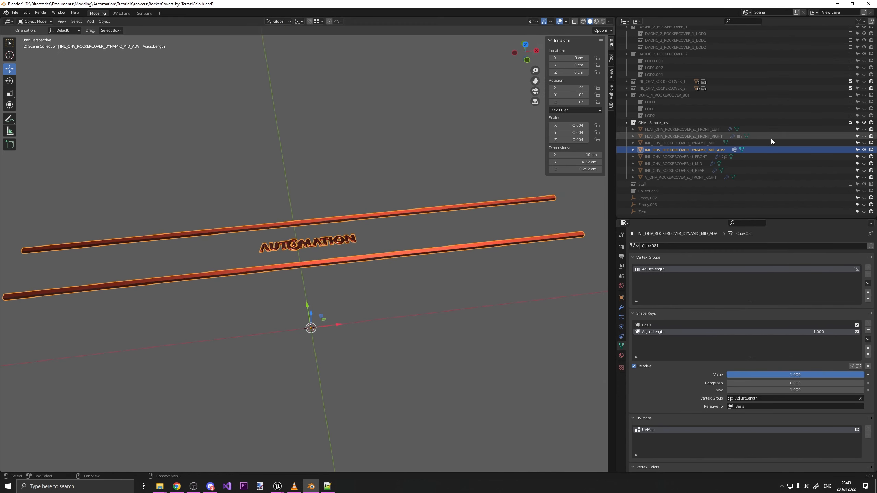
# Step: Collapse the DOHC_4_ROCKERCOVER_80s collection, show the INL_OHV_ROCKERCOVER_1 collection and select its dynamic logo object
pyautogui.scroll(1, 772, 142)
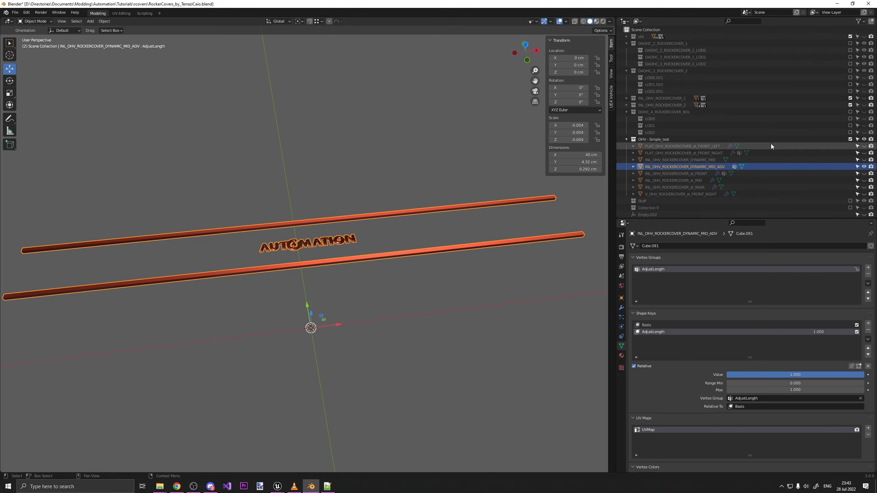
pyautogui.click(626, 112)
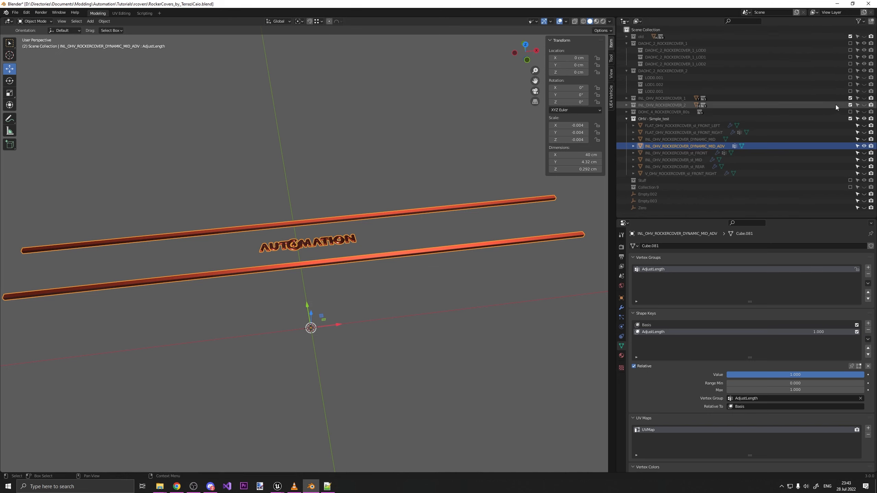
pyautogui.click(864, 98)
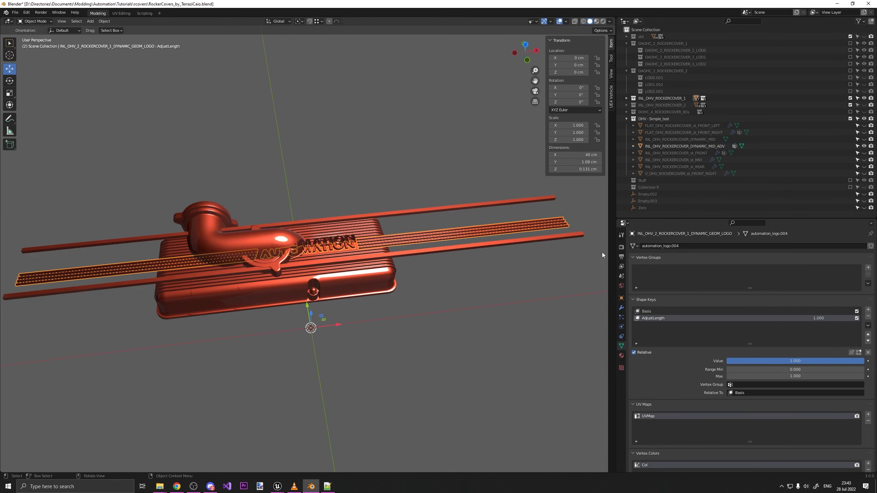
# Step: Vary the dynamic logo object's AdjustLength shape key between 0 and 1 to examine its effect on the X dimension
pyautogui.moveTo(862, 361); pyautogui.dragTo(739, 361)
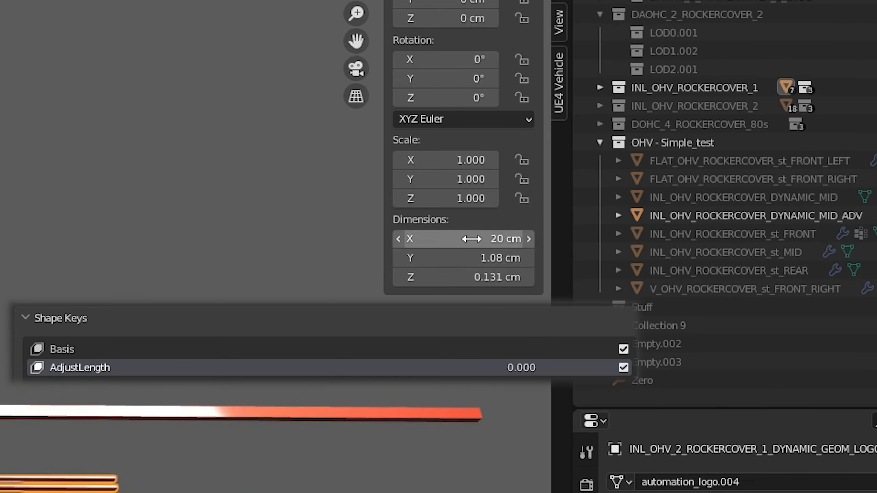
pyautogui.moveTo(742, 361); pyautogui.dragTo(857, 361)
pyautogui.moveTo(521, 367); pyautogui.dragTo(586, 367)
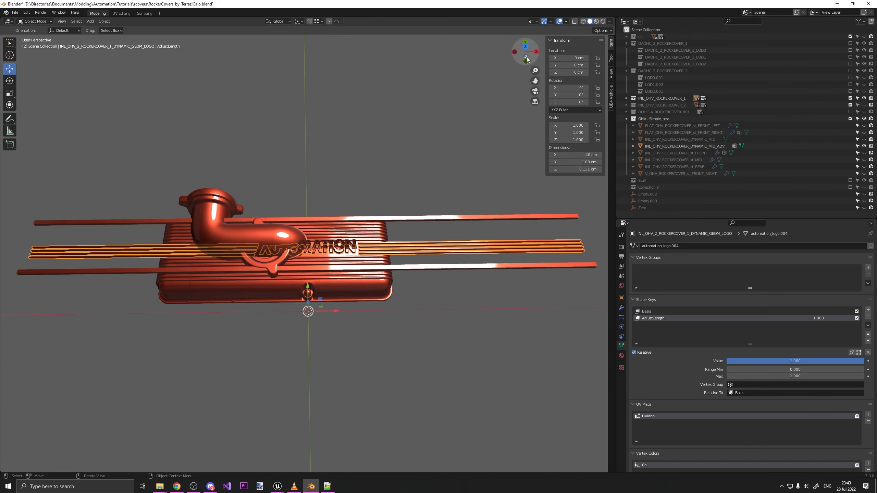
pyautogui.moveTo(761, 362)
pyautogui.mouseDown()
pyautogui.moveTo(624, 361)
pyautogui.moveTo(761, 361)
pyautogui.mouseUp()
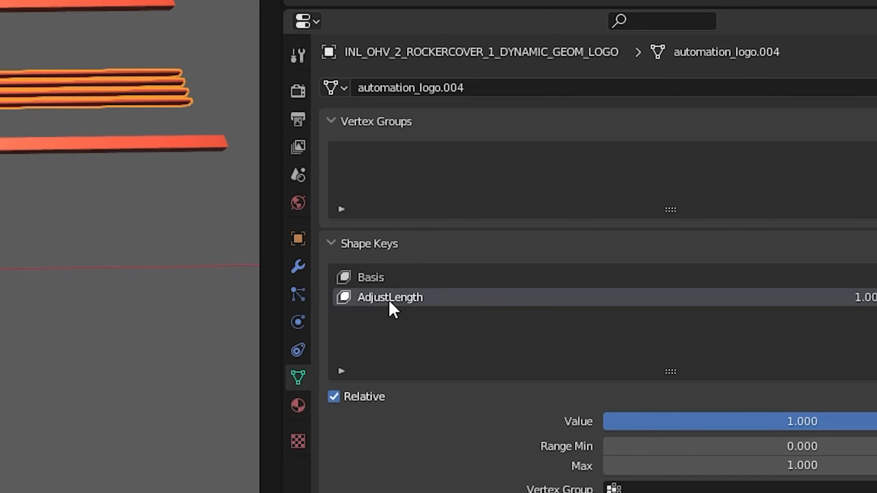
# Step: Check the exact name of the AdjustLength shape key without renaming it, and return its value to 1
pyautogui.doubleClick(389, 300)
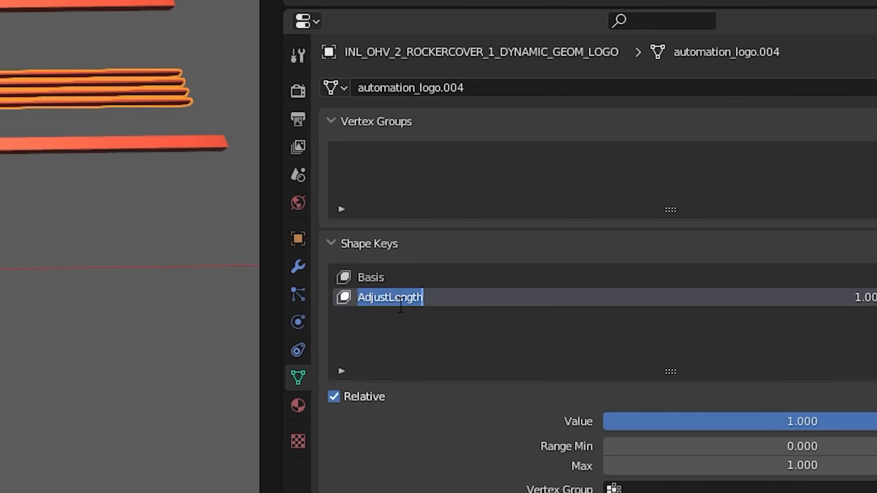
pyautogui.press('End')
pyautogui.hotkey('ctrl', 'a')
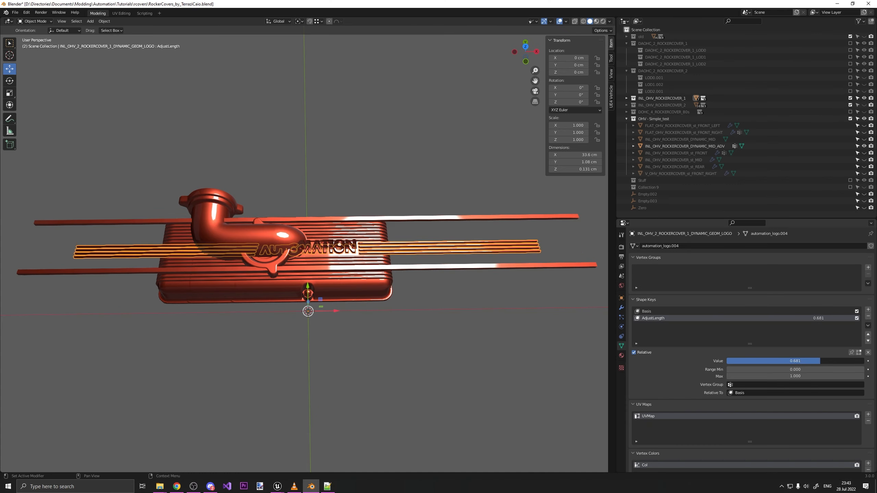
pyautogui.moveTo(819, 361); pyautogui.dragTo(864, 361)
pyautogui.moveTo(527, 54); pyautogui.dragTo(450, 181)
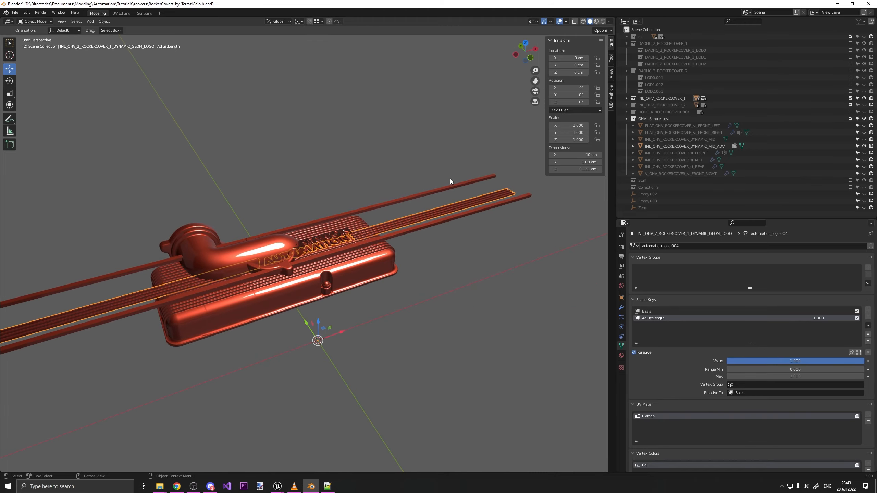
# Step: Hide the INL_OHV_ROCKERCOVER_1 collection and toggle the visibility of the INL_OHV_ROCKERCOVER_DYNAMIC_MID object
pyautogui.moveTo(527, 54); pyautogui.dragTo(506, 55)
pyautogui.click(864, 98)
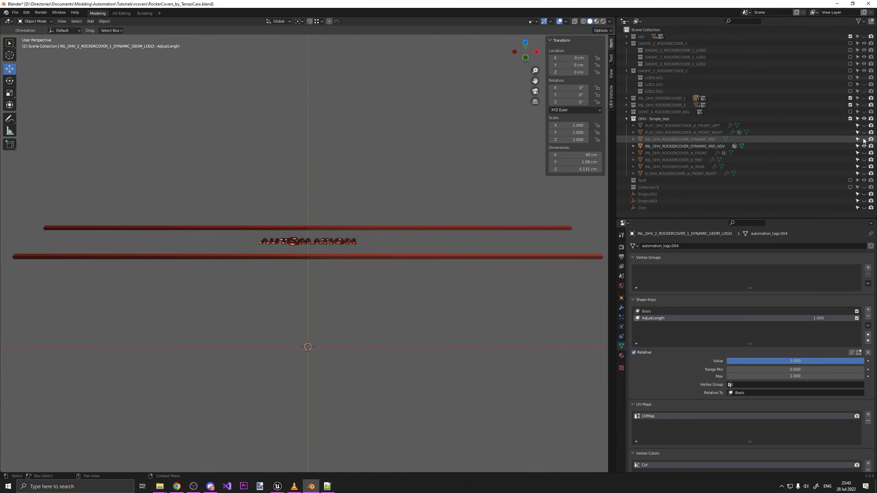
pyautogui.click(864, 139)
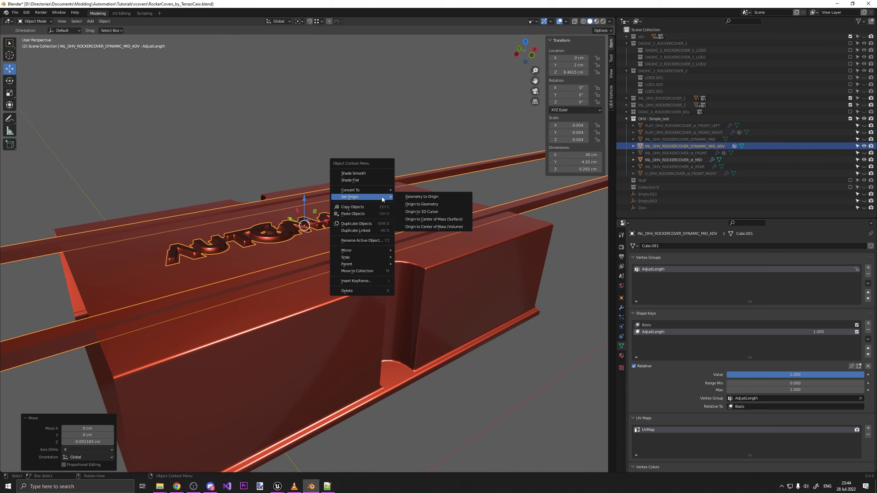
# Step: Set the origin of the INL_OHV_ROCKERCOVER_DYNAMIC_MID_ADV object to the 3D cursor
pyautogui.click(422, 211)
pyautogui.scroll(-8, 409, 242)
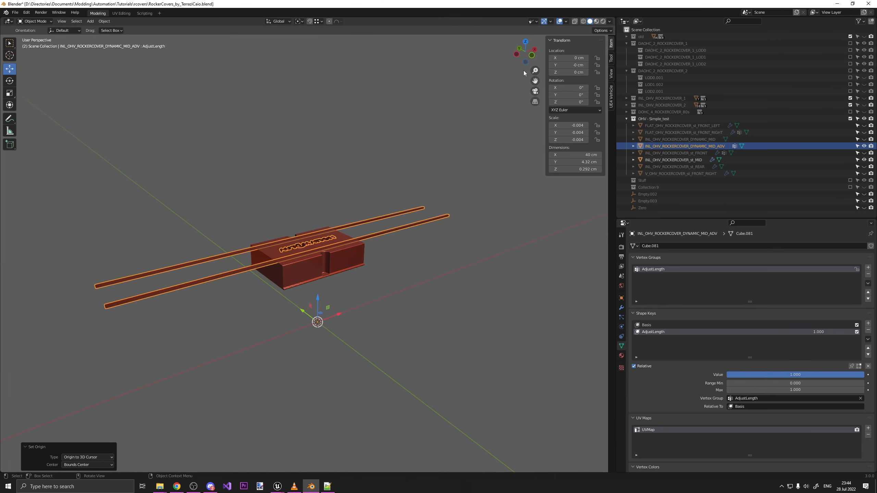
pyautogui.moveTo(525, 52)
pyautogui.mouseDown()
pyautogui.moveTo(525, 38)
pyautogui.moveTo(526, 80)
pyautogui.moveTo(529, 66)
pyautogui.mouseUp()
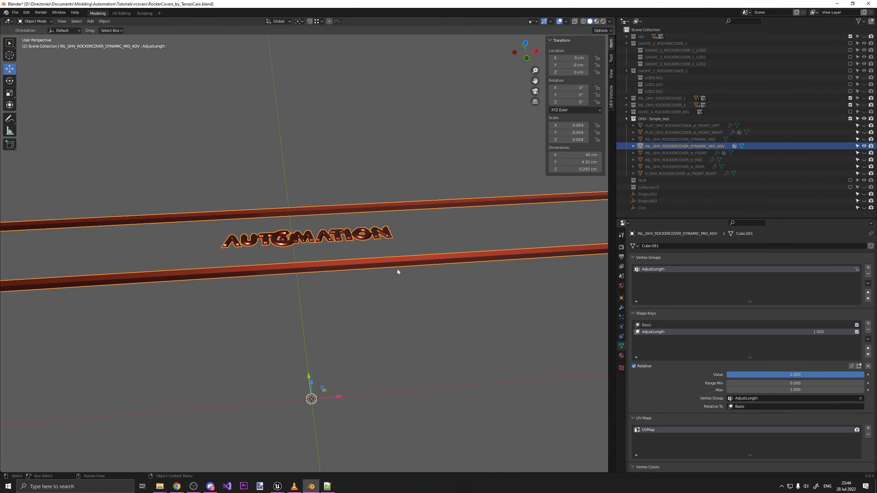
# Step: Export the selected dynamic advanced mid piece as an FBX named dynamic_advanced_mid_piece.fbx in the rcovers folder
pyautogui.scroll(-5, 398, 270)
pyautogui.moveTo(521, 52)
pyautogui.mouseDown()
pyautogui.moveTo(578, 56)
pyautogui.moveTo(494, 69)
pyautogui.moveTo(526, 63)
pyautogui.moveTo(534, 52)
pyautogui.mouseUp()
pyautogui.scroll(3, 482, 173)
pyautogui.scroll(-2, 453, 151)
pyautogui.click(14, 12)
pyautogui.moveTo(38, 115)
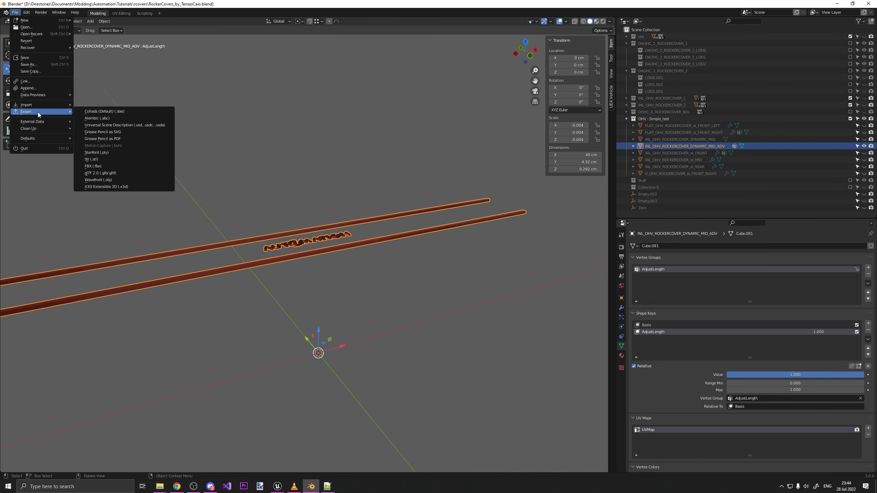
pyautogui.click(93, 166)
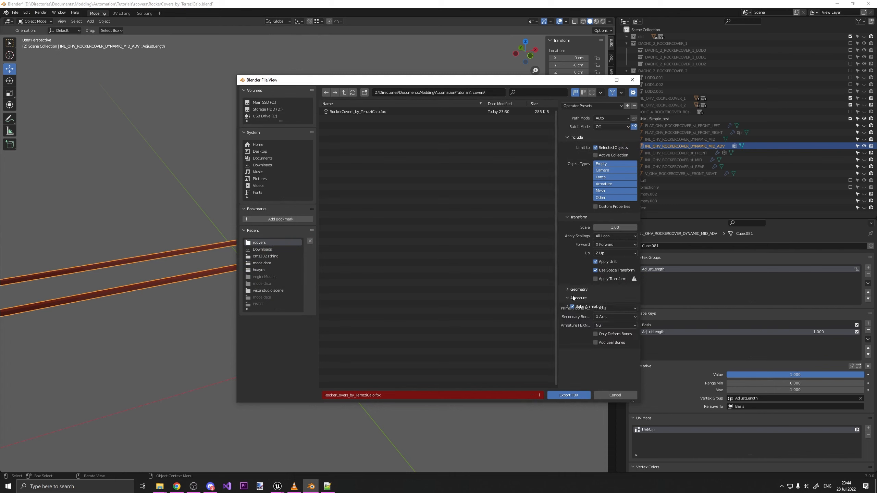
pyautogui.click(390, 395)
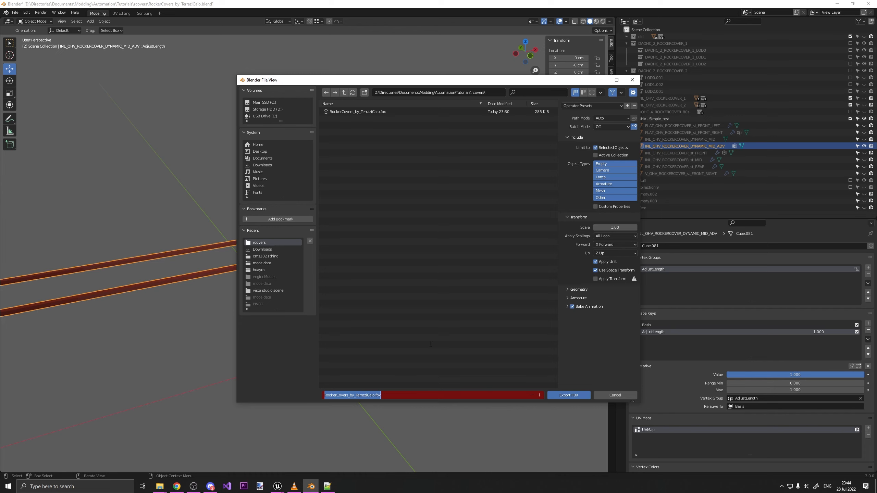
pyautogui.write('dynamic_advanced_mid_piece')
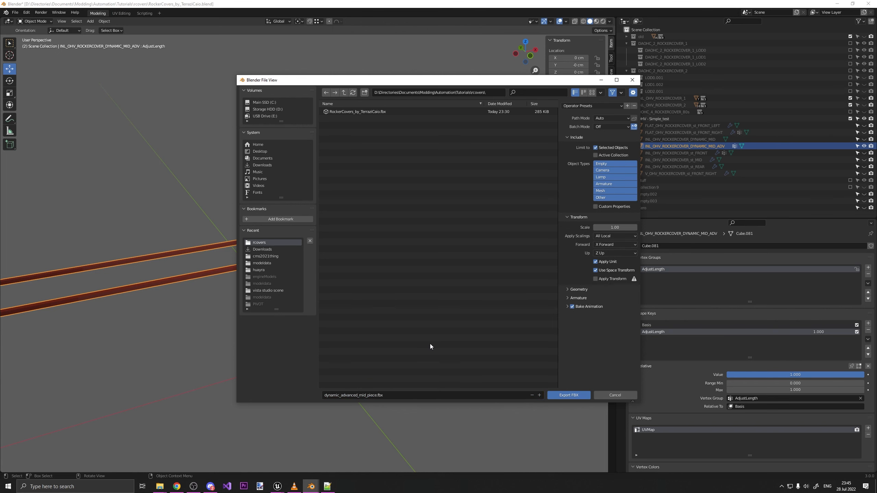
pyautogui.click(569, 395)
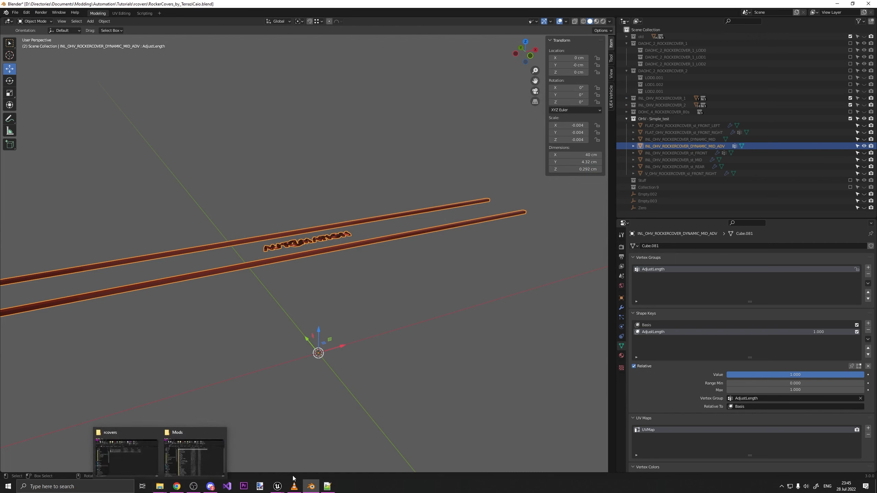
# Step: Switch to Unreal Editor, close the TutorialCover asset, and create and open a SkeletalMesh folder in RockerCoverTutorial Content
pyautogui.click(276, 461)
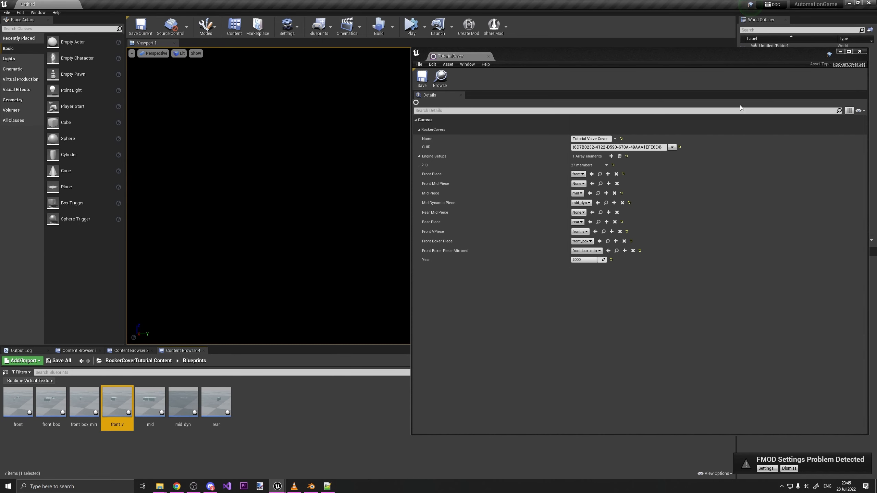
pyautogui.click(864, 53)
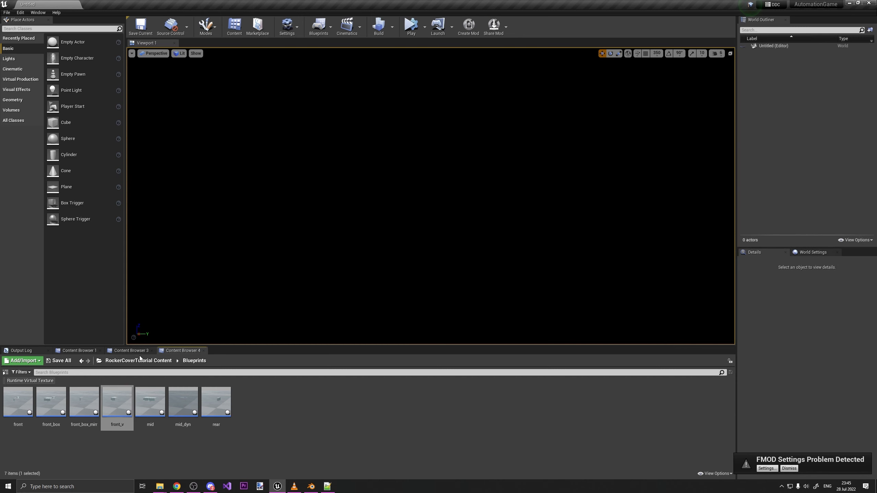
pyautogui.click(138, 360)
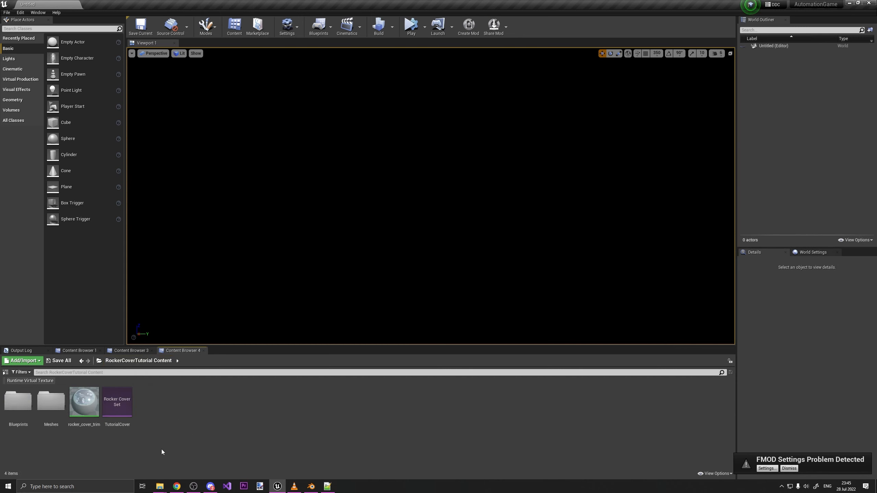
pyautogui.rightClick(198, 433)
pyautogui.click(225, 226)
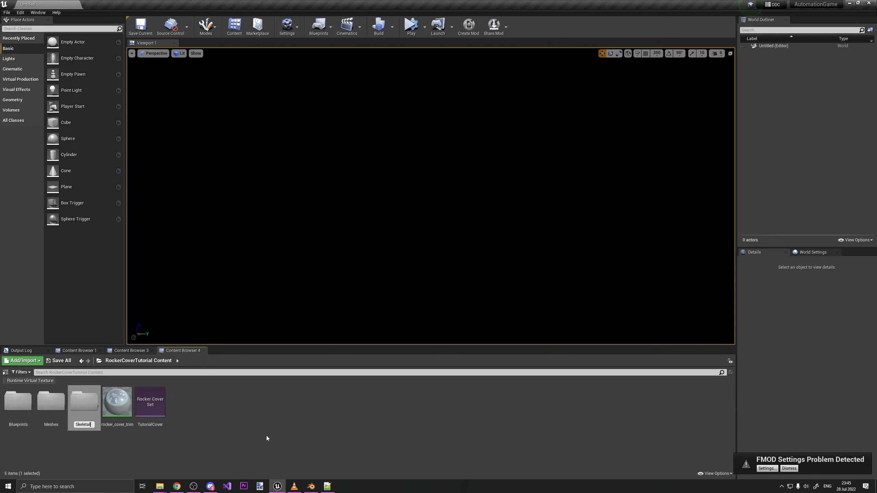
pyautogui.press('Return')
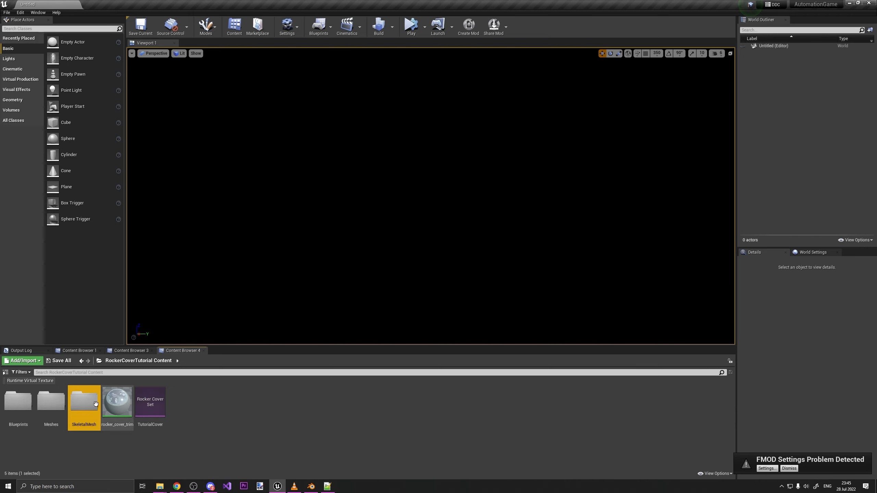
pyautogui.doubleClick(84, 400)
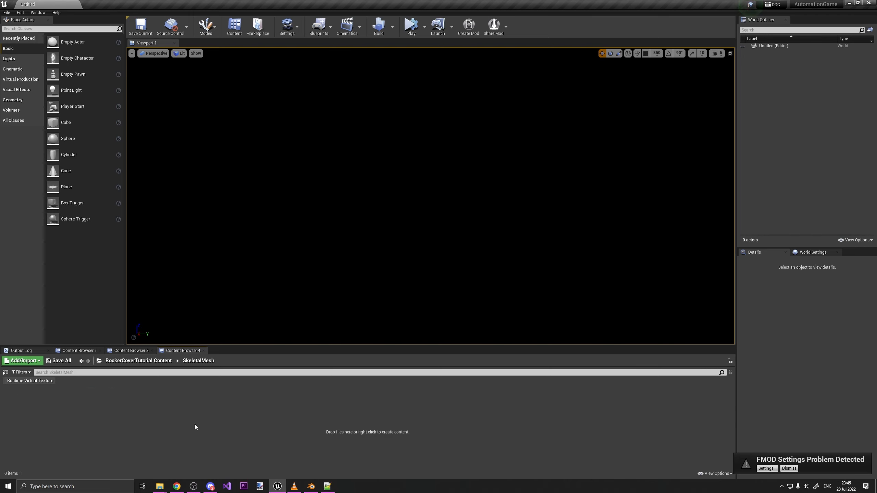
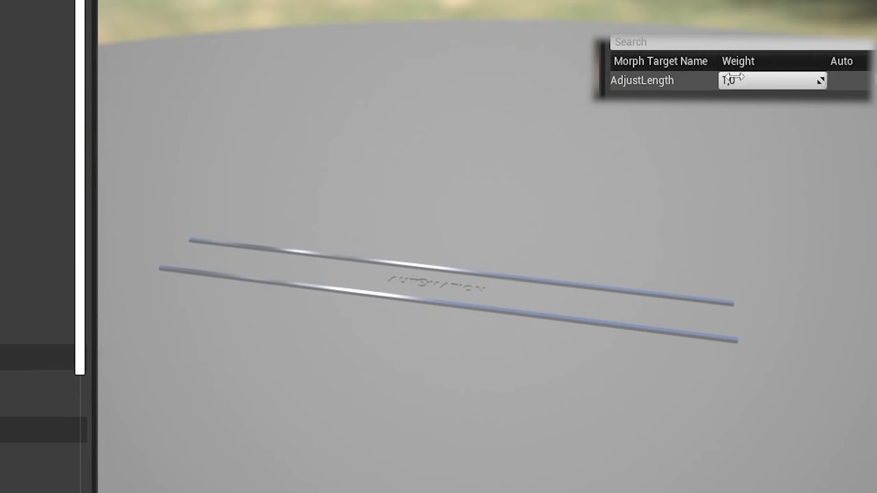
# Step: Vary the AdjustLength morph target weight of the imported mid piece and view its physics asset
pyautogui.moveTo(735, 79); pyautogui.dragTo(812, 79)
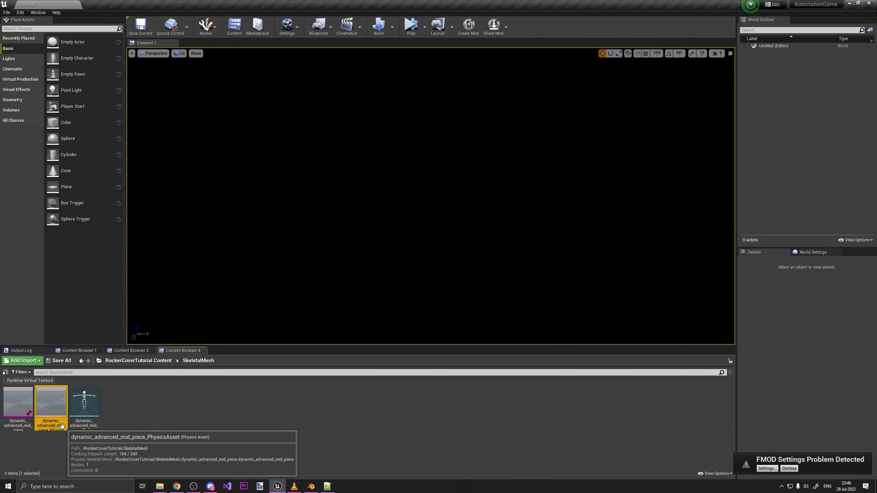
pyautogui.doubleClick(62, 425)
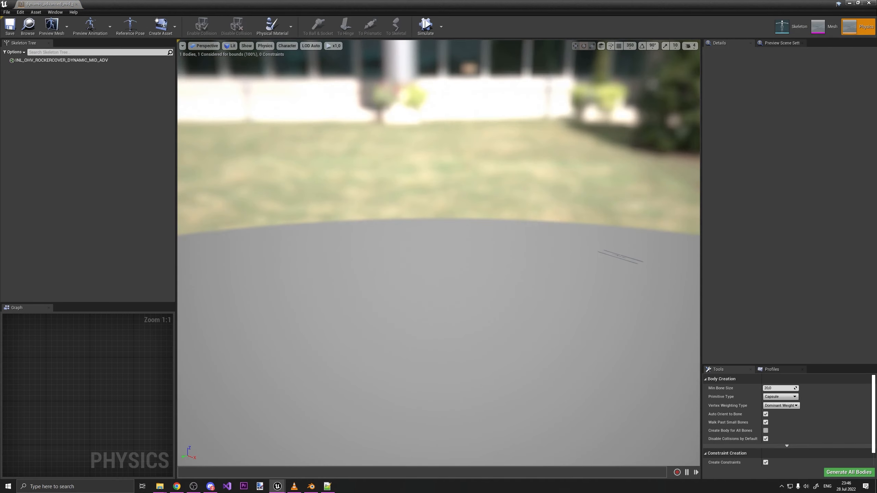
pyautogui.press('w')
pyautogui.moveTo(438, 253); pyautogui.dragTo(545, 241, button='right')
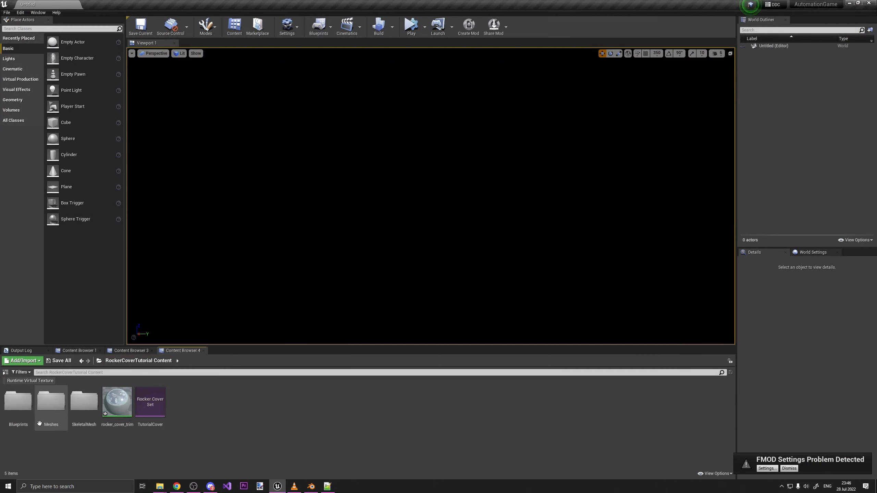
# Step: Create an Actor Blueprint named mid_dyn_shapekey in the Blueprints folder
pyautogui.doubleClick(18, 402)
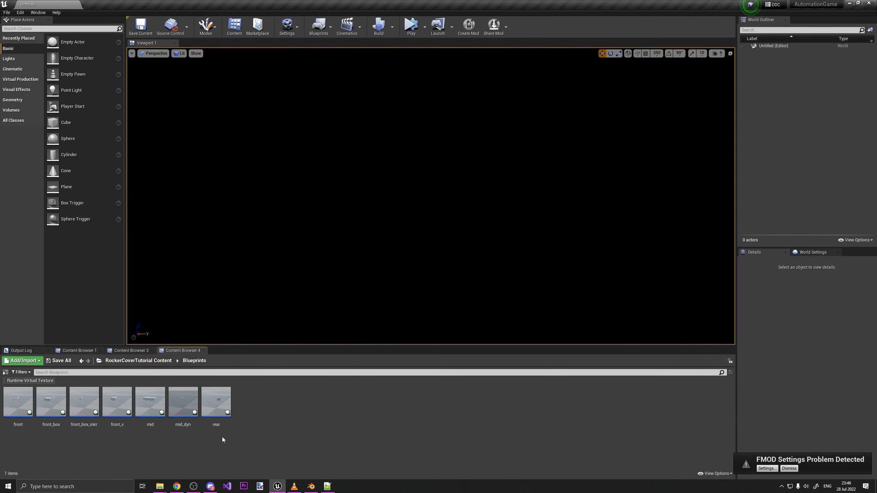
pyautogui.rightClick(243, 403)
pyautogui.click(318, 254)
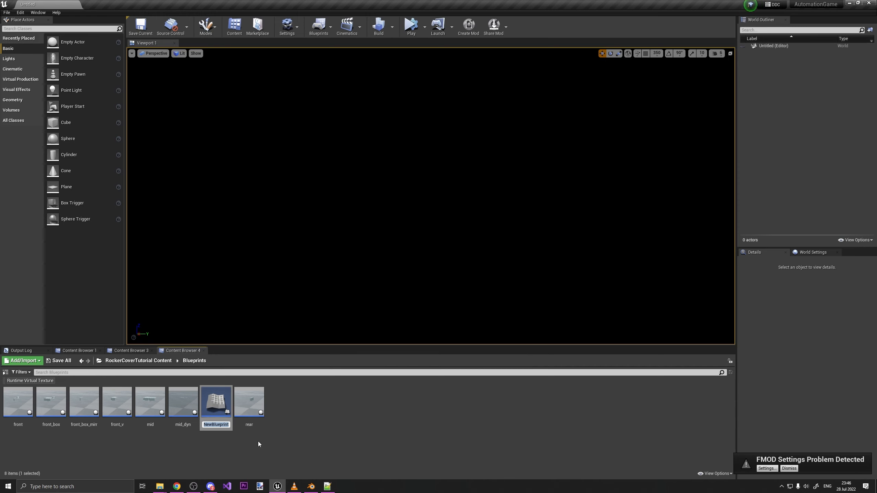
pyautogui.write('mid_dyn')
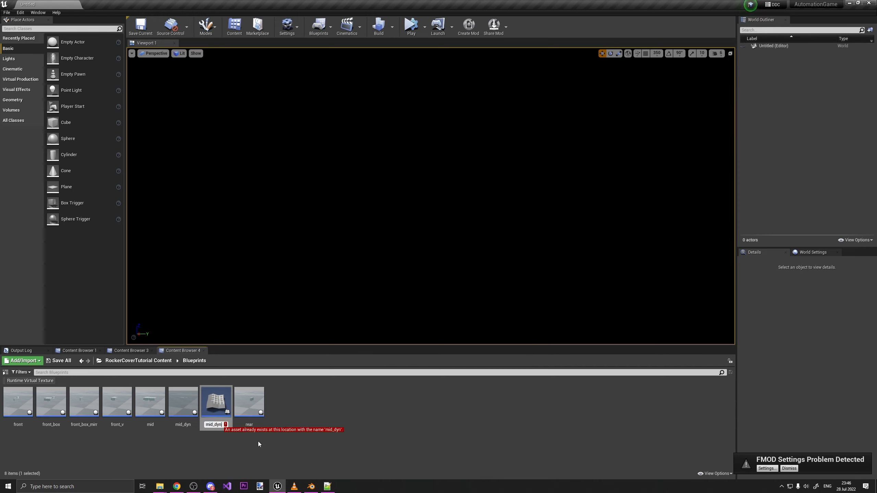
pyautogui.write('_shapekey')
pyautogui.press('Return')
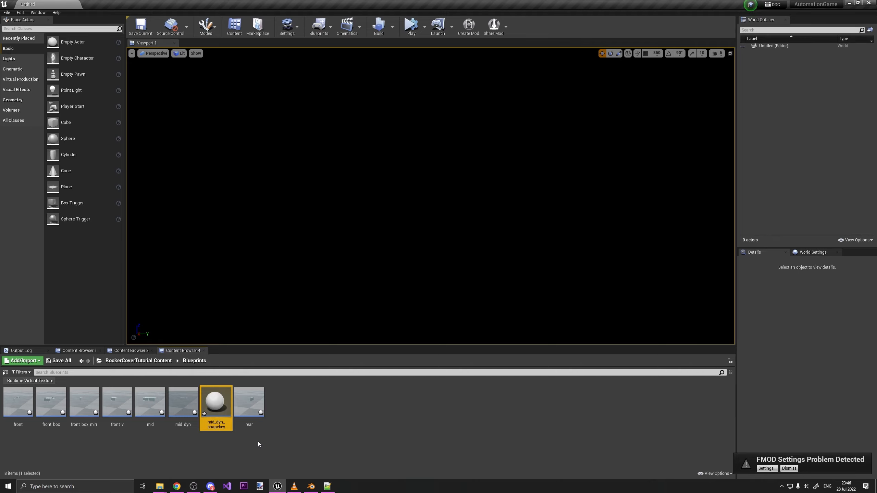
# Step: Open the mid_dyn_shapekey Blueprint and change its parent class to ROCKERCOVERDECALS
pyautogui.doubleClick(219, 418)
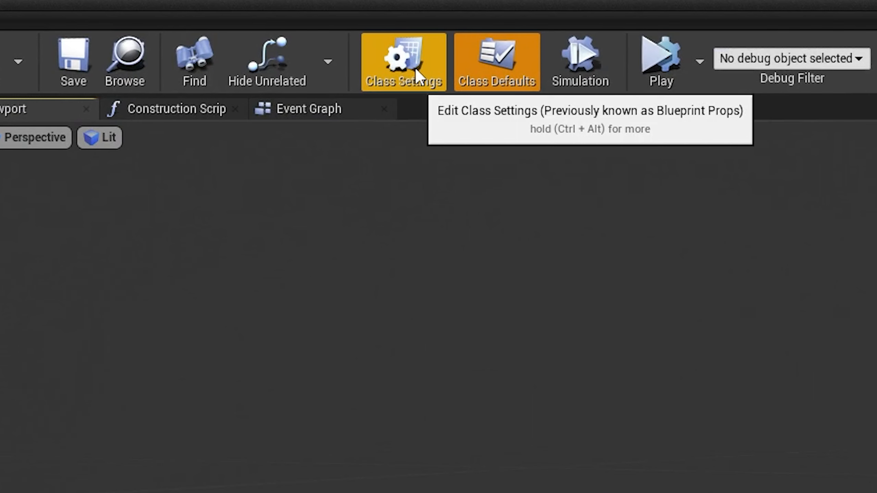
pyautogui.click(415, 67)
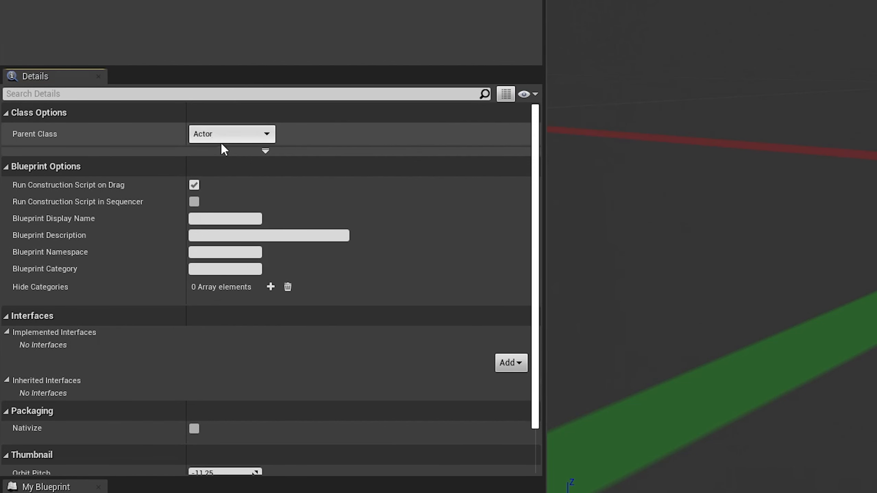
pyautogui.click(224, 138)
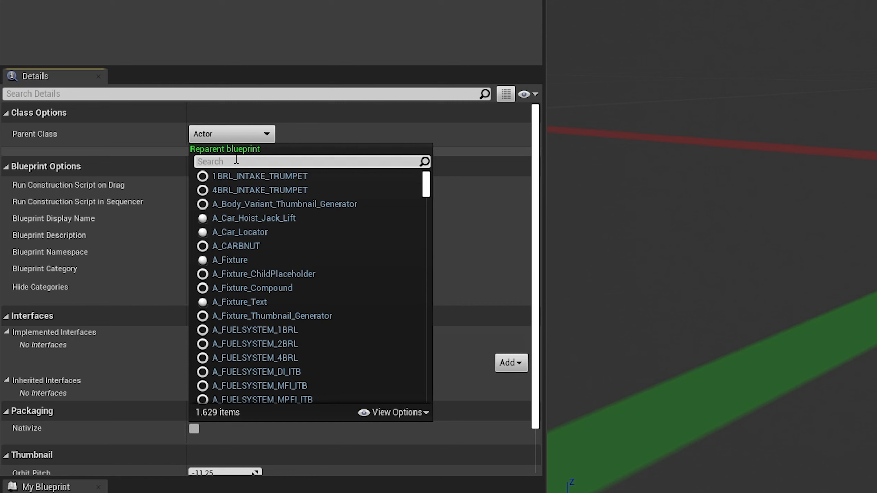
pyautogui.write('ROCKERCOVE')
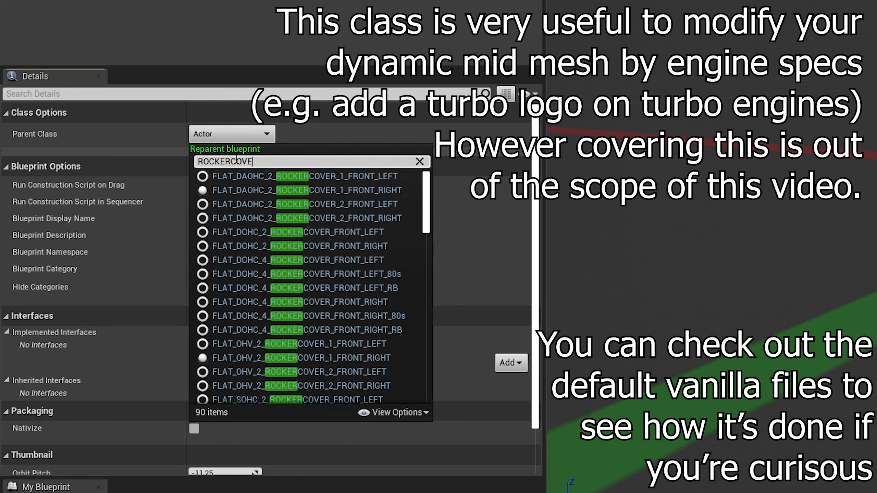
pyautogui.write('RDECAL')
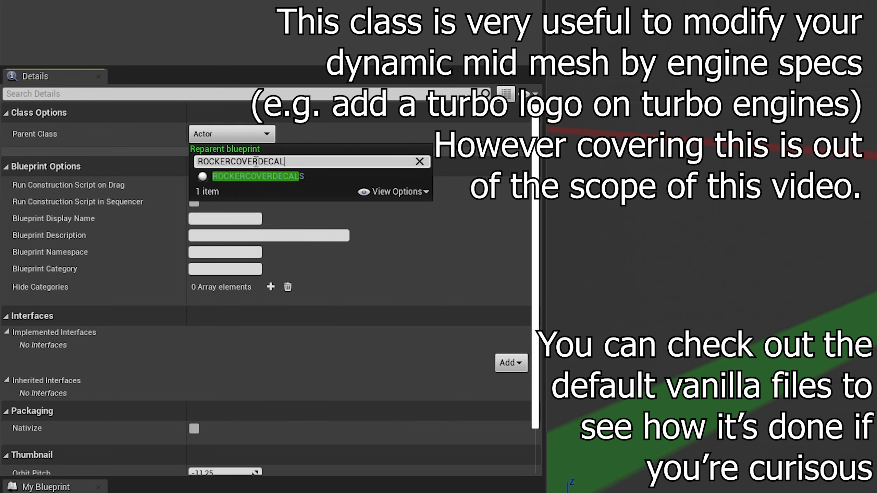
pyautogui.write('S')
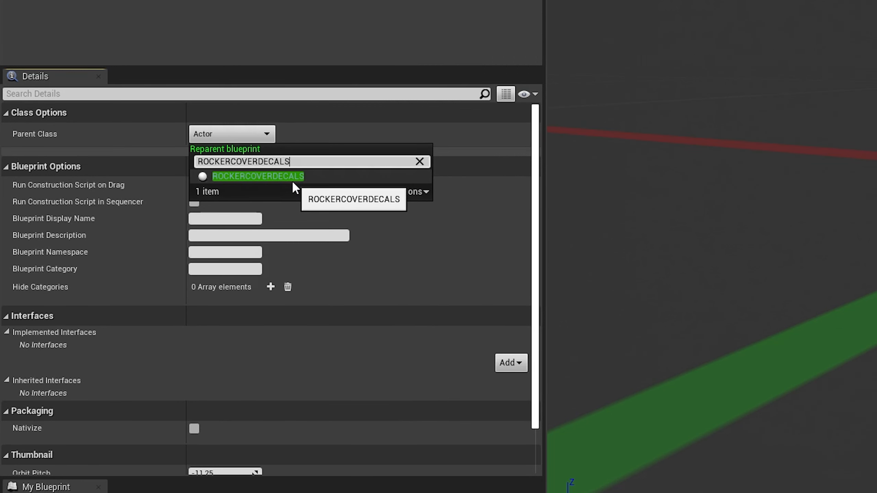
pyautogui.click(292, 182)
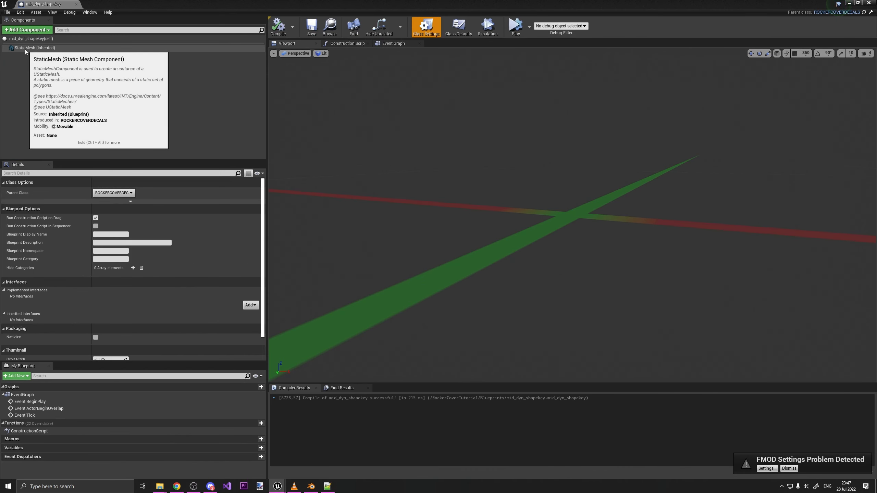
# Step: Add the dynamic_advanced_mid_piece skeletal mesh from the SkeletalMesh folder as a component of mid_dyn_shapekey, keeping its name, and select it
pyautogui.doubleClick(138, 4)
pyautogui.click(137, 361)
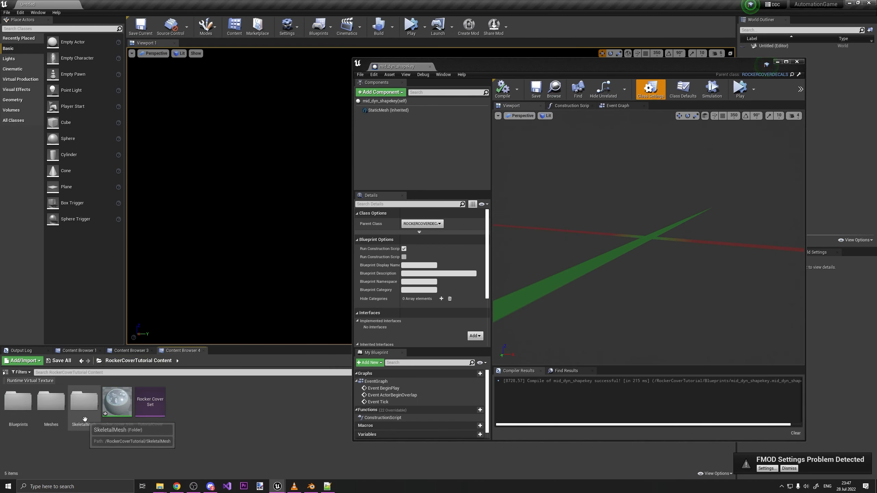
pyautogui.doubleClick(85, 417)
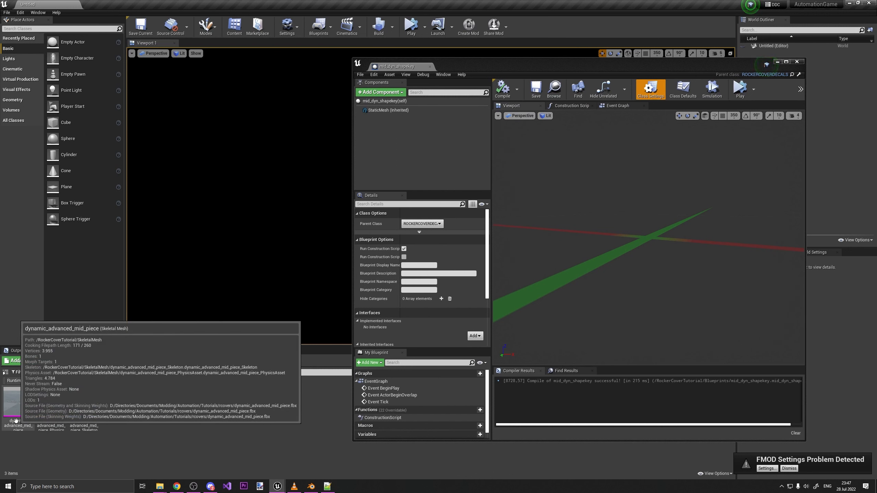
pyautogui.moveTo(17, 415); pyautogui.dragTo(404, 116)
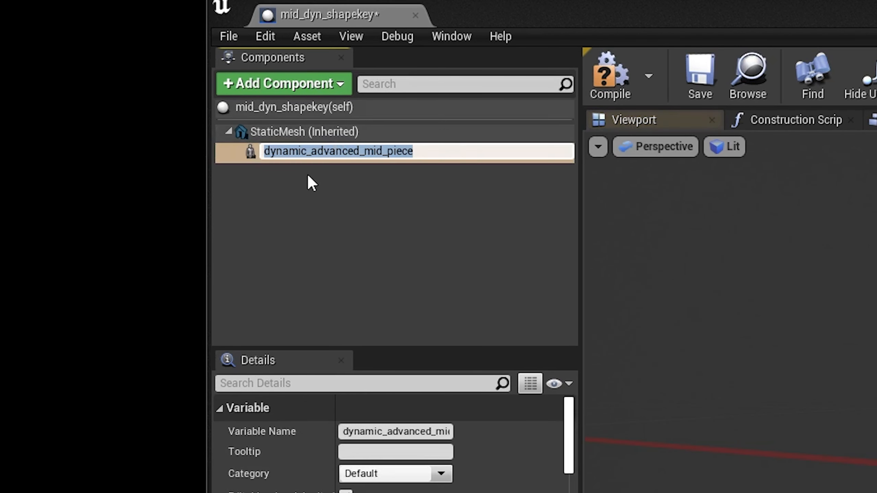
pyautogui.click(311, 183)
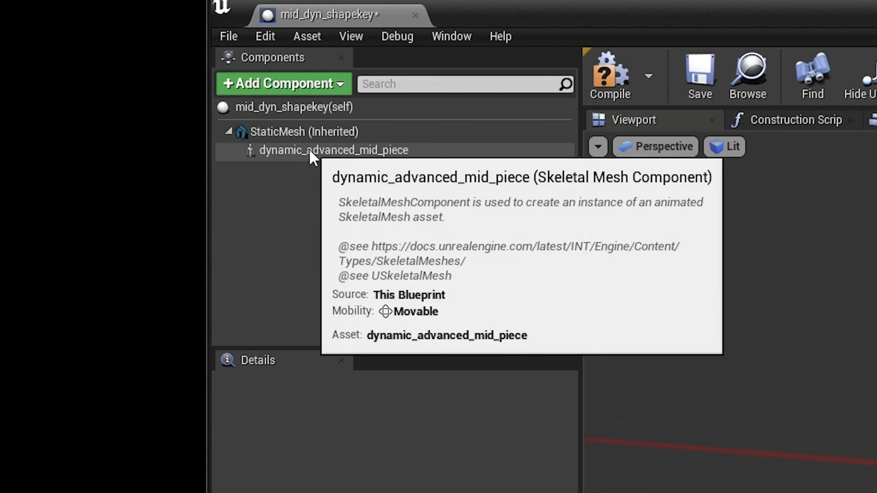
pyautogui.click(309, 149)
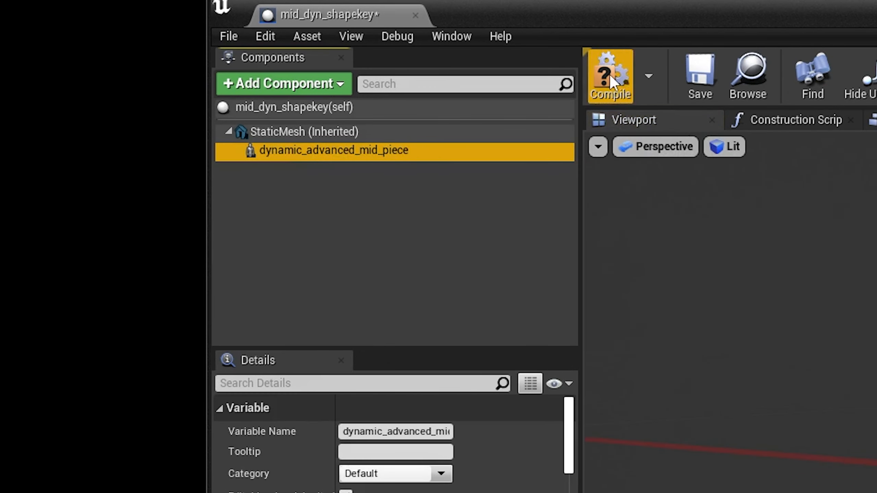
# Step: Compile and close the mid_dyn_shapekey Blueprint, and save all modified content
pyautogui.click(604, 78)
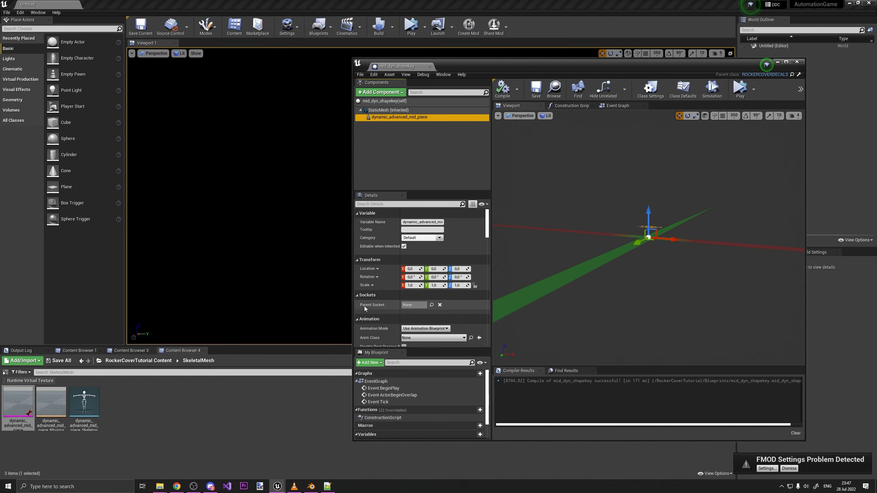
pyautogui.click(798, 63)
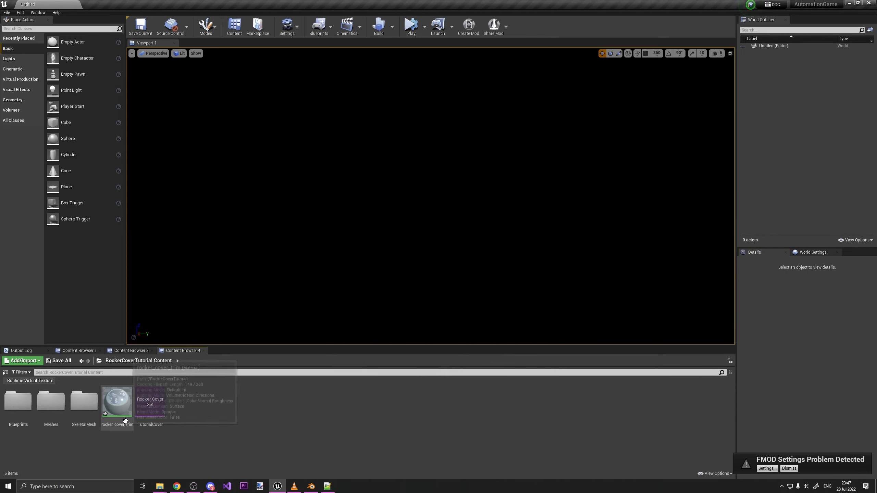
pyautogui.click(58, 360)
pyautogui.click(499, 305)
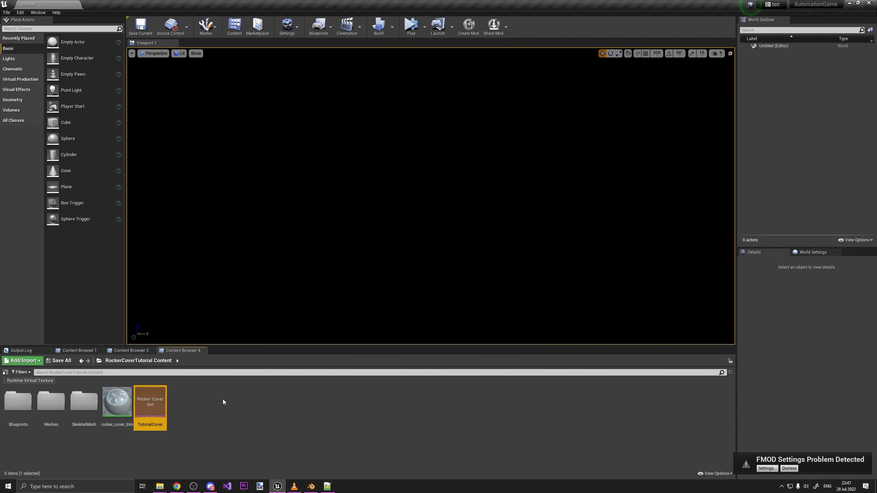
# Step: Duplicate the TutorialCover rocker cover set as TutorialCover_Shapekey
pyautogui.hotkey('ctrl', 'w')
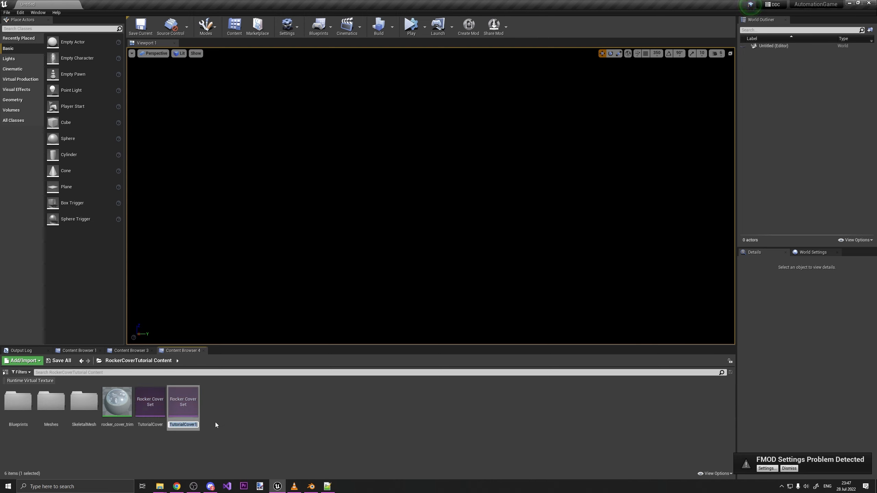
pyautogui.write('_Shapekey')
pyautogui.press('Return')
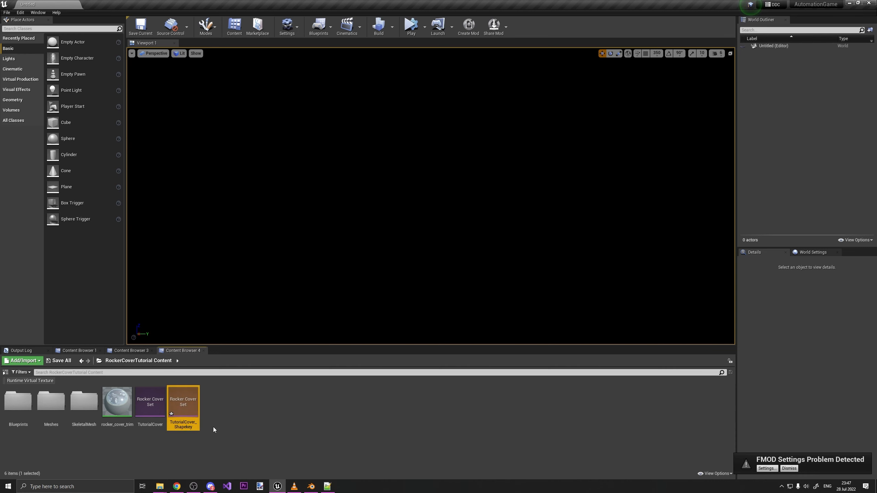
# Step: Open TutorialCover_Shapekey, generate a new GUID for it and set its display name to Advanced Valve Cover
pyautogui.doubleClick(176, 426)
pyautogui.hotkey('ctrl', 's')
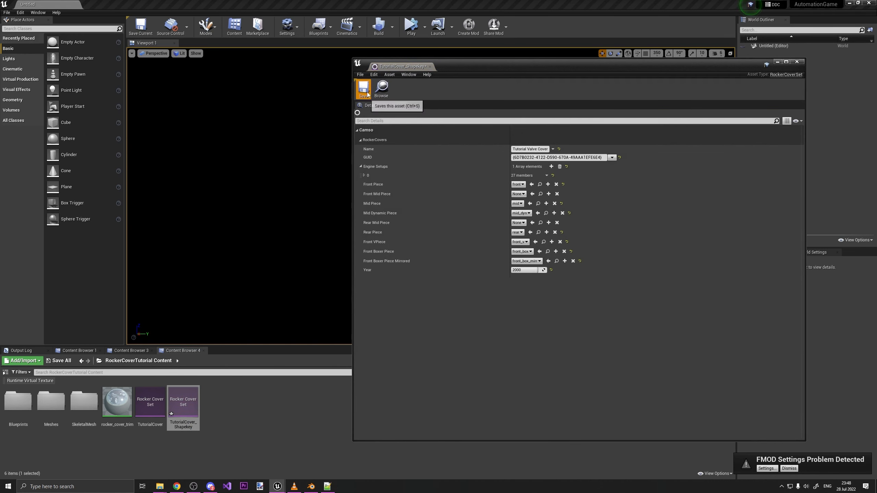
pyautogui.click(612, 157)
pyautogui.click(618, 166)
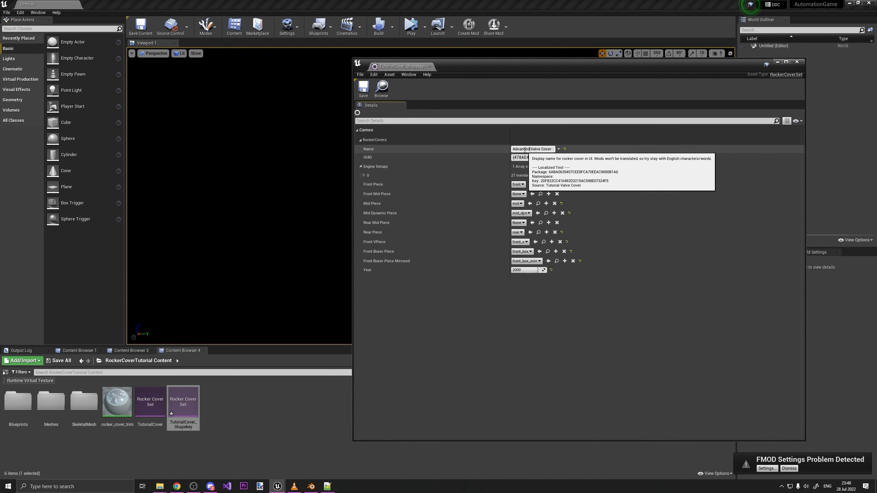
pyautogui.click(438, 185)
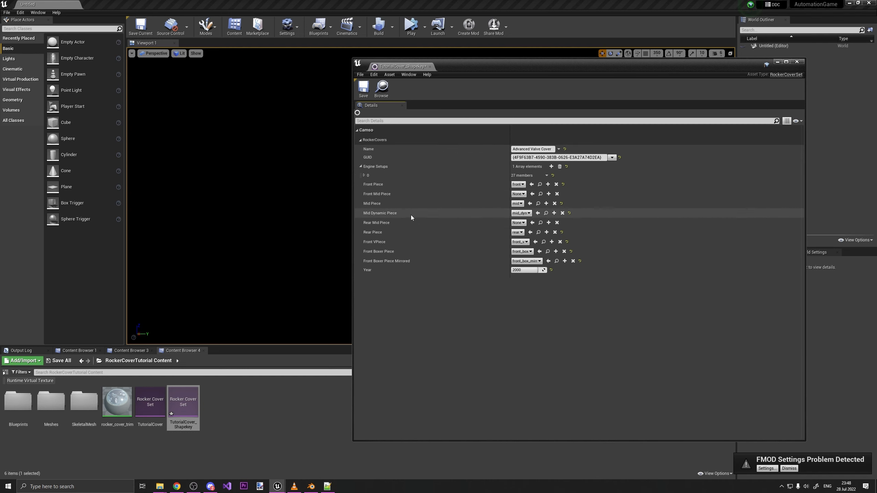
# Step: Clear the set's Mid Dynamic Piece and assign the mid_dyn_shapekey Blueprint from the Blueprints folder to it
pyautogui.click(562, 213)
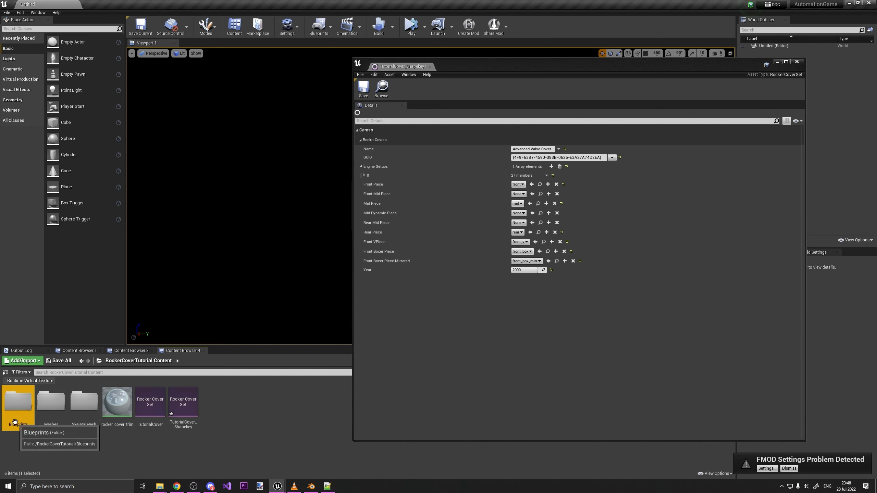
pyautogui.doubleClick(17, 401)
pyautogui.click(216, 402)
pyautogui.moveTo(216, 403); pyautogui.dragTo(506, 245)
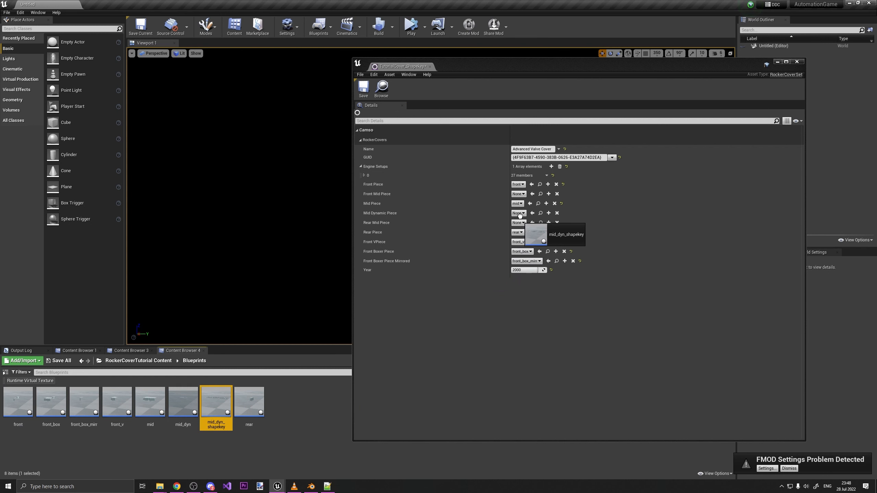
pyautogui.moveTo(518, 212); pyautogui.dragTo(518, 212)
# Step: Review the set's engine setup entry, then save and close TutorialCover_Shapekey and return to the RockerCoverTutorial content root
pyautogui.click(364, 175)
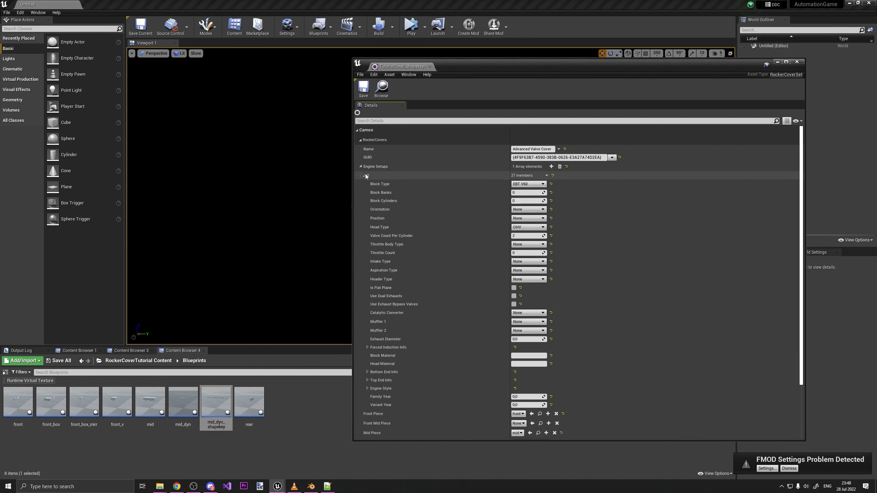
pyautogui.scroll(-3, 483, 316)
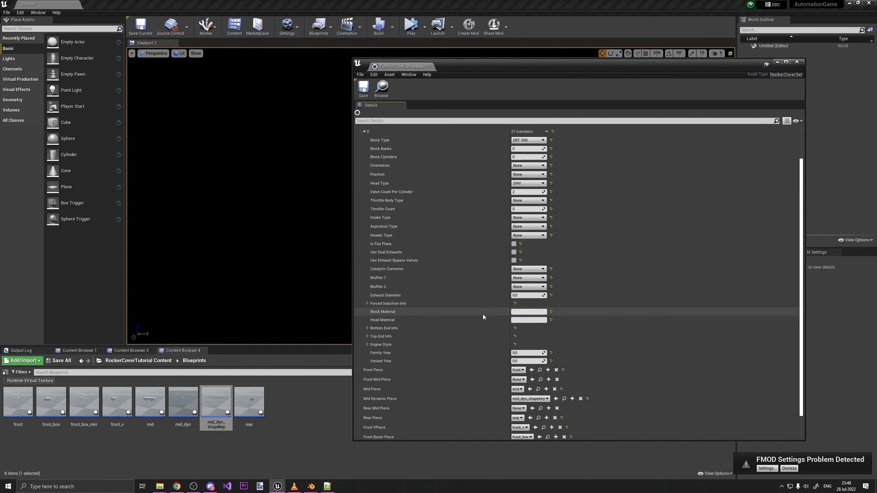
pyautogui.scroll(3, 483, 317)
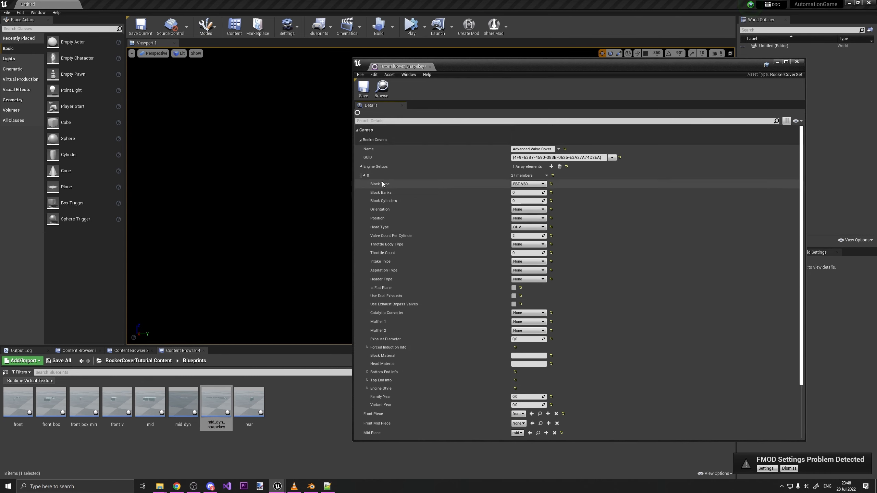
pyautogui.click(363, 89)
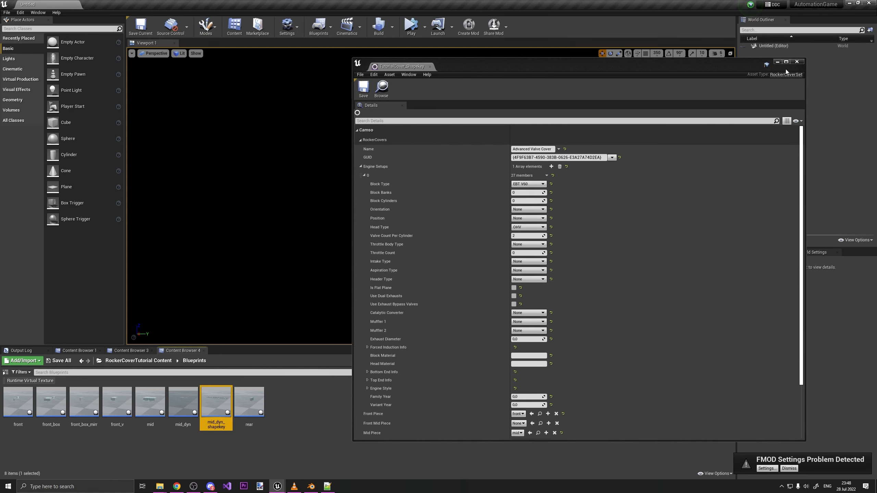
pyautogui.click(364, 176)
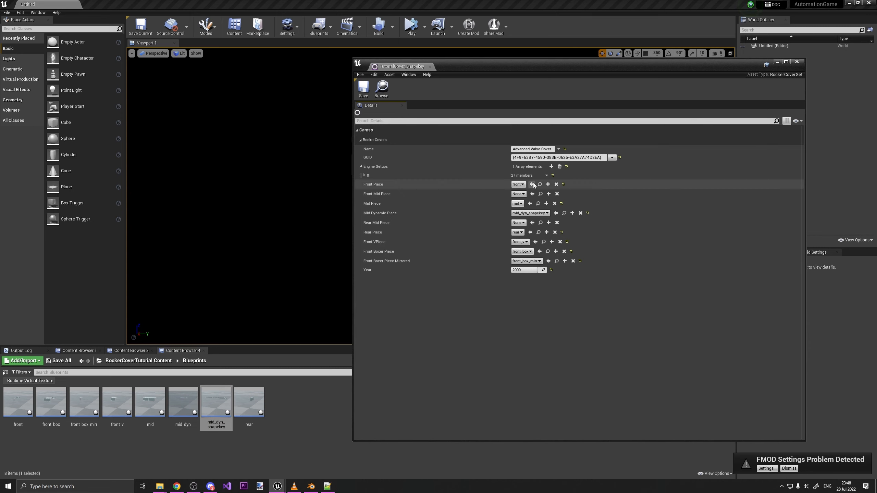
pyautogui.click(797, 61)
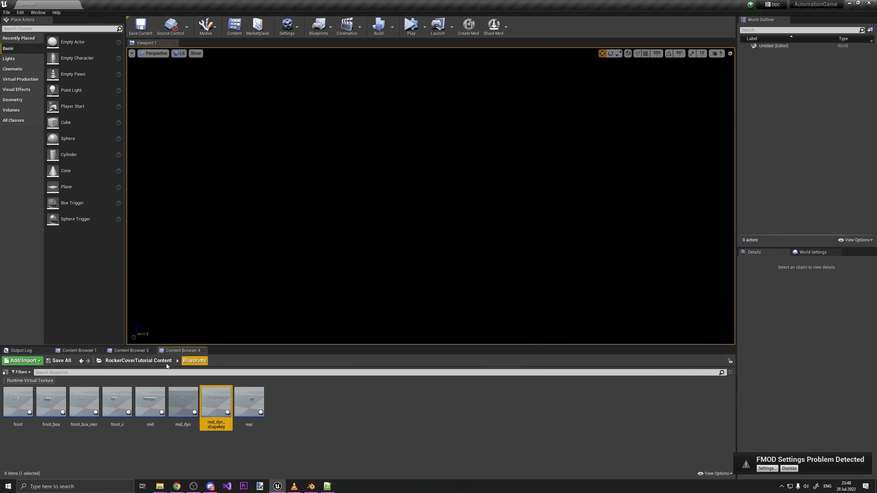
pyautogui.click(138, 360)
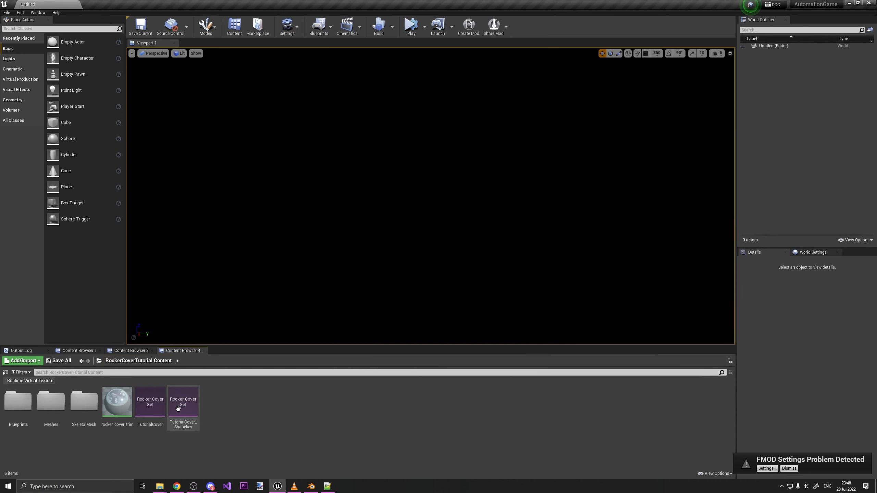
# Step: Package the RockerCoverTutorial mod with Share Mod into the Cooked\RockerCoverTut folder
pyautogui.click(497, 35)
pyautogui.scroll(-10, 531, 346)
pyautogui.click(532, 376)
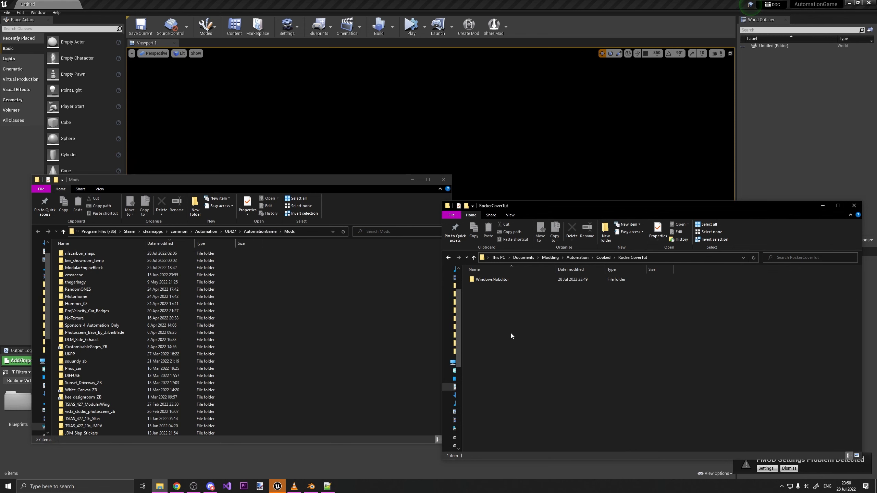
# Step: Copy the cooked RockerCoverTutorial folder from WindowsNoEditor\AutomationGame\Mods into the Automation game's Mods folder in File Explorer
pyautogui.doubleClick(594, 279)
pyautogui.doubleClick(594, 279)
pyautogui.doubleClick(594, 280)
pyautogui.click(594, 279)
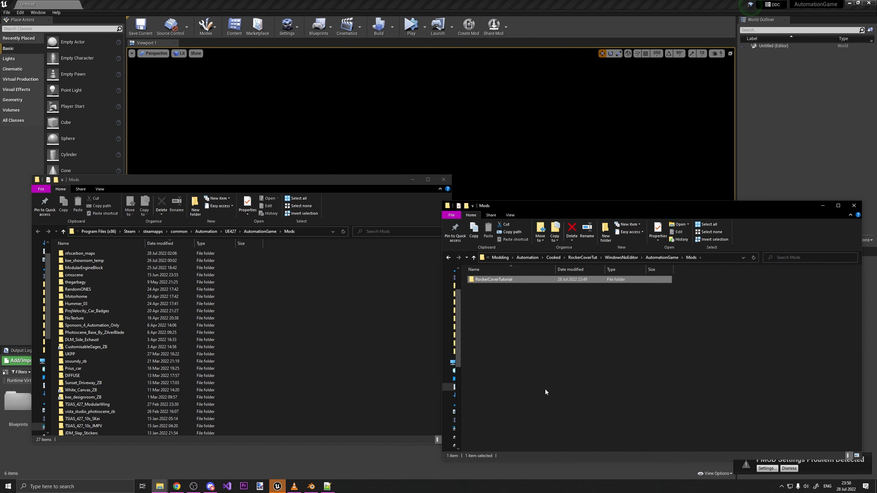
pyautogui.hotkey('ctrl', 'c')
pyautogui.click(401, 327)
pyautogui.moveTo(530, 283); pyautogui.dragTo(500, 284)
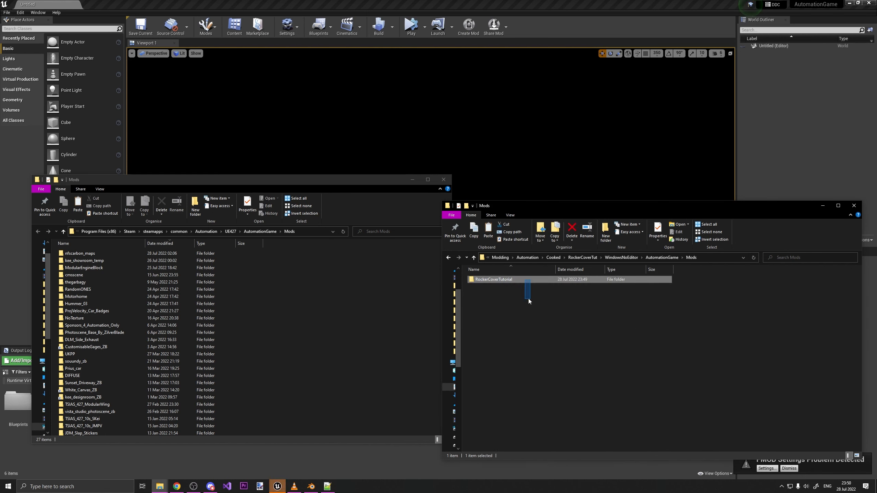
pyautogui.moveTo(445, 286); pyautogui.dragTo(381, 284)
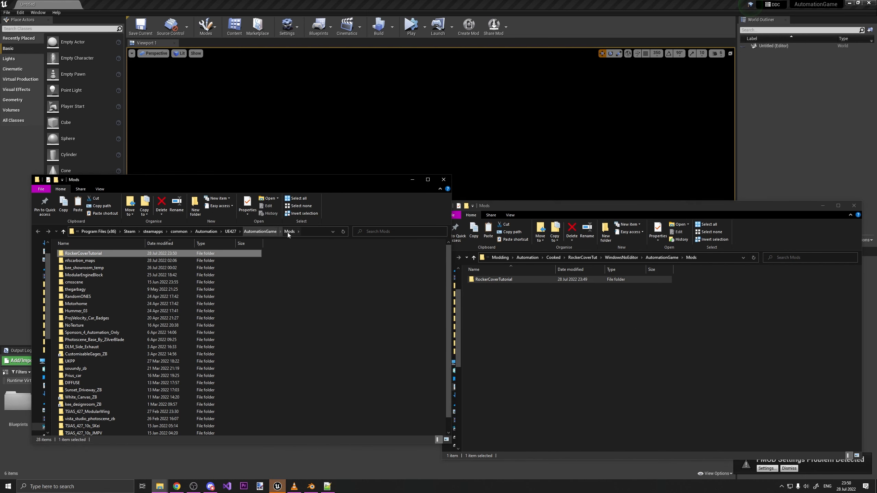
# Step: Go up to the game's AutomationGame folder and check where the Mods folder sits and how a new folder is made
pyautogui.moveTo(278, 198); pyautogui.dragTo(395, 212)
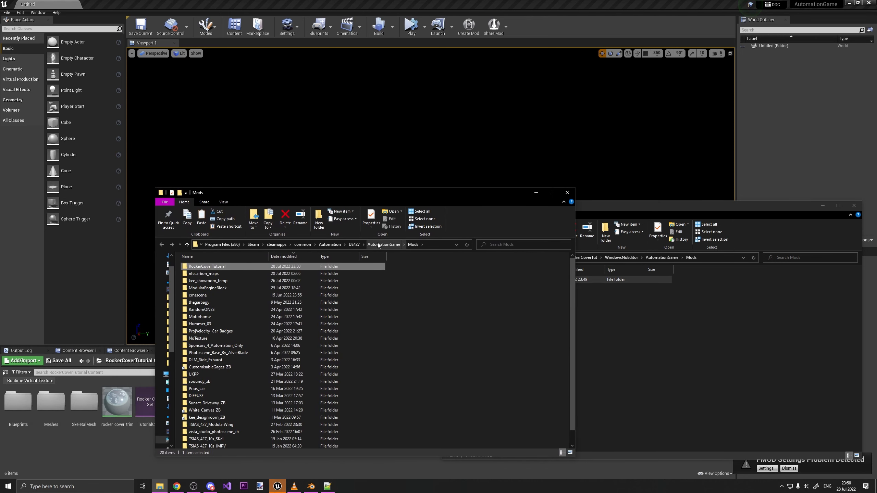
pyautogui.click(378, 246)
pyautogui.rightClick(232, 322)
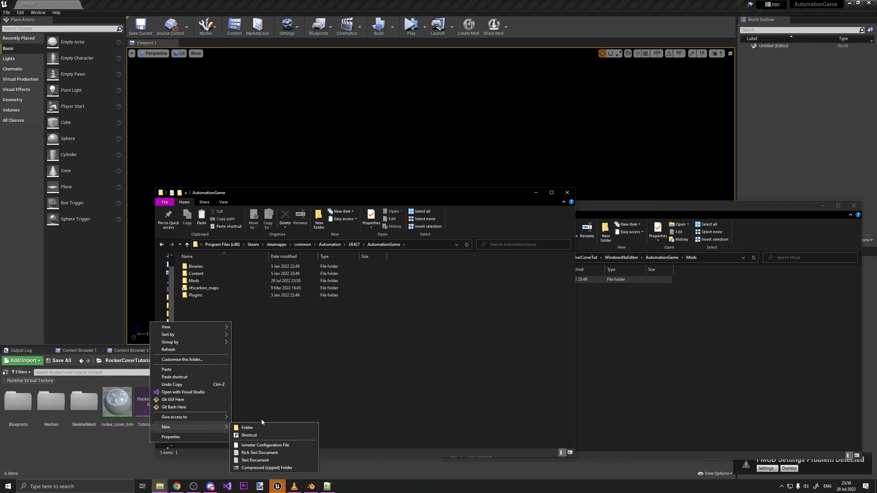
pyautogui.click(307, 374)
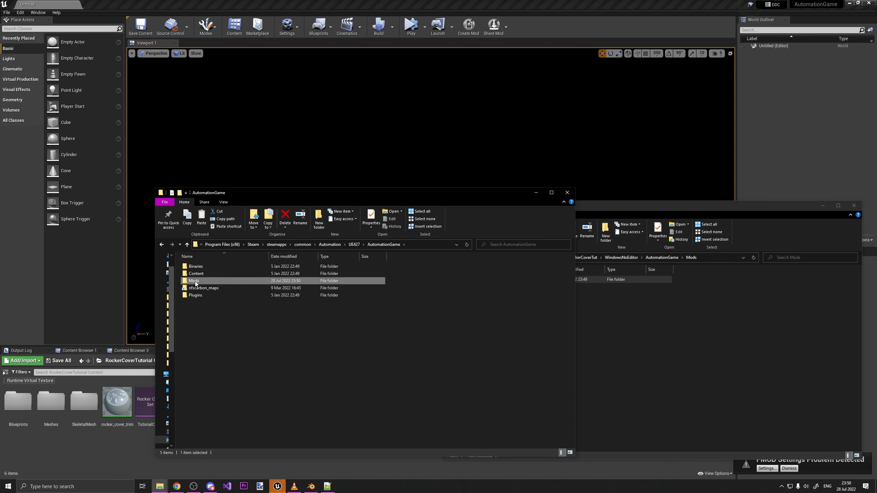
# Step: Start the Automation game and play it from its launcher
pyautogui.press('super')
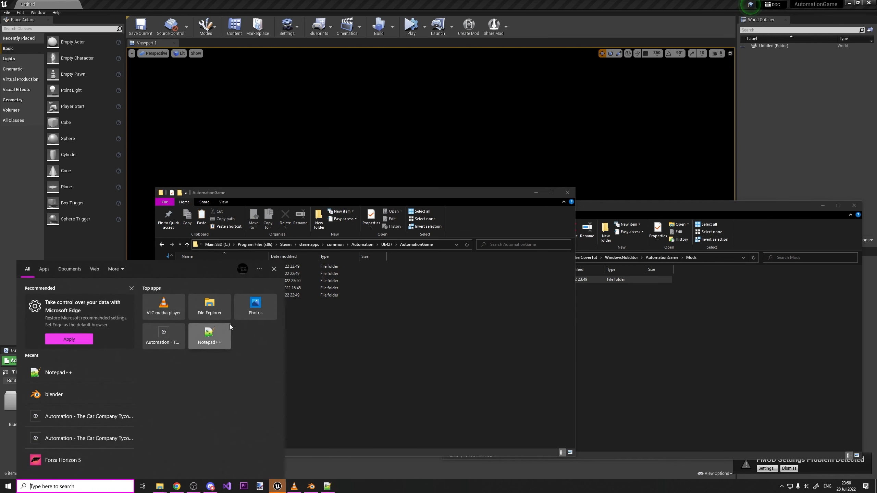
pyautogui.click(151, 345)
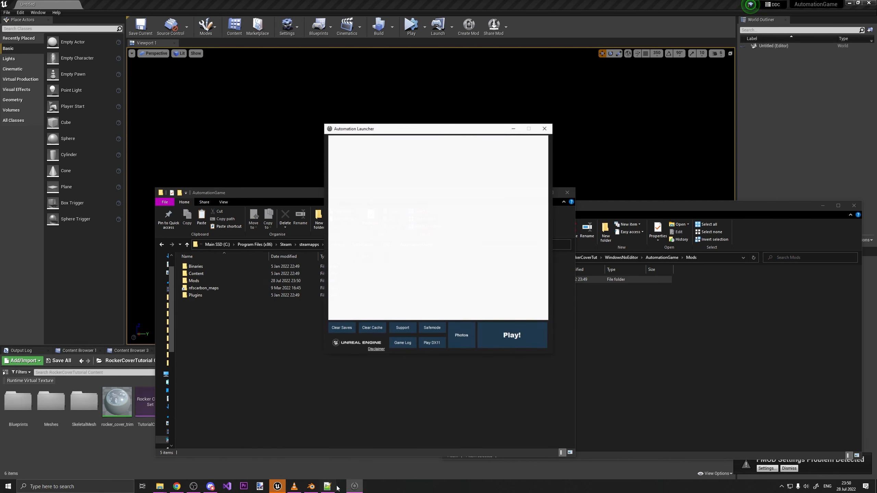
pyautogui.click(515, 340)
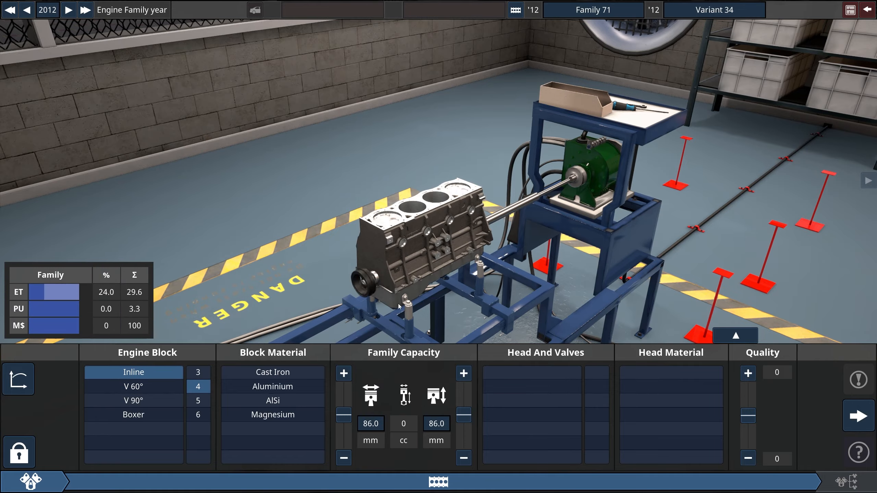
# Step: Give the inline four-cylinder engine family an aluminium block and choose its head and valves type
pyautogui.click(303, 386)
pyautogui.click(532, 376)
pyautogui.moveTo(502, 270); pyautogui.dragTo(625, 245, button='right')
pyautogui.scroll(4, 497, 342)
pyautogui.scroll(-4, 411, 290)
pyautogui.scroll(-3, 411, 297)
# Step: Advance to the engine variant and go through the fuel system and exhaust stages to the Engine Paint stage
pyautogui.click(858, 416)
pyautogui.click(499, 481)
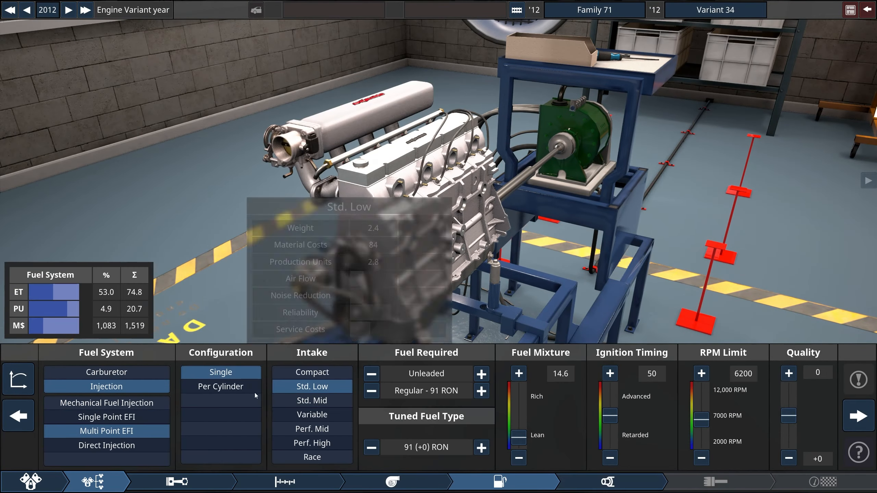
pyautogui.click(607, 481)
pyautogui.moveTo(587, 322); pyautogui.dragTo(481, 304, button='right')
pyautogui.scroll(5, 483, 303)
pyautogui.click(715, 481)
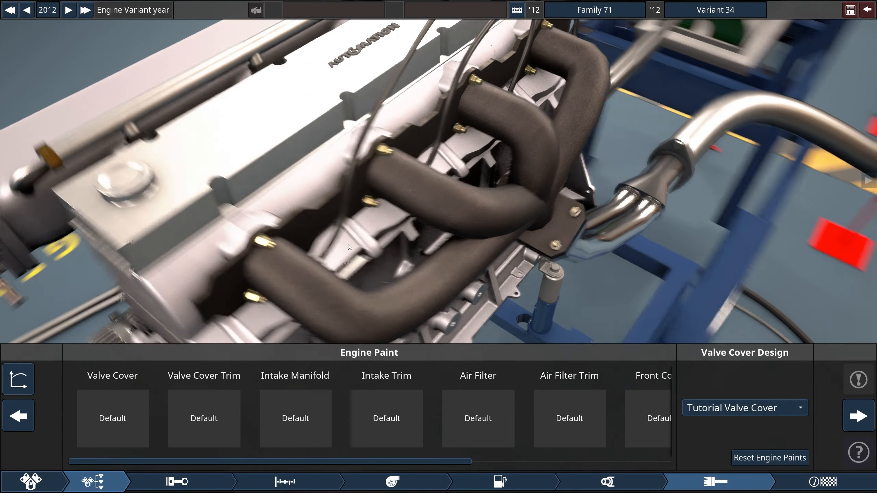
# Step: With the Tutorial Valve Cover design kept, paint the valve cover with red Wrinkle Paint
pyautogui.scroll(-4, 348, 244)
pyautogui.moveTo(348, 244)
pyautogui.mouseDown(button='right')
pyautogui.moveTo(482, 245)
pyautogui.moveTo(413, 303)
pyautogui.mouseUp(button='right')
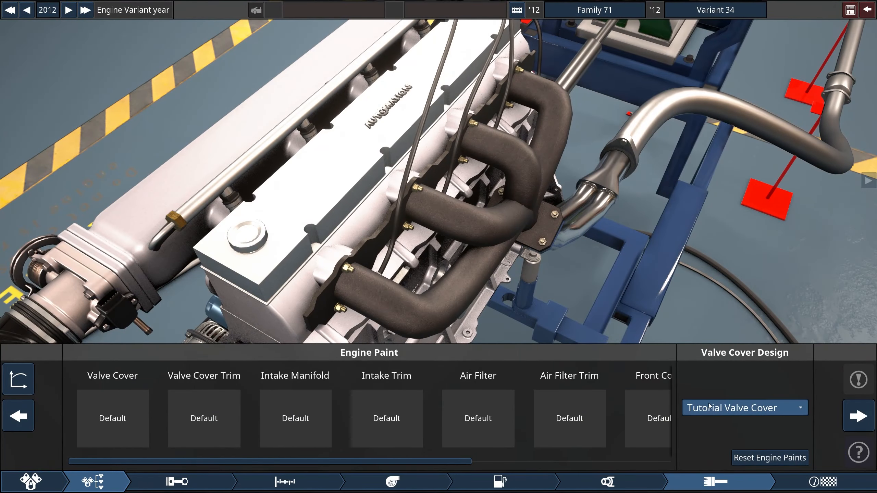
pyautogui.click(735, 408)
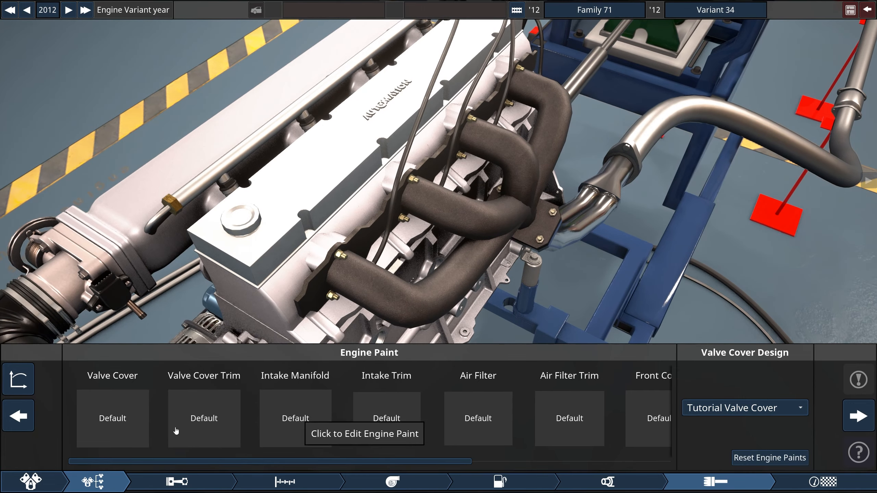
pyautogui.click(113, 418)
pyautogui.click(102, 383)
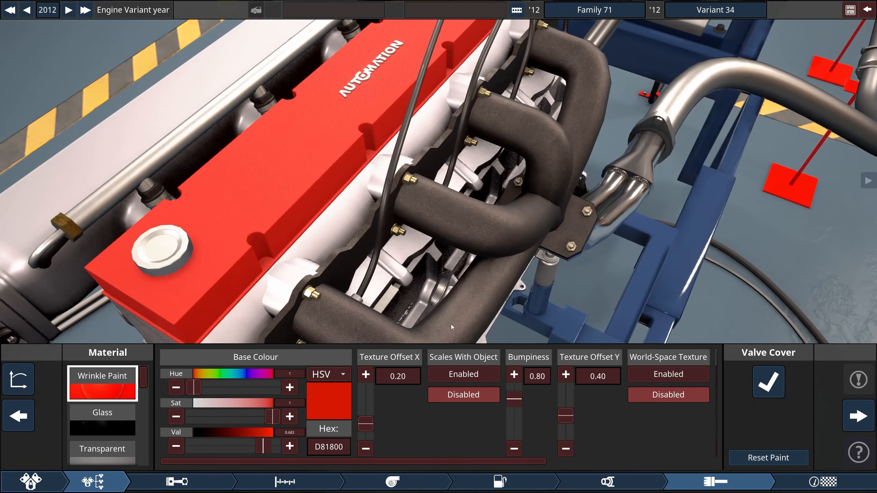
pyautogui.click(768, 381)
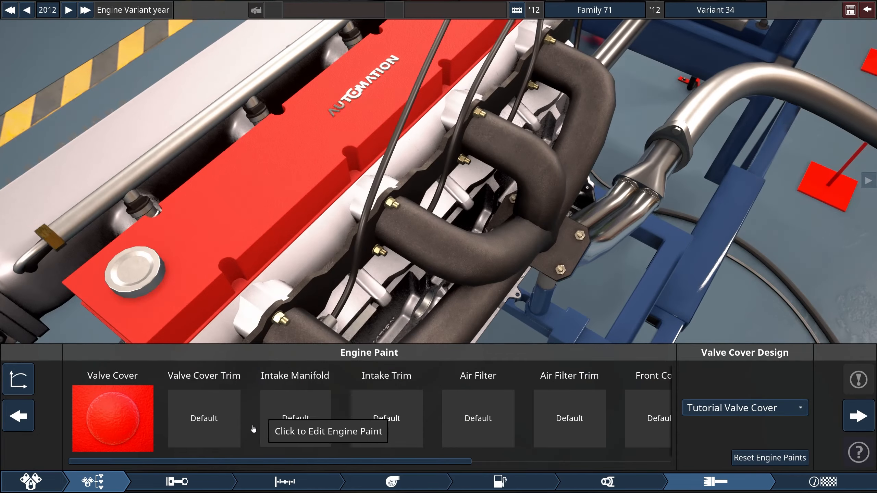
# Step: Try the Glass, Steel and Transparent materials on the valve cover trim, returning to Steel
pyautogui.click(207, 418)
pyautogui.click(104, 421)
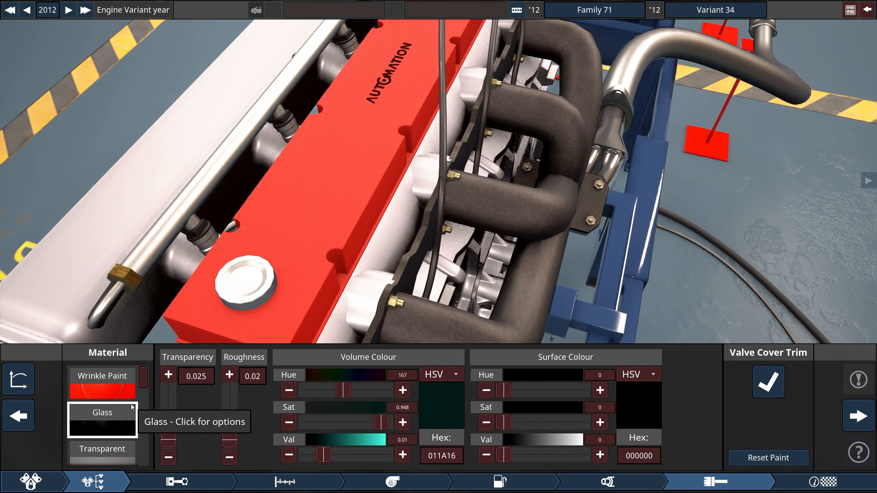
pyautogui.click(103, 384)
pyautogui.scroll(-1, 119, 426)
pyautogui.scroll(-1, 119, 425)
pyautogui.click(110, 383)
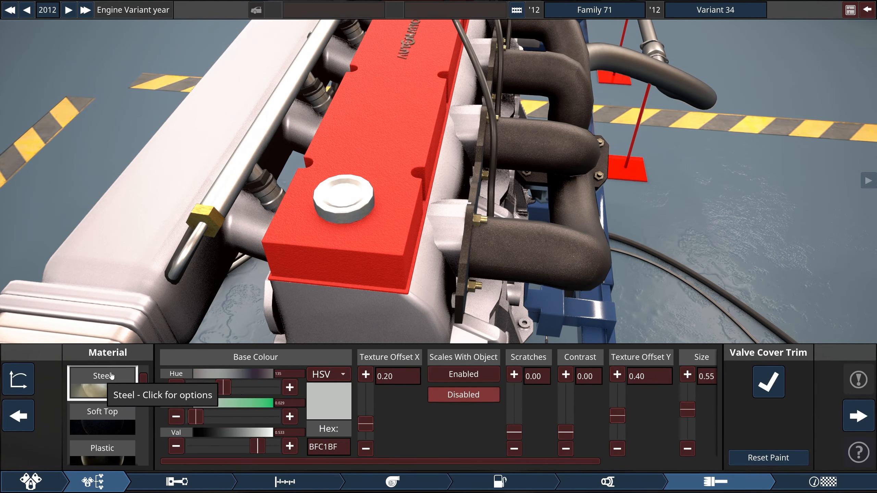
pyautogui.scroll(1, 114, 432)
pyautogui.click(105, 414)
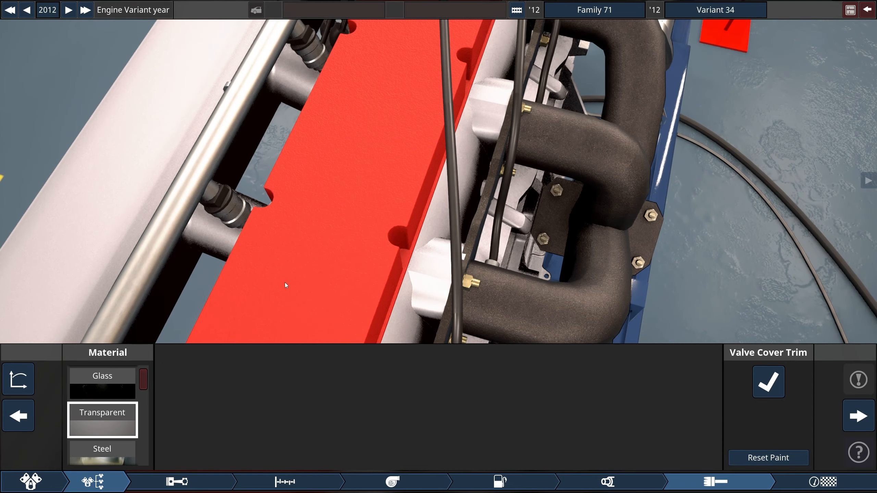
pyautogui.click(114, 449)
pyautogui.scroll(-1, 120, 428)
pyautogui.scroll(-1, 121, 428)
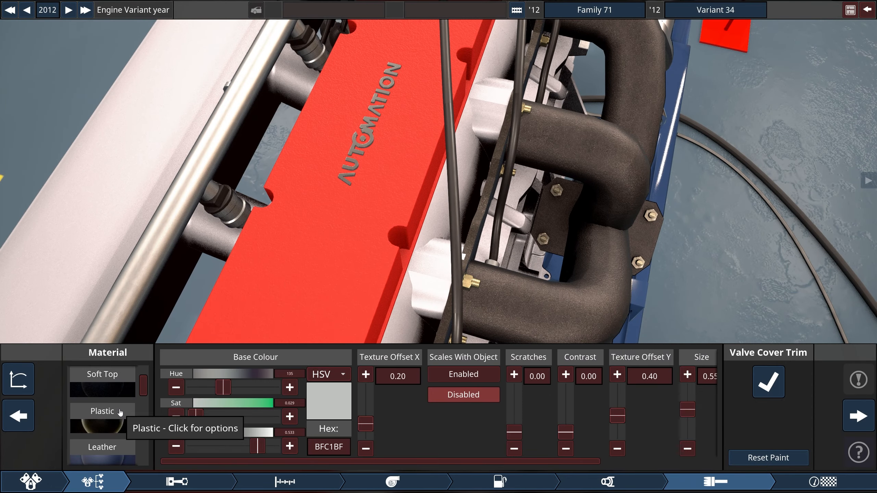
# Step: Try Plastic on the valve cover trim, then switch it to Leather and accept the paint
pyautogui.click(120, 423)
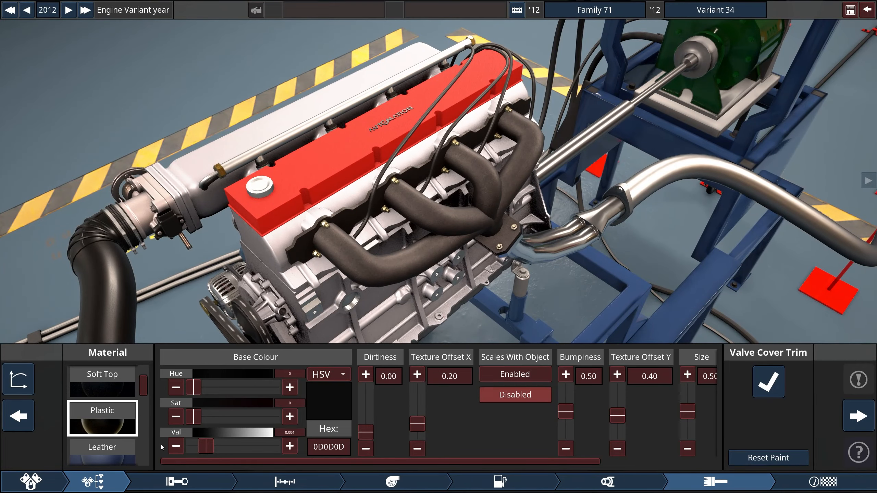
pyautogui.click(102, 445)
pyautogui.click(768, 381)
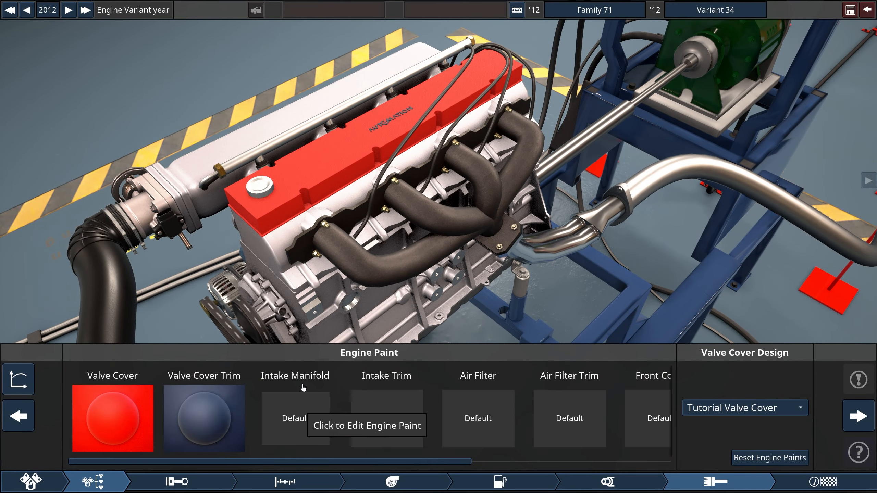
# Step: Paint the valve cover bolts with the black Plastic material and accept the paint
pyautogui.scroll(-3, 242, 446)
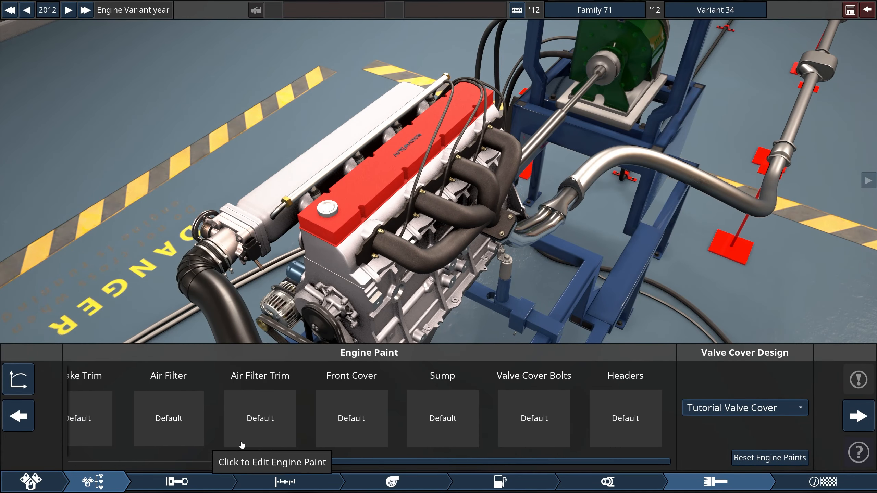
pyautogui.click(553, 419)
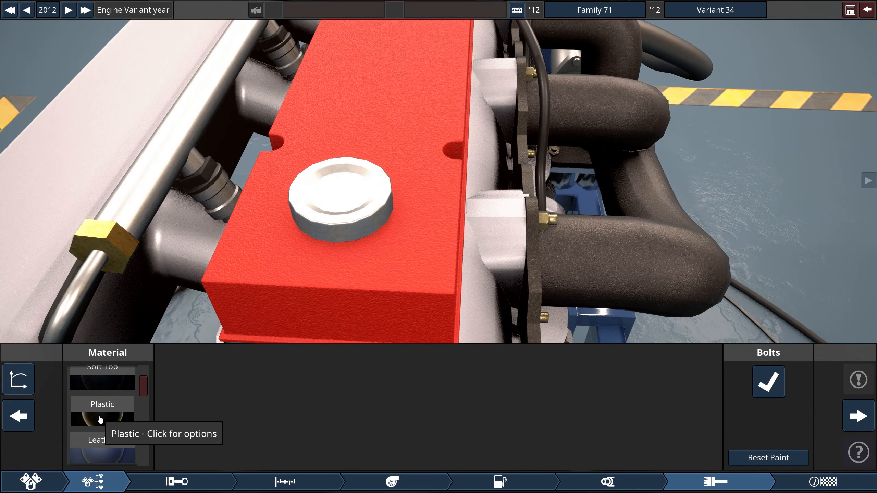
pyautogui.click(91, 414)
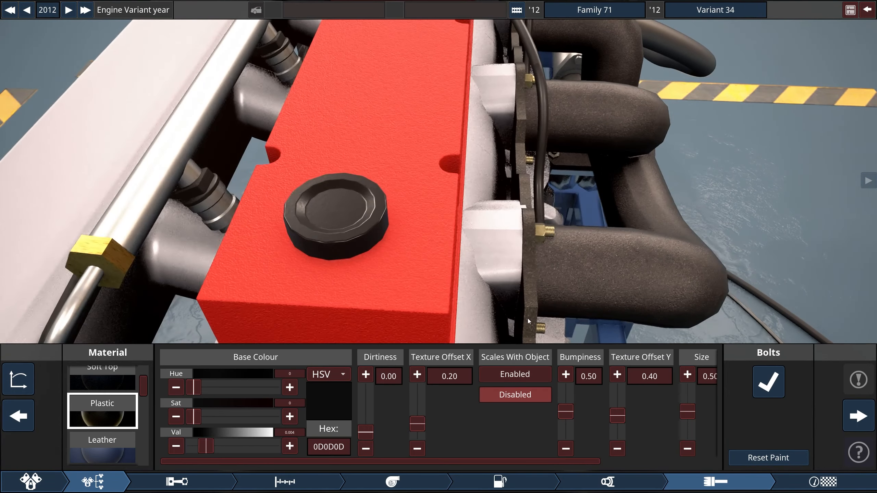
pyautogui.moveTo(528, 318); pyautogui.dragTo(407, 325)
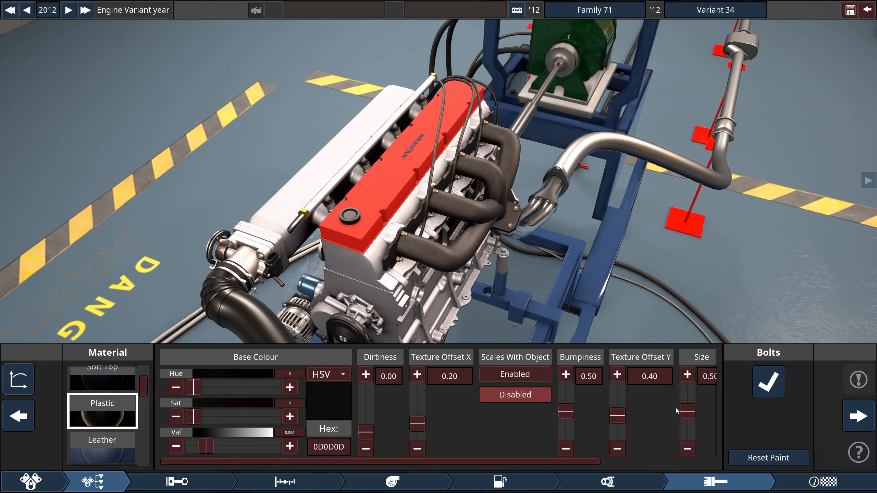
pyautogui.click(768, 390)
# Step: Switch the valve cover design to Advanced Valve Cover and repaint its trim with Plastic
pyautogui.scroll(3, 493, 306)
pyautogui.moveTo(492, 307); pyautogui.dragTo(532, 284)
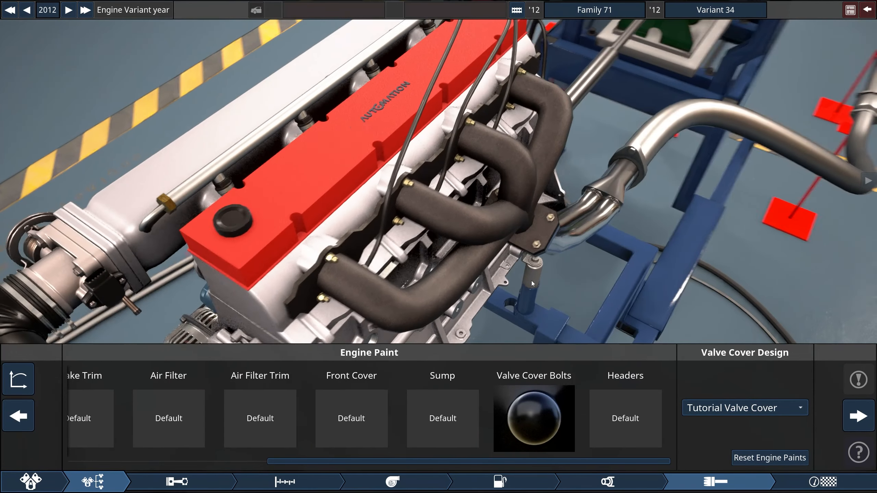
pyautogui.click(742, 408)
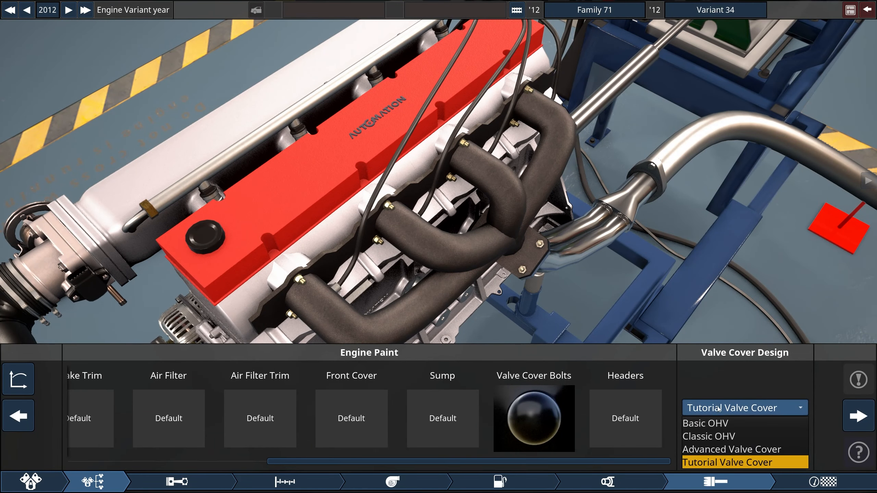
pyautogui.click(718, 449)
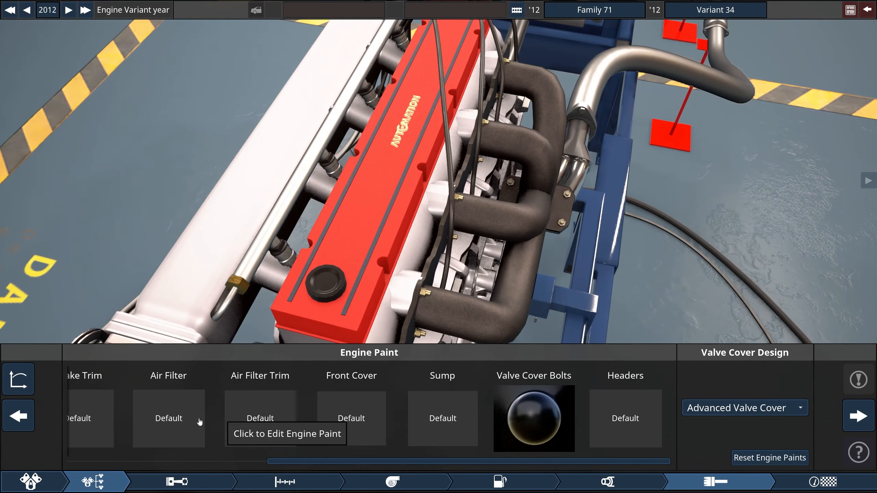
pyautogui.scroll(3, 199, 421)
pyautogui.click(200, 421)
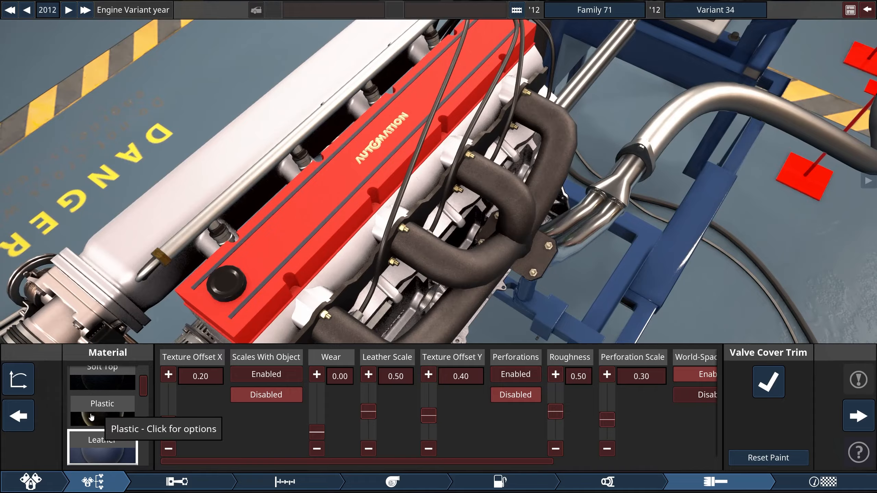
pyautogui.click(102, 410)
pyautogui.click(783, 387)
# Step: Return to the engine family and test the cover on inline six-cylinder, inline three-cylinder and V 90° blocks
pyautogui.click(30, 481)
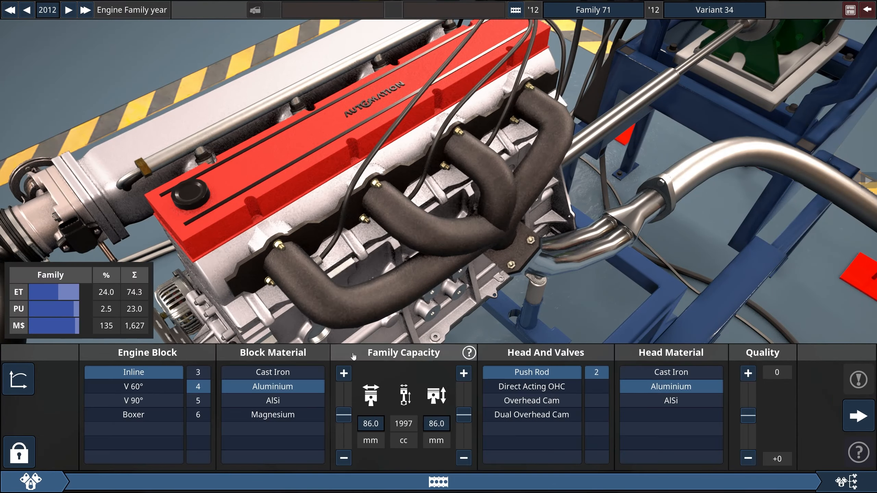
pyautogui.click(204, 419)
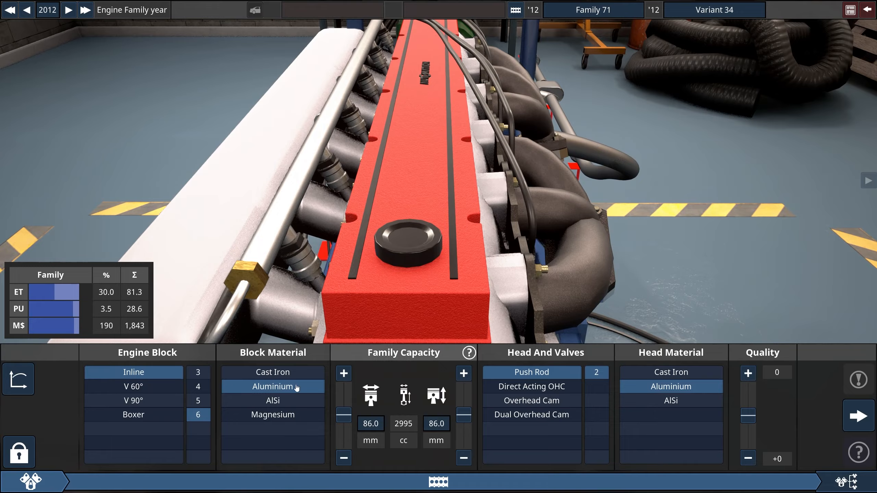
pyautogui.click(198, 372)
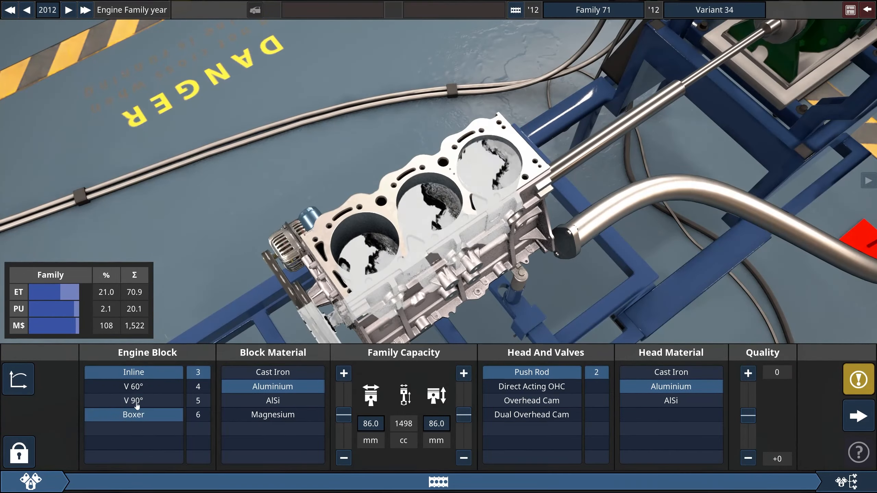
pyautogui.click(136, 402)
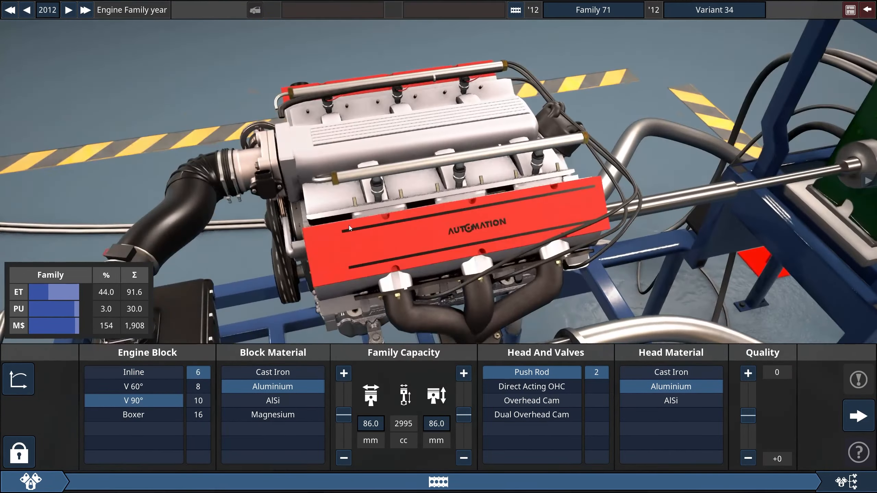